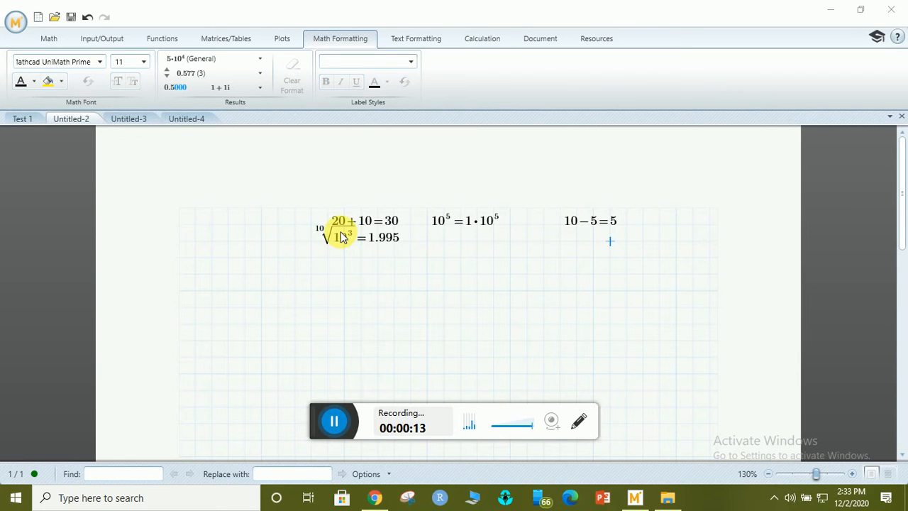
Switch to the Test 1 worksheet and examine its example calculations and the options for creating a new worksheet
click(358, 310)
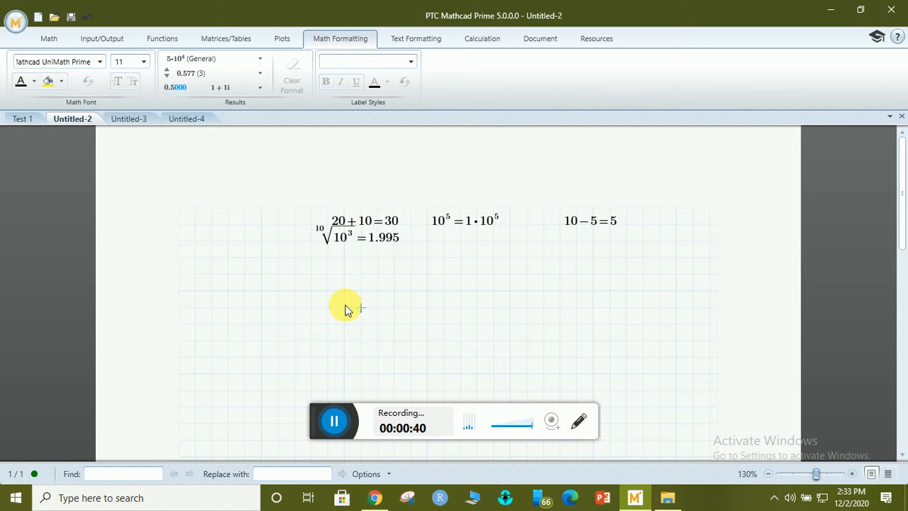
click(20, 120)
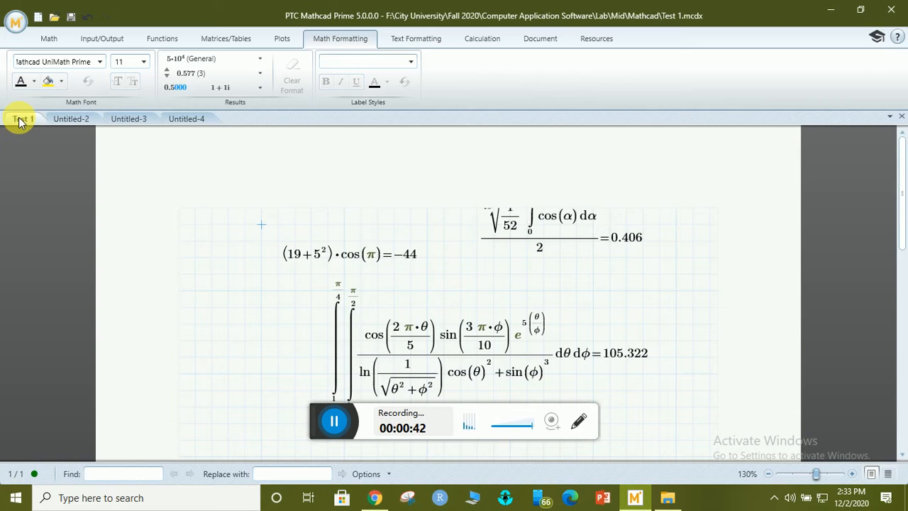
click(312, 309)
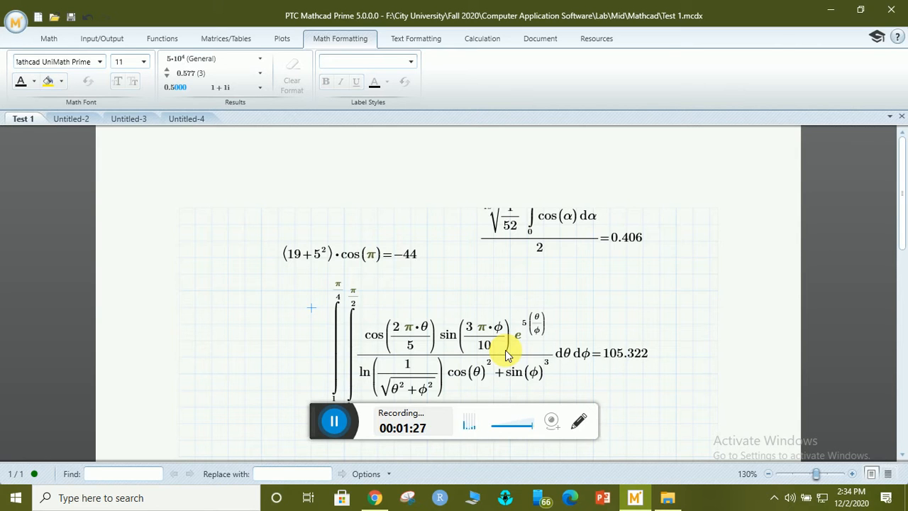
click(17, 22)
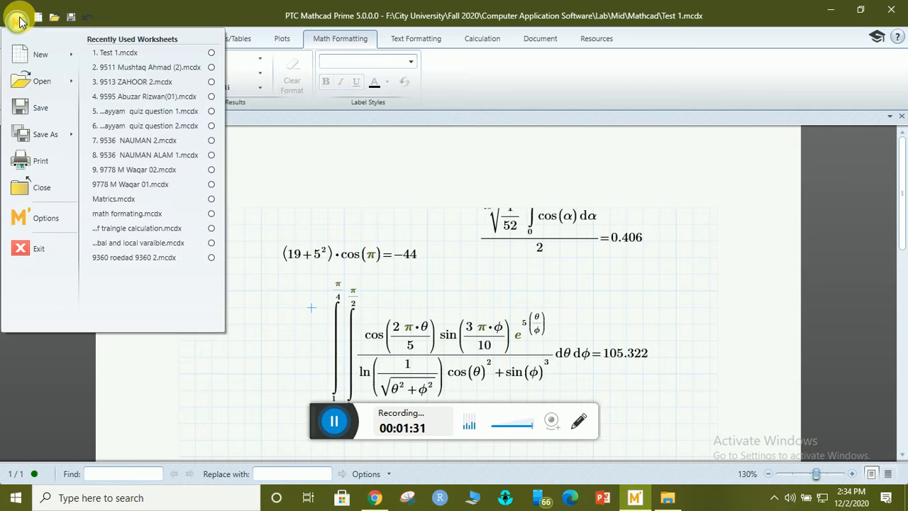
mouse_move(30, 60)
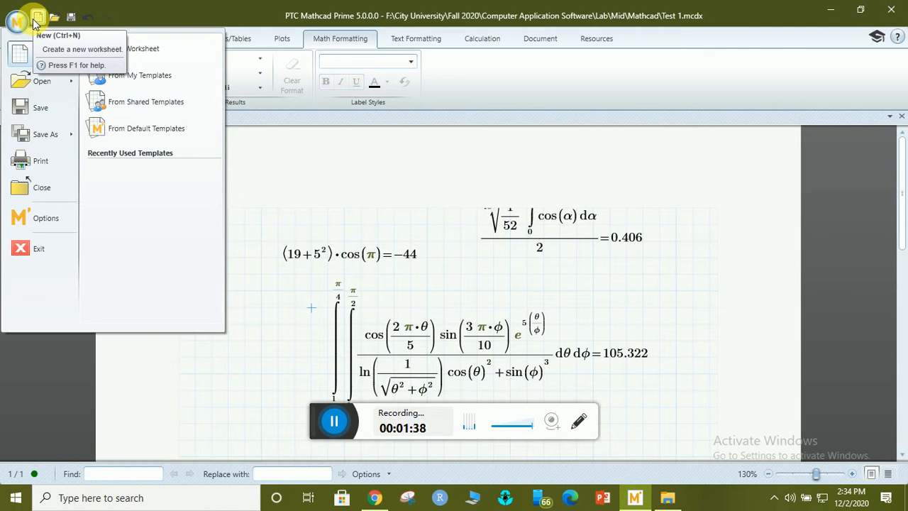
click(308, 264)
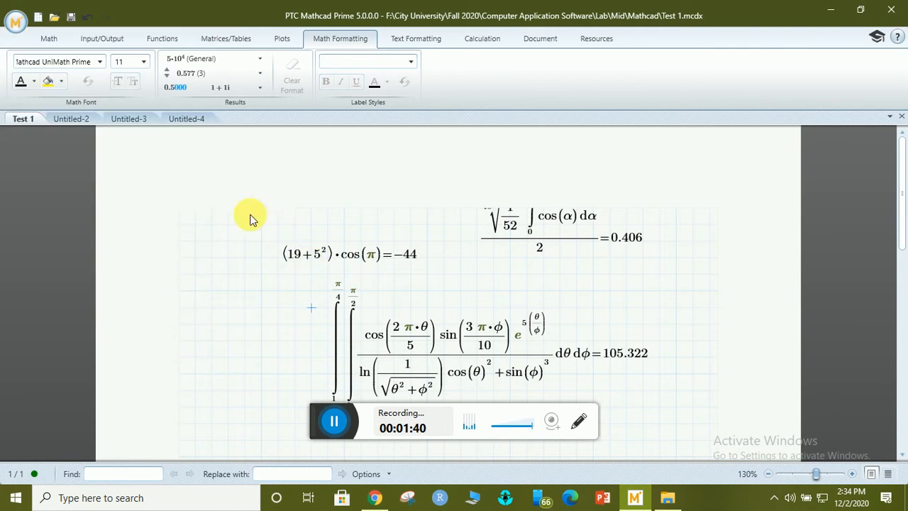
Look through the Untitled-2, Untitled-3 and Untitled-4 worksheets and return to Untitled-2
click(92, 118)
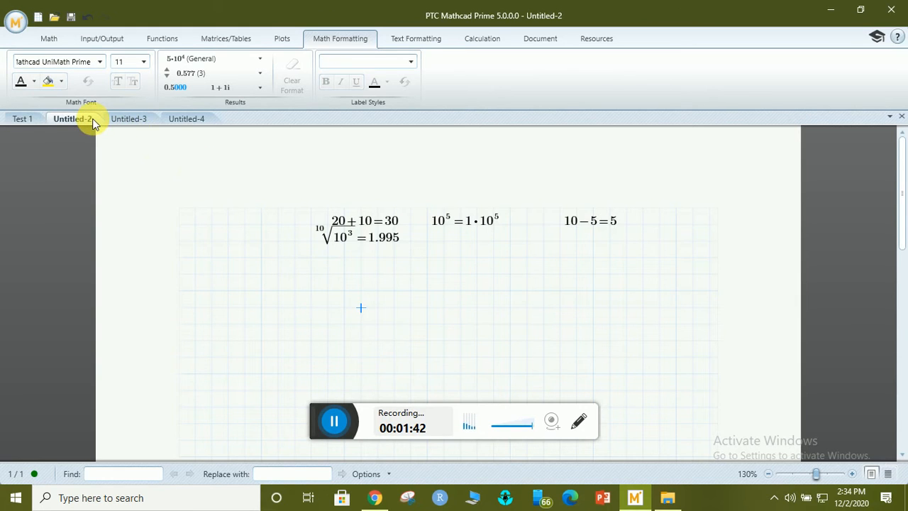
click(142, 119)
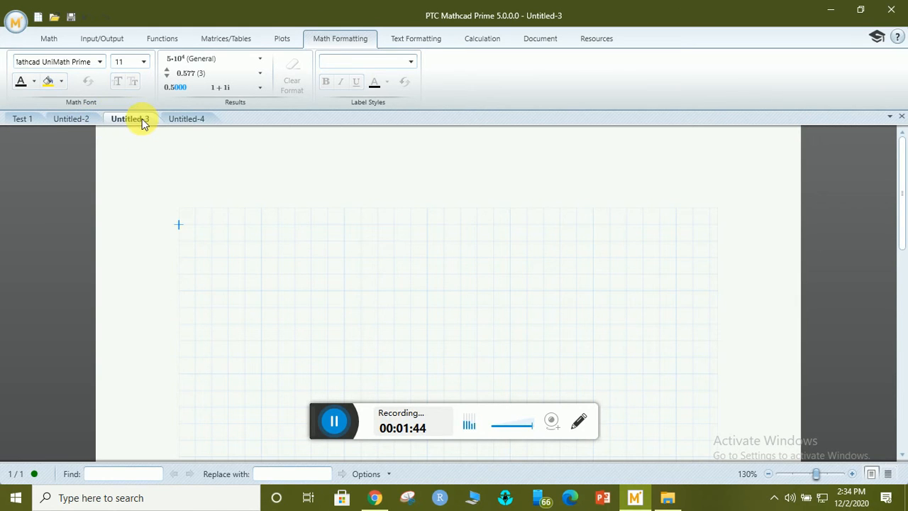
click(187, 118)
click(62, 119)
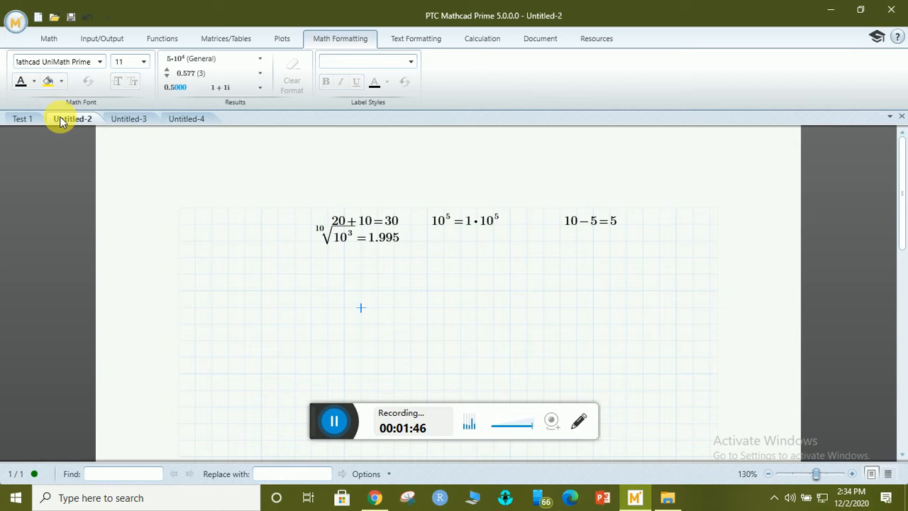
click(363, 280)
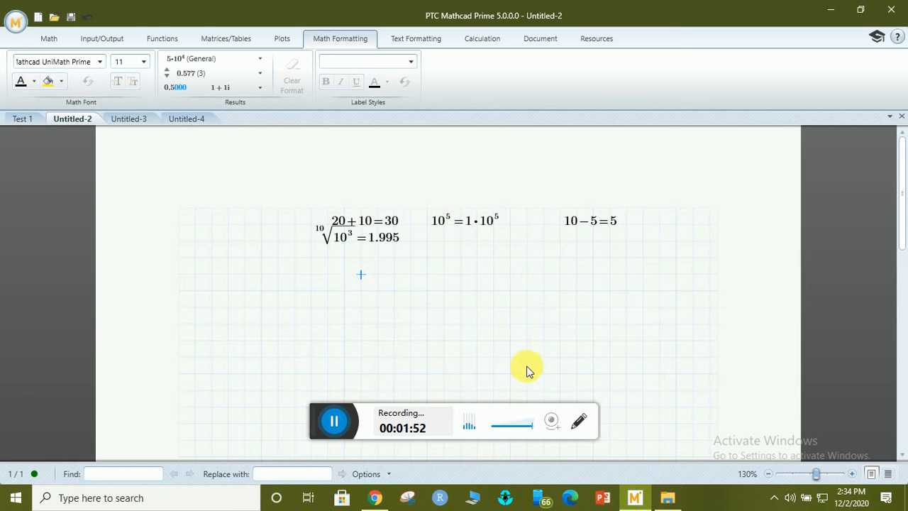
click(776, 499)
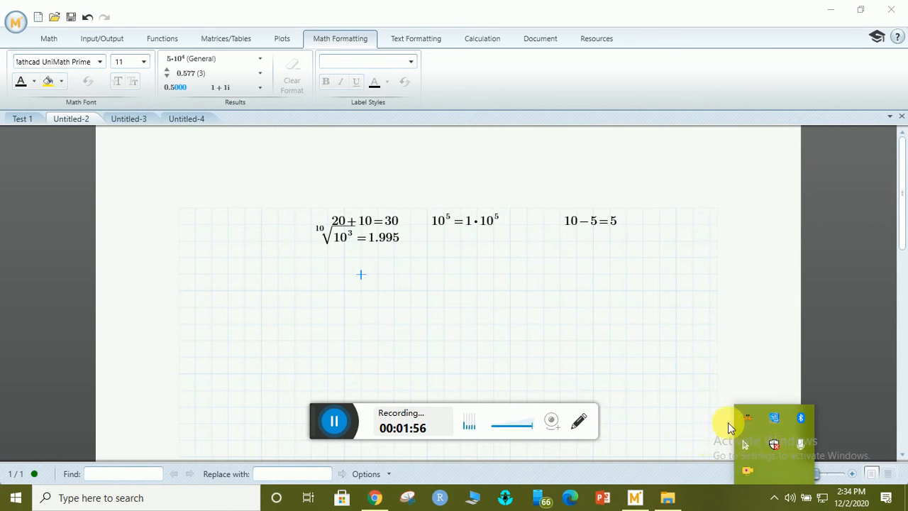
click(423, 338)
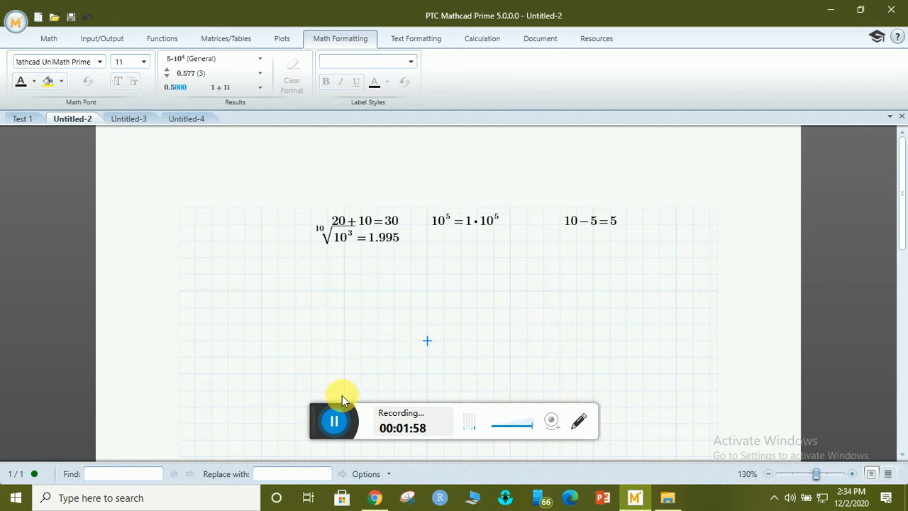
click(334, 422)
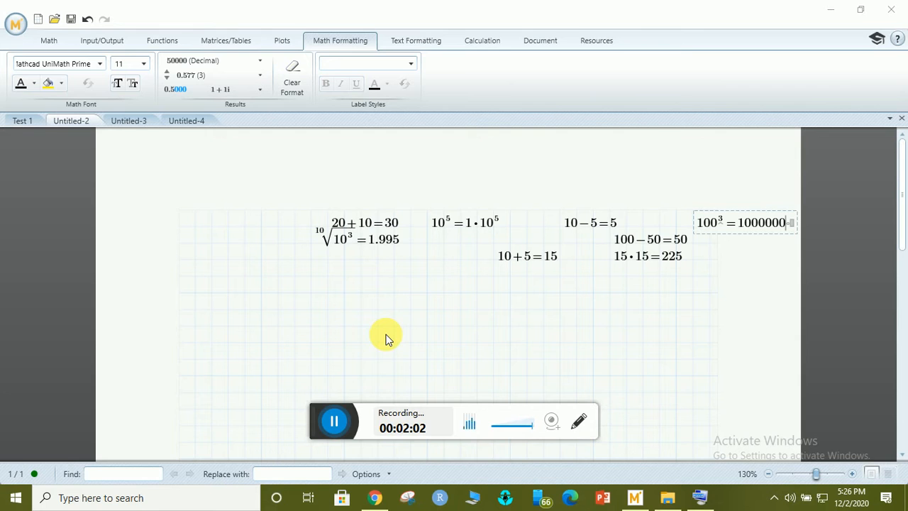
click(650, 241)
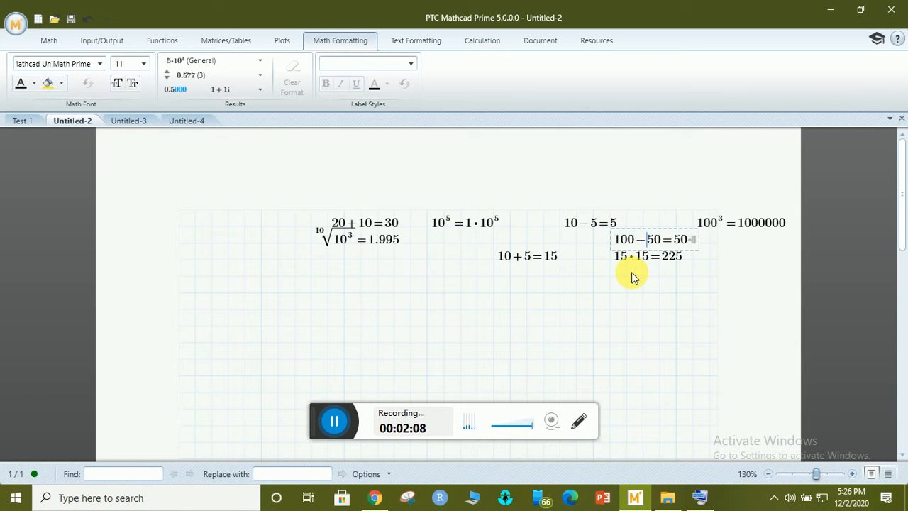
click(634, 257)
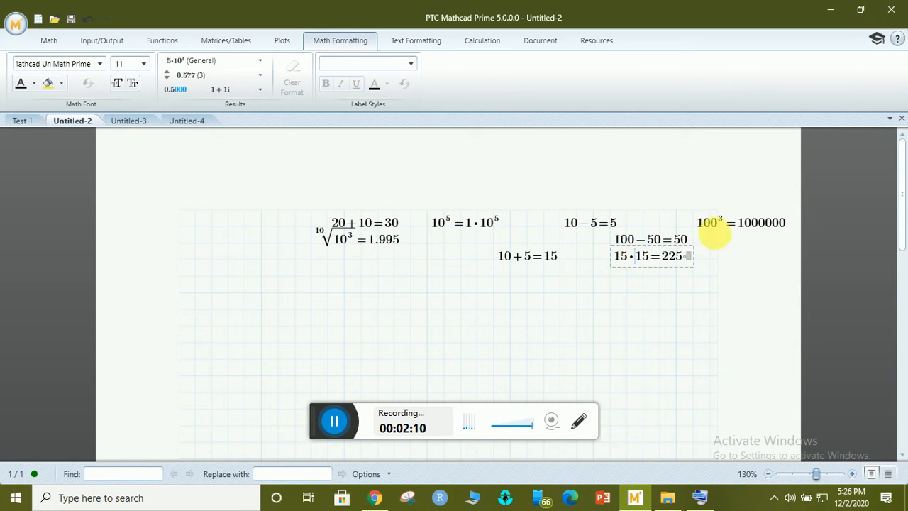
click(719, 221)
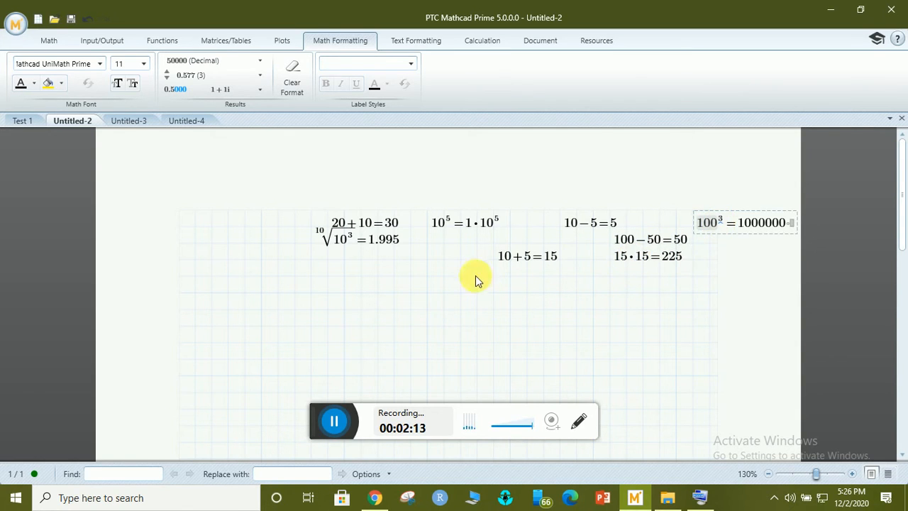
Enter the number 100 in a new math region below the tenth-root calculation
click(360, 276)
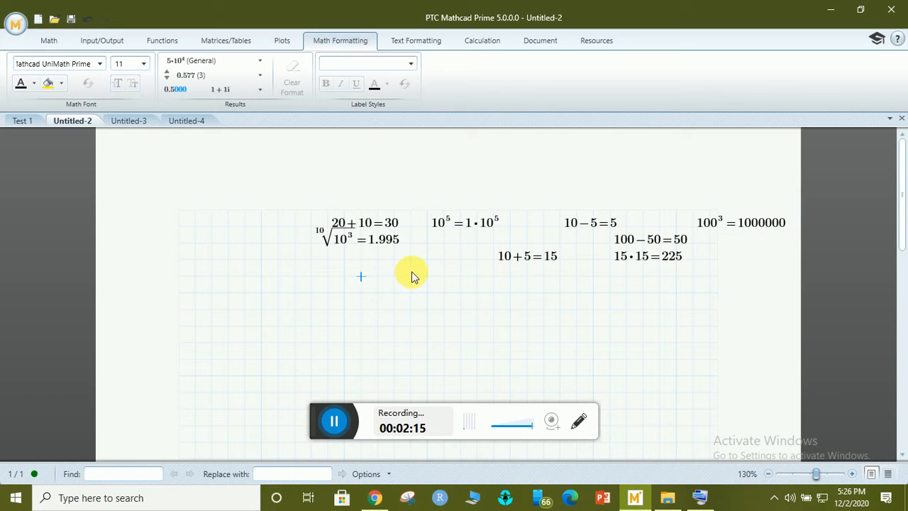
text(100)
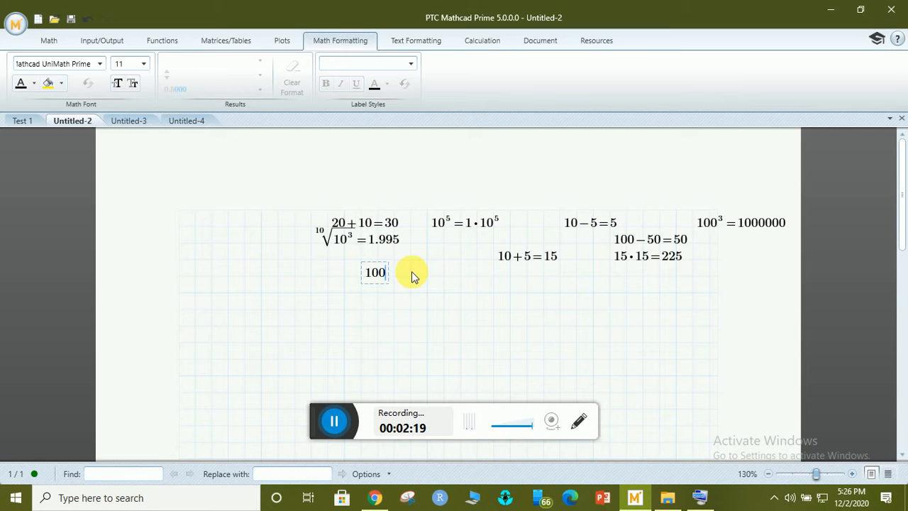
text(^)
key(BackSpace)
key(BackSpace)
key(BackSpace)
key(BackSpace)
text(00)
Bring up the on-screen keyboard, raise the 100 to the power of 2 and evaluate the expression
click(702, 498)
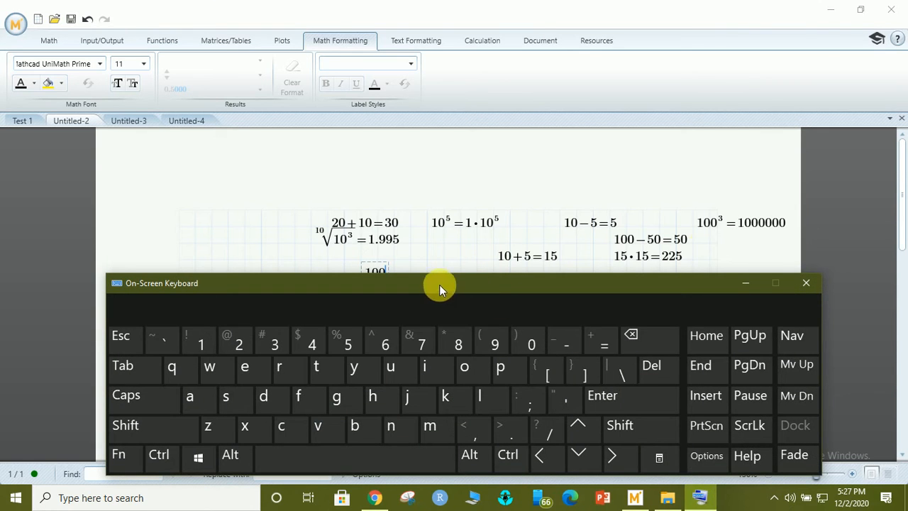
drag(896, 181, 902, 215)
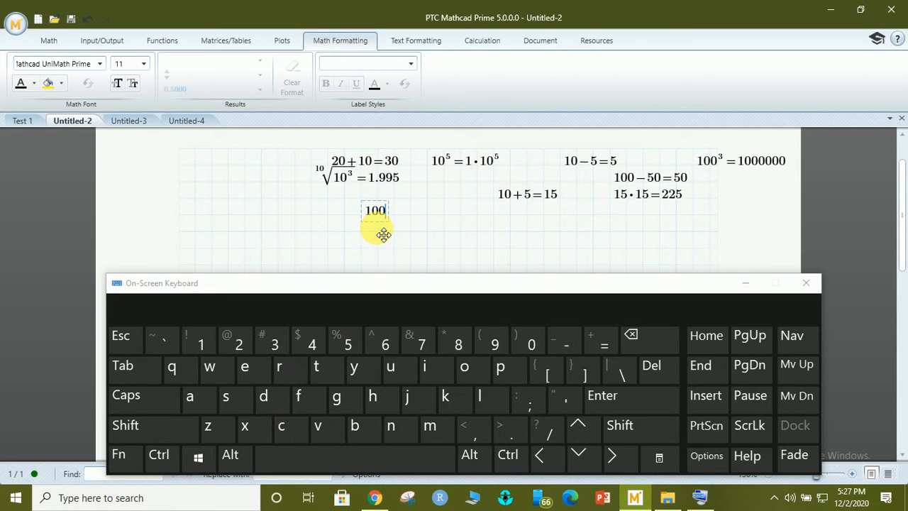
key(shift)
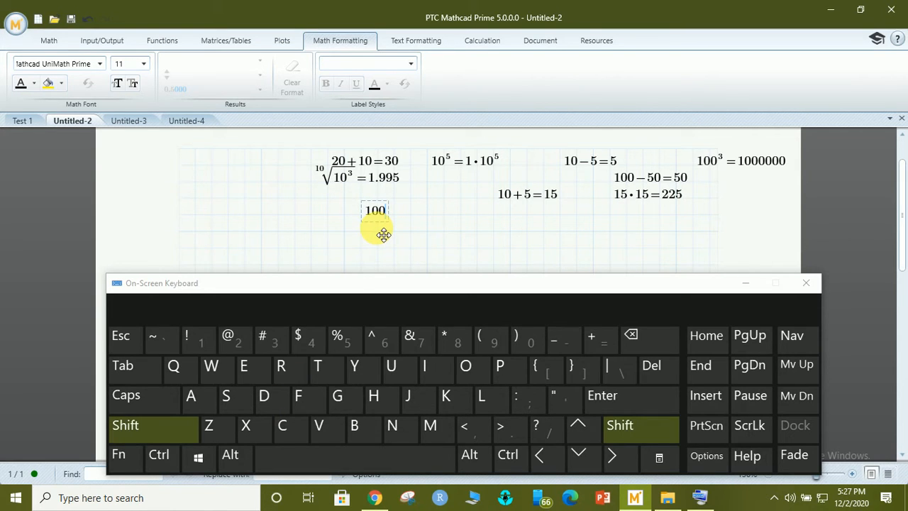
key(shift+6)
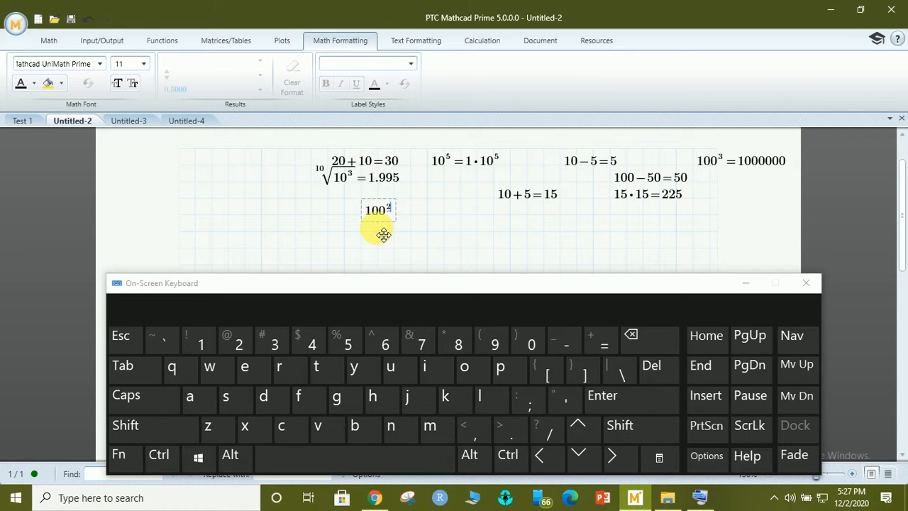
text(= 1 • 10^4)
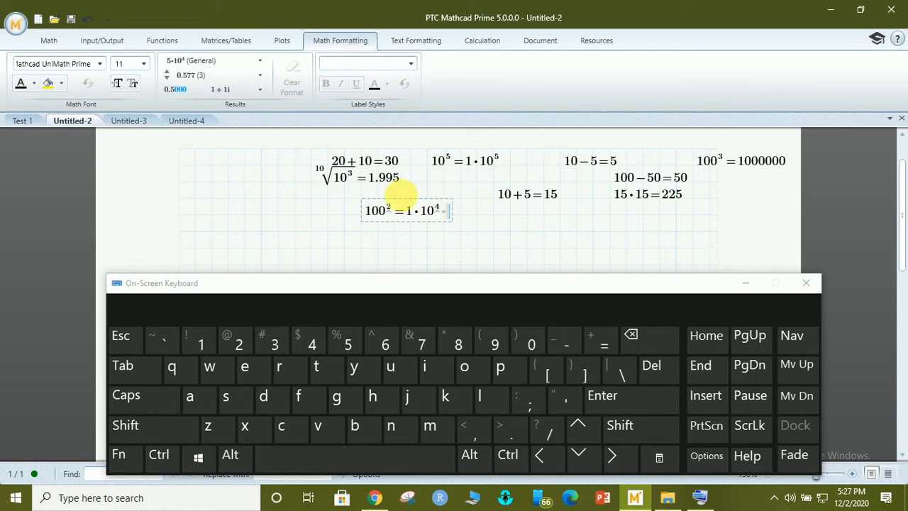
Try the Decimal, Scientific, Engineering and Percent result formats on the 100 squared calculation
click(247, 61)
click(197, 91)
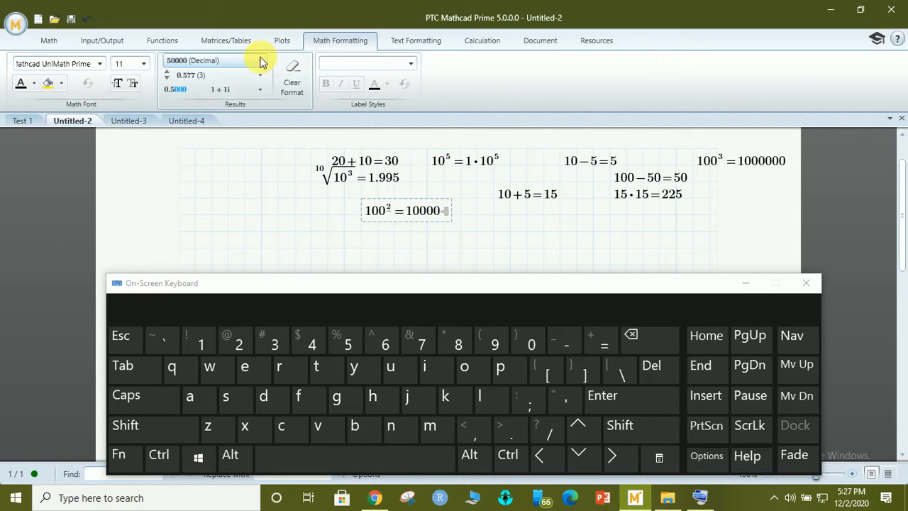
click(249, 66)
click(213, 105)
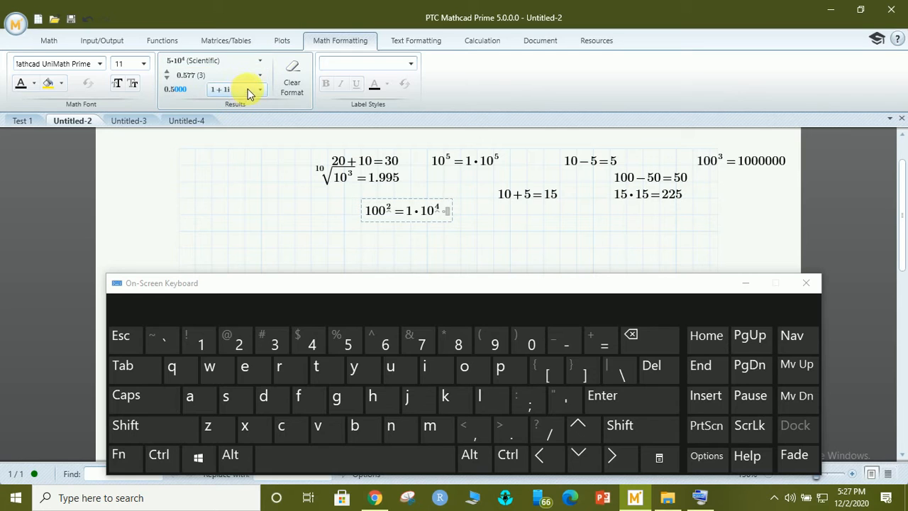
click(248, 66)
click(222, 122)
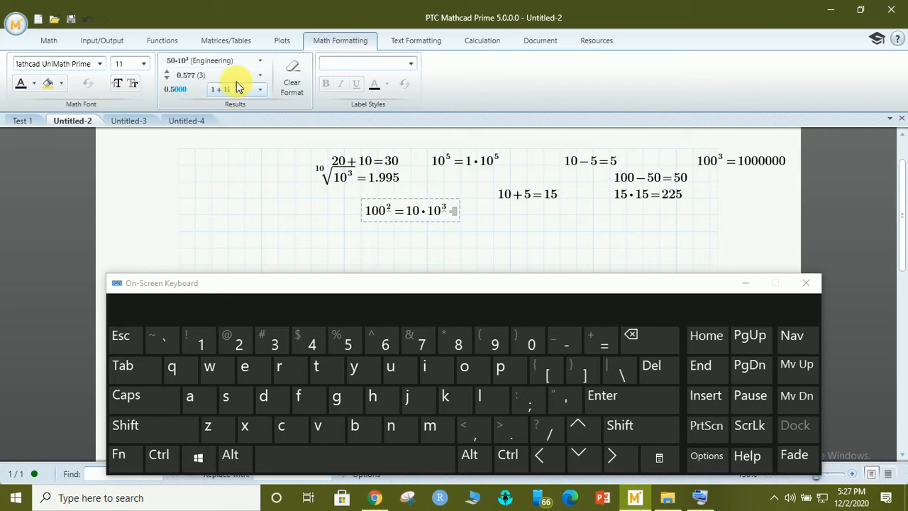
click(256, 62)
click(209, 138)
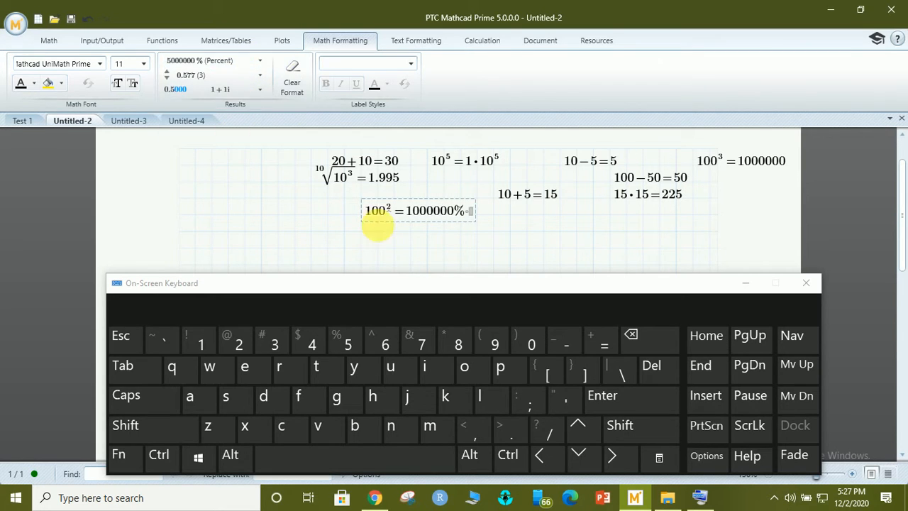
Set the result format of the 100 squared calculation to Decimal and leave the region
click(254, 64)
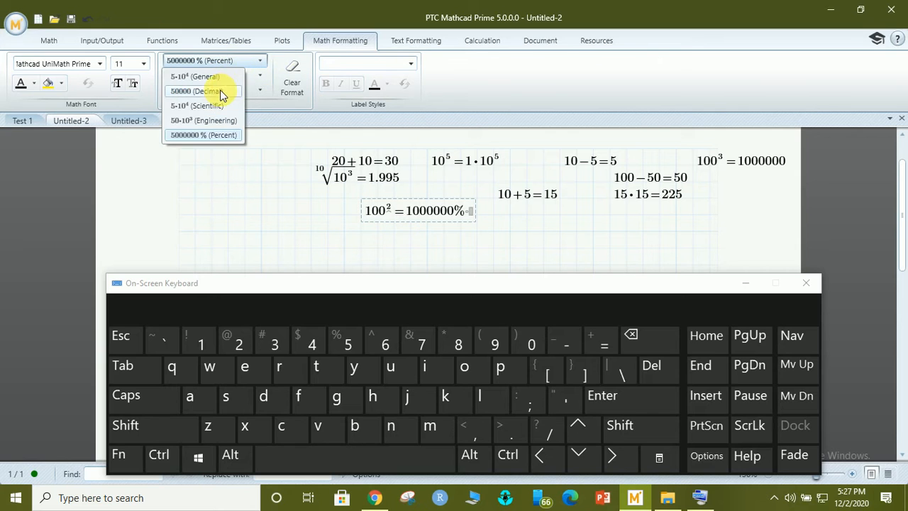
click(213, 90)
click(477, 231)
click(428, 212)
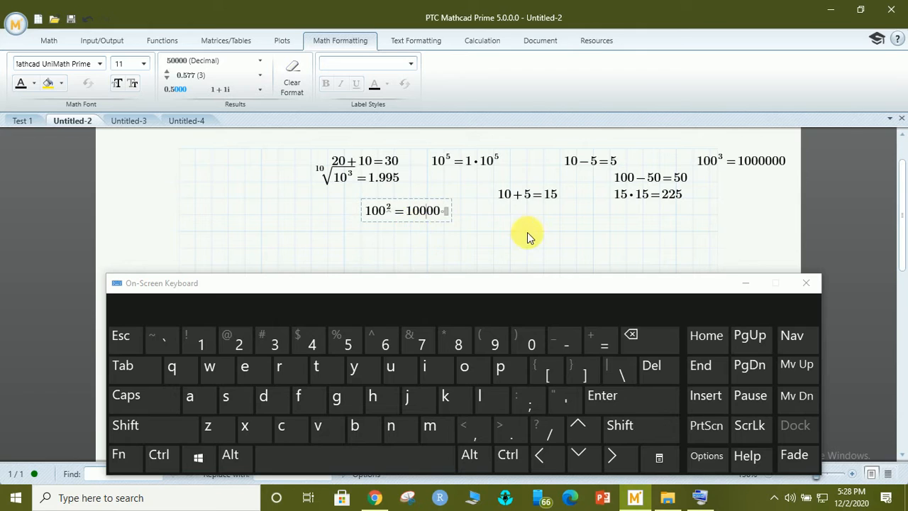
click(497, 230)
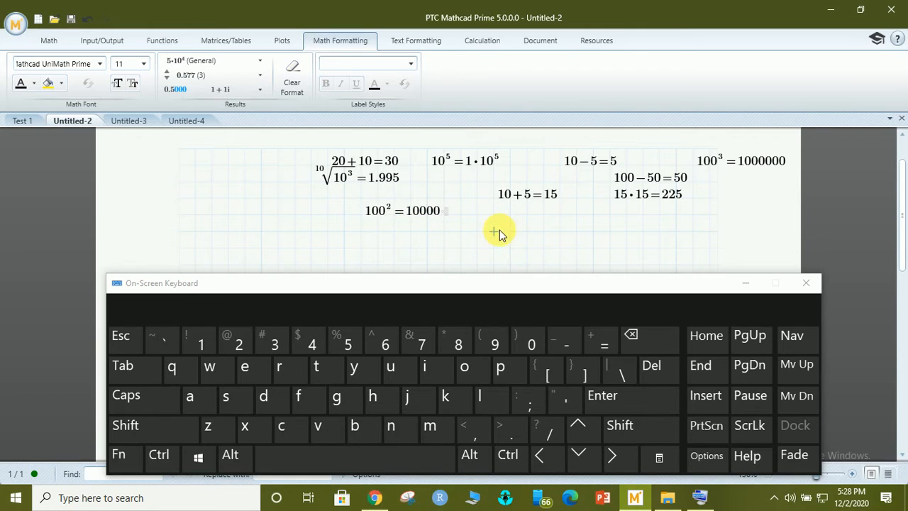
Enter the multiplication 15·10 in a new math region below the 10+5 calculation and evaluate it
click(641, 195)
click(561, 216)
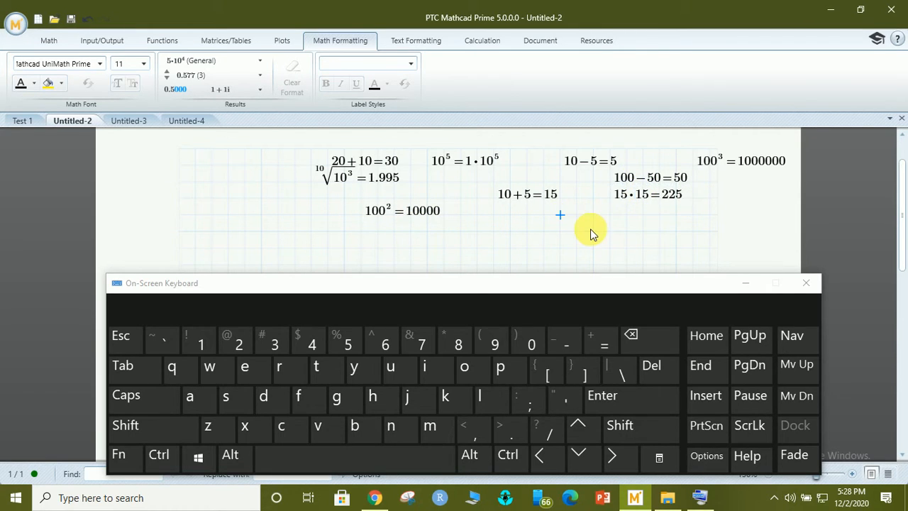
text(15)
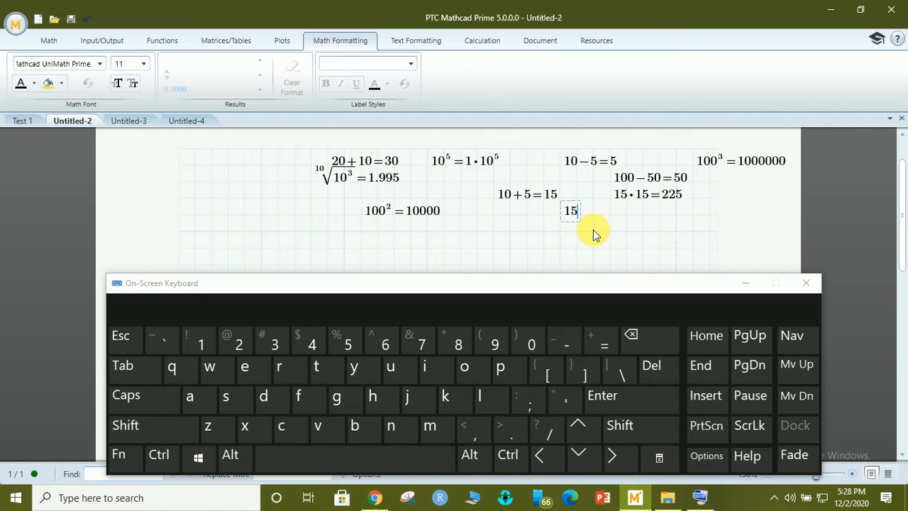
text(*)
key(BackSpace)
key(BackSpace)
text(*)
text(10)
text(= 150)
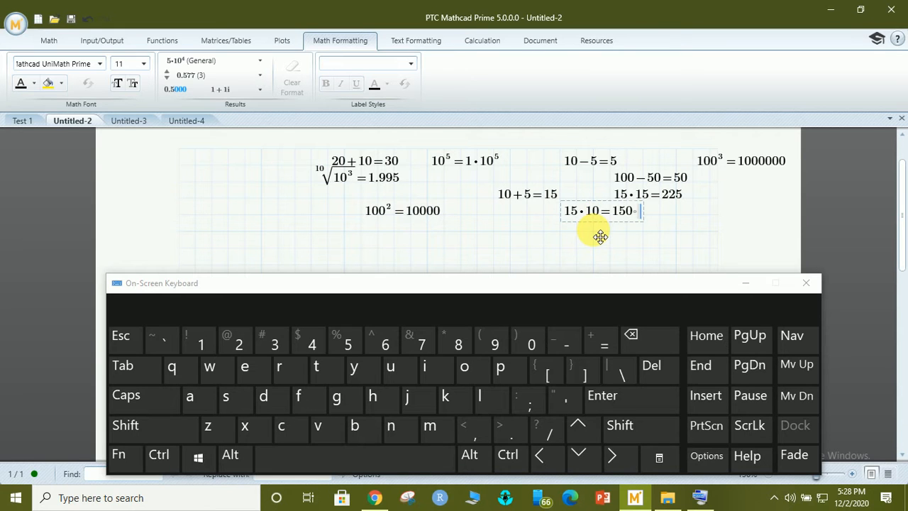
Enter cos(30) in a new math region below the 100 squared calculation and evaluate it
click(426, 232)
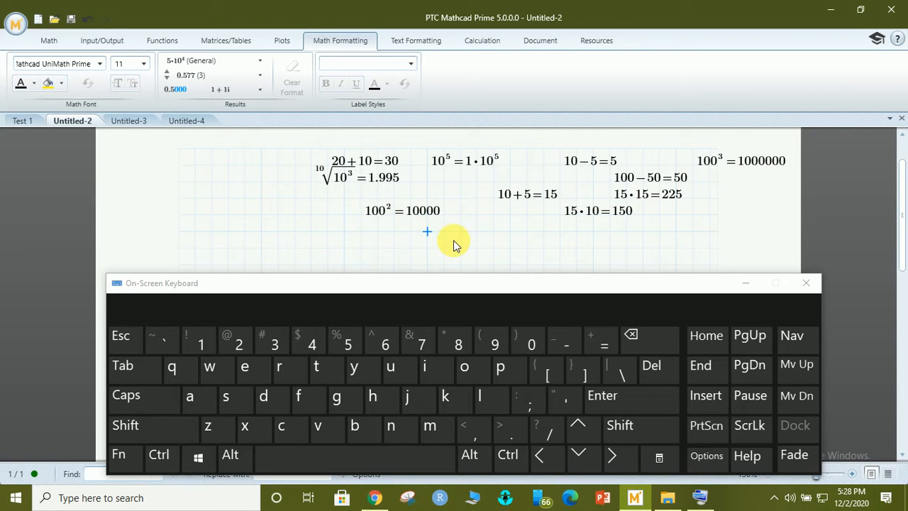
text(cos)
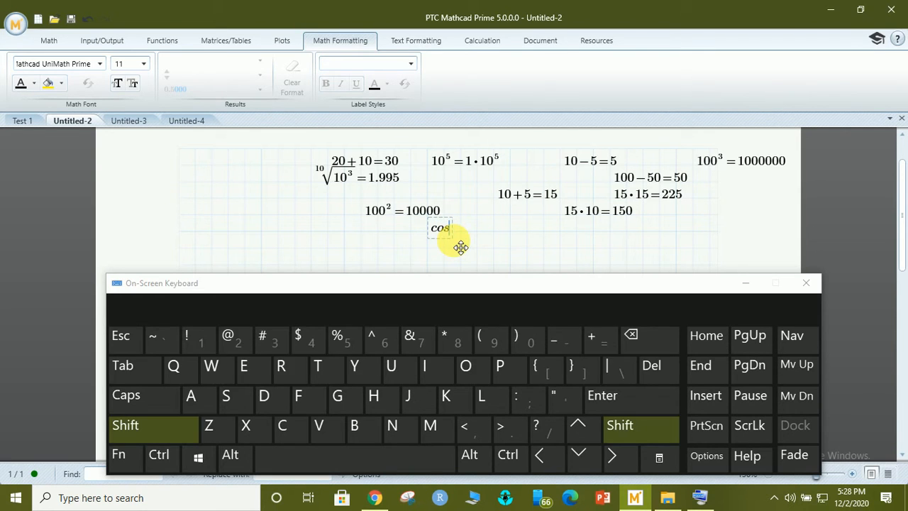
text(()
key(BackSpace)
key(BackSpace)
key(BackSpace)
text(()
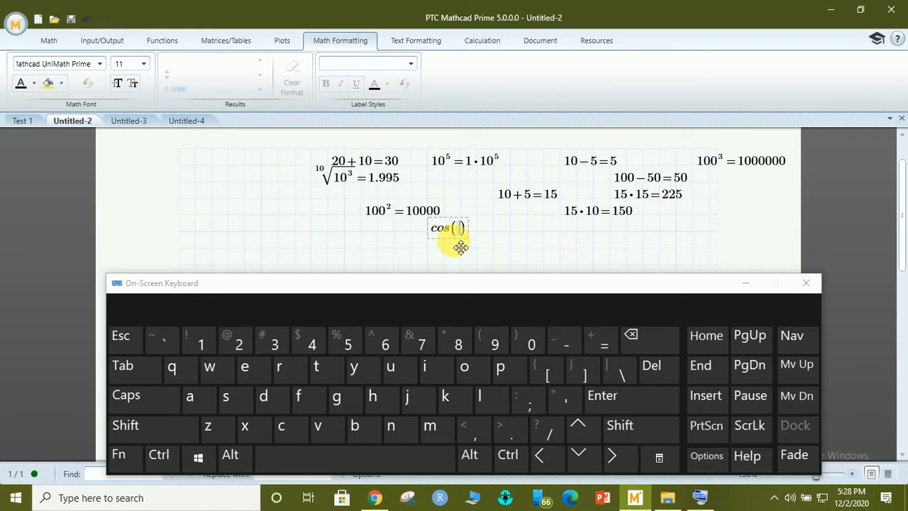
text(30)
key(Right)
key(Right)
text(=)
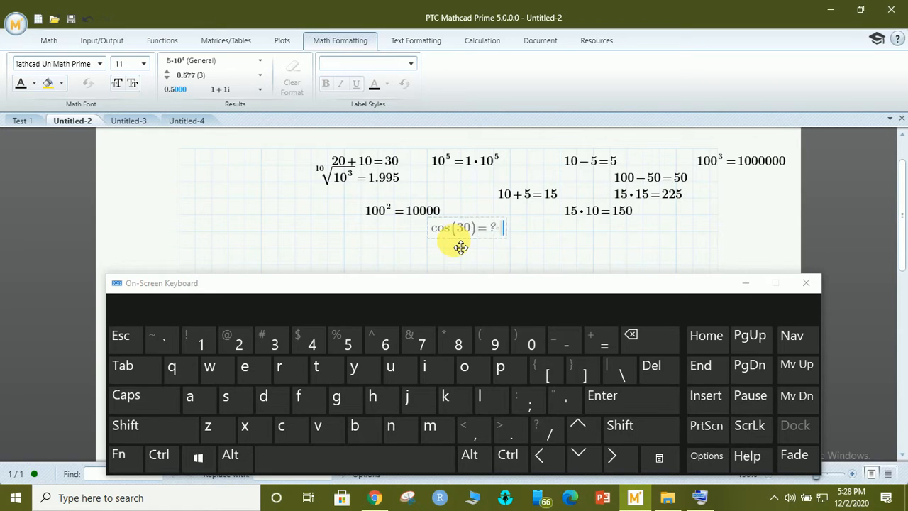
Enter sin(45) in a new math region below the 15·10 calculation and evaluate it
click(545, 232)
click(552, 242)
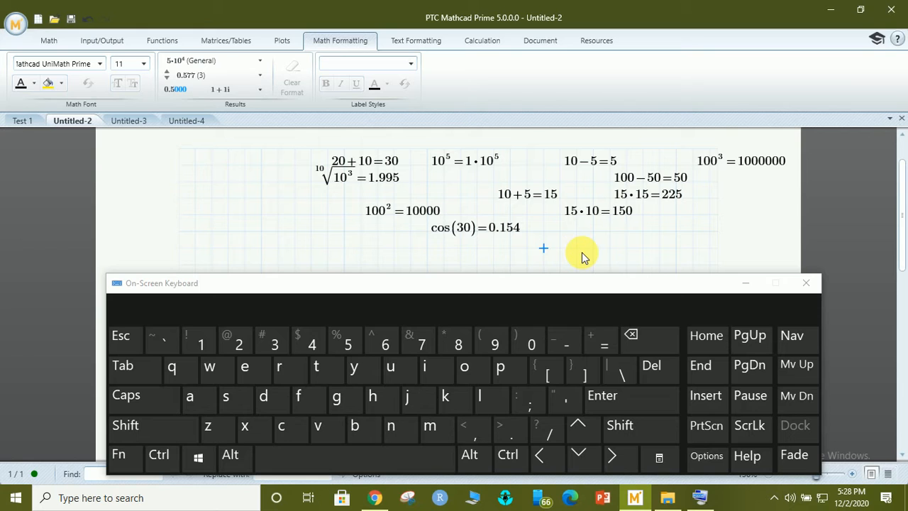
text(sin()
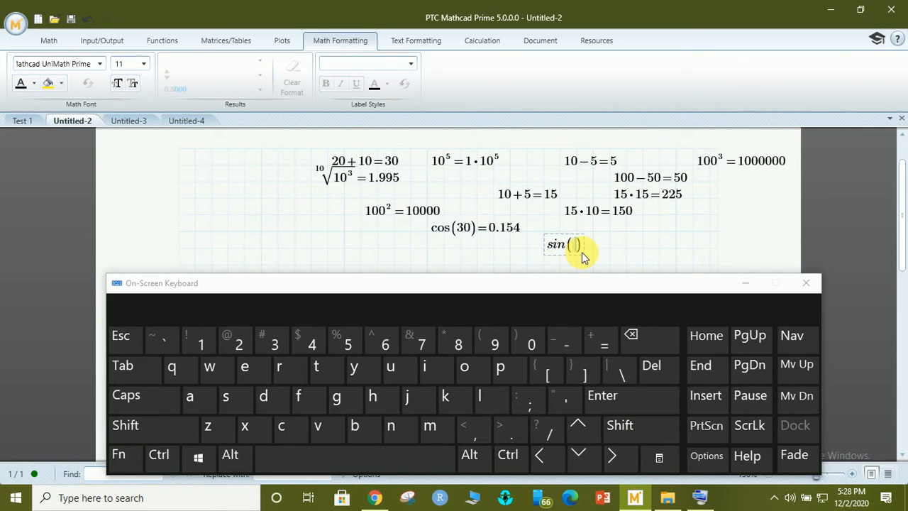
text(45)=0.851)
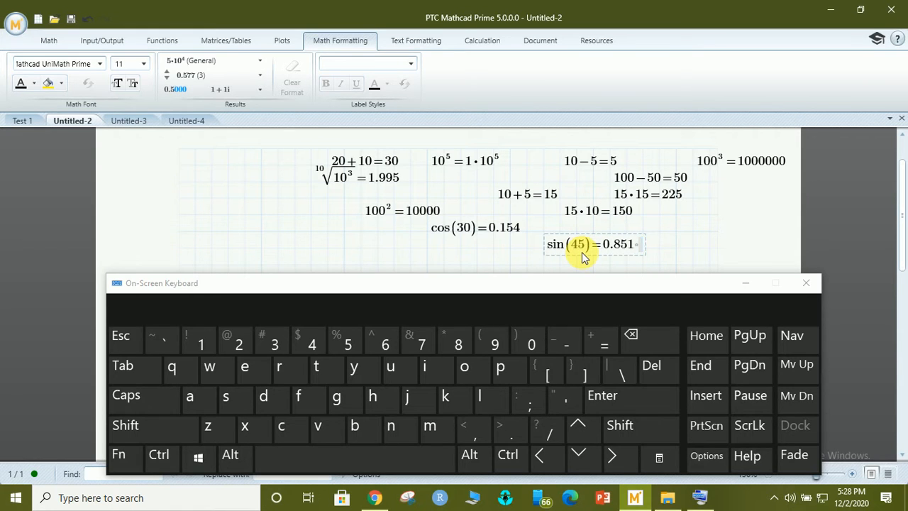
Enter tan(35) in a new math region in the blank area beside the cos(30) calculation and evaluate it
click(241, 230)
text(tem)
key(BackSpace)
key(BackSpace)
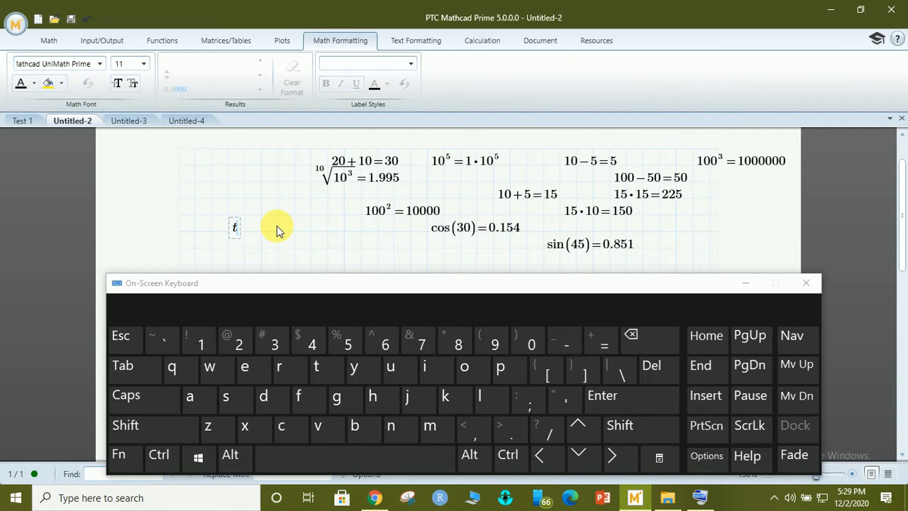
text(an(35)=0.474)
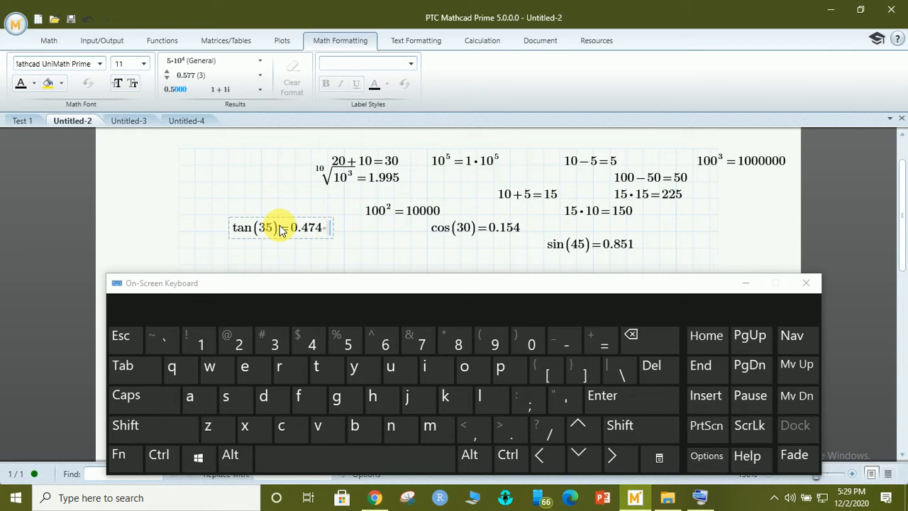
Enter the expression cos(45) in a new math region between the tan(35) and sin(45) calculations, without evaluating it
drag(336, 245, 345, 257)
click(345, 256)
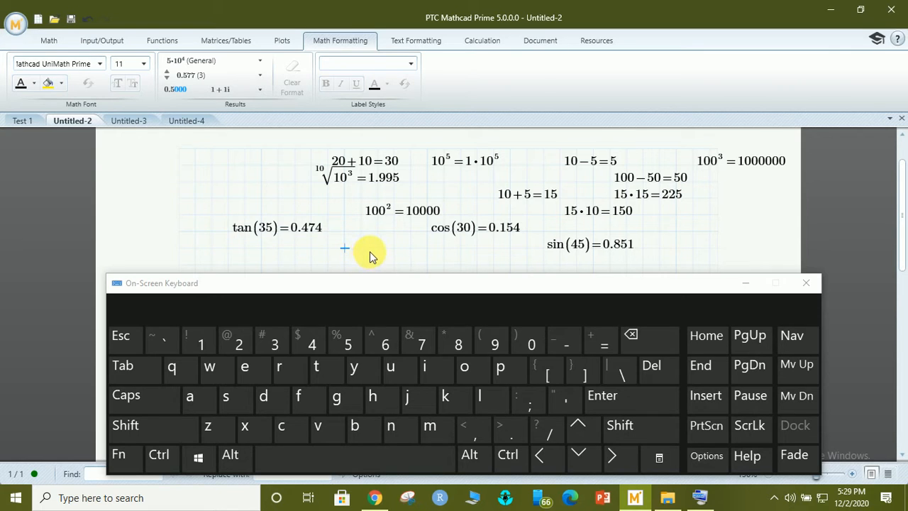
text(cos)
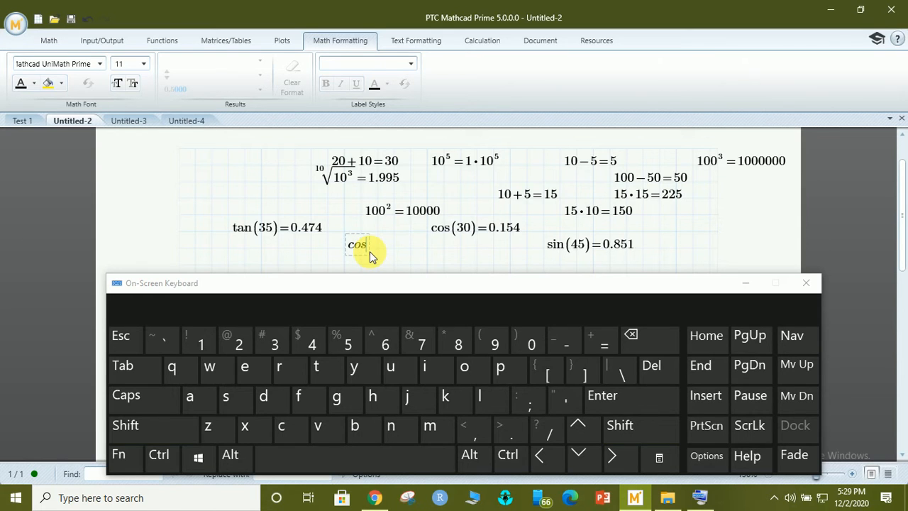
text((45))
key(shift)
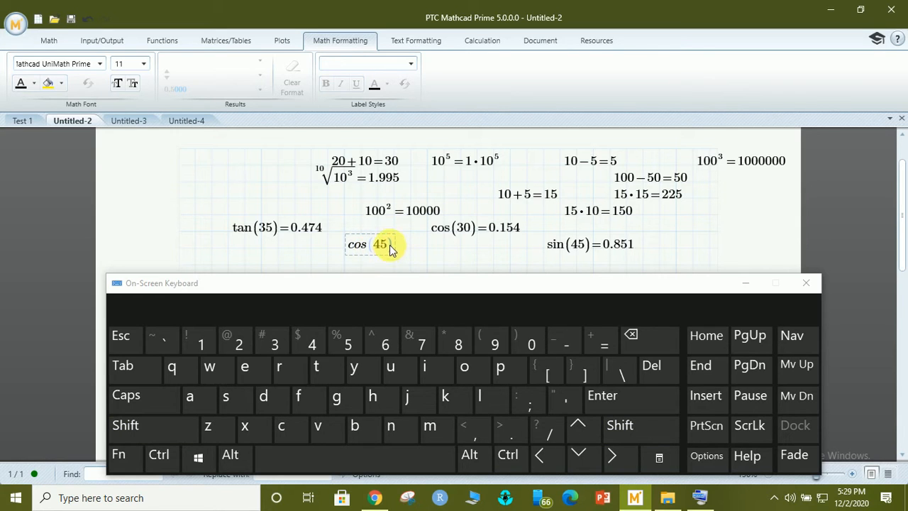
Try making the whole cos(45) expression the numerator of a fraction, and undo the division
click(392, 251)
key(shift)
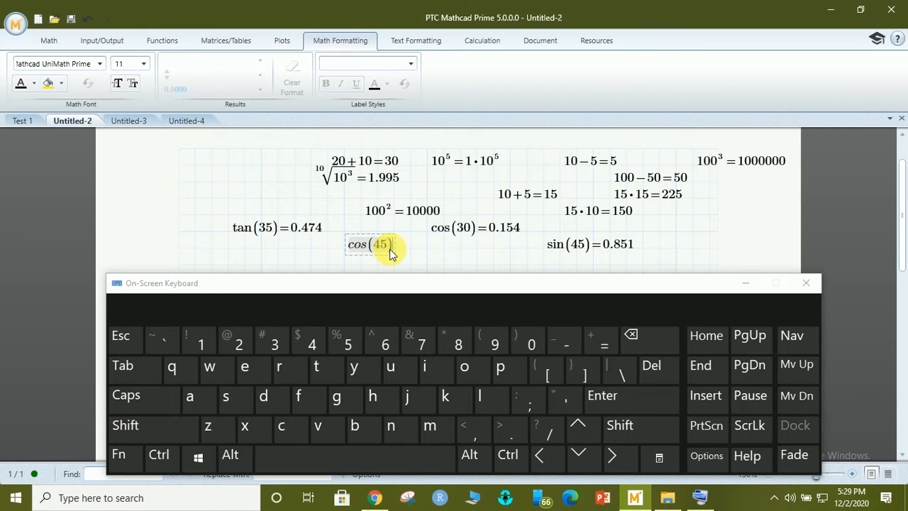
key(shift)
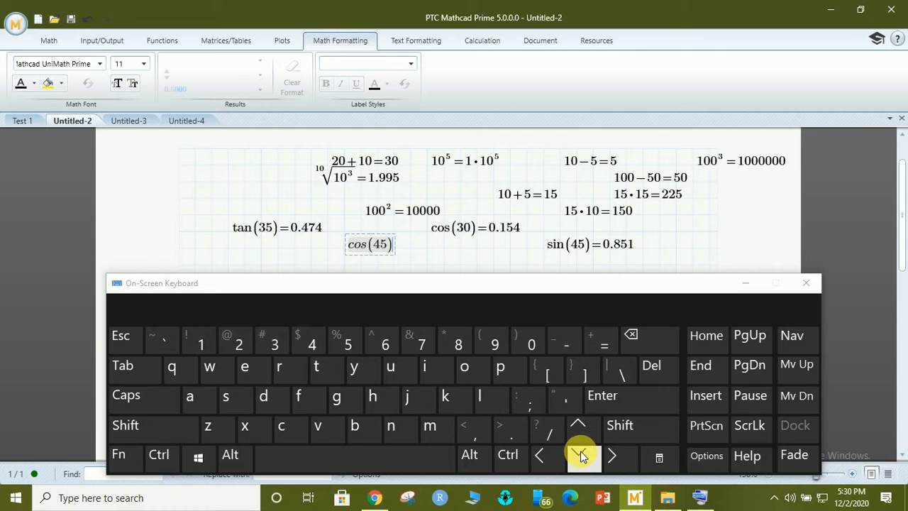
click(624, 430)
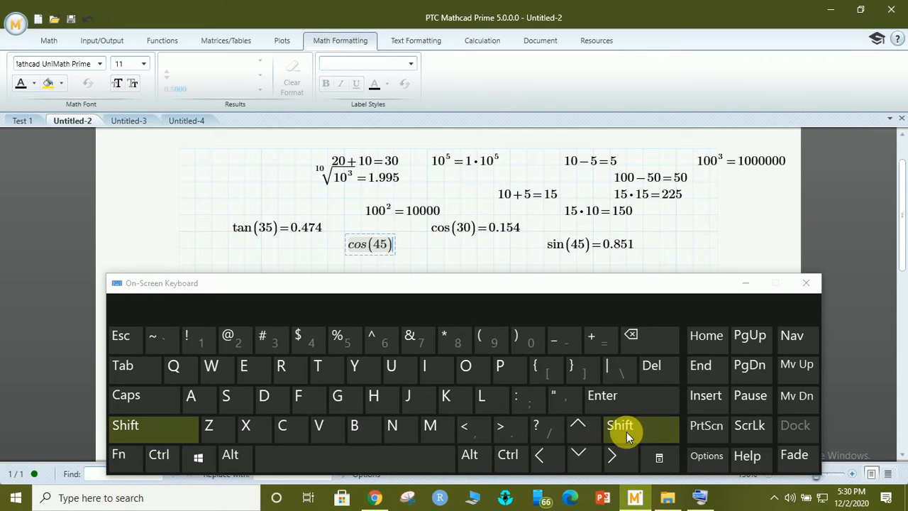
click(547, 458)
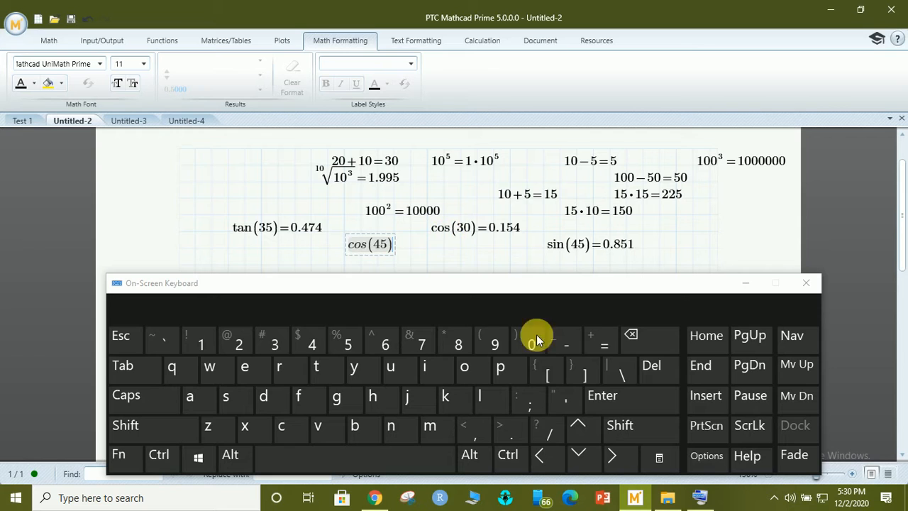
click(550, 434)
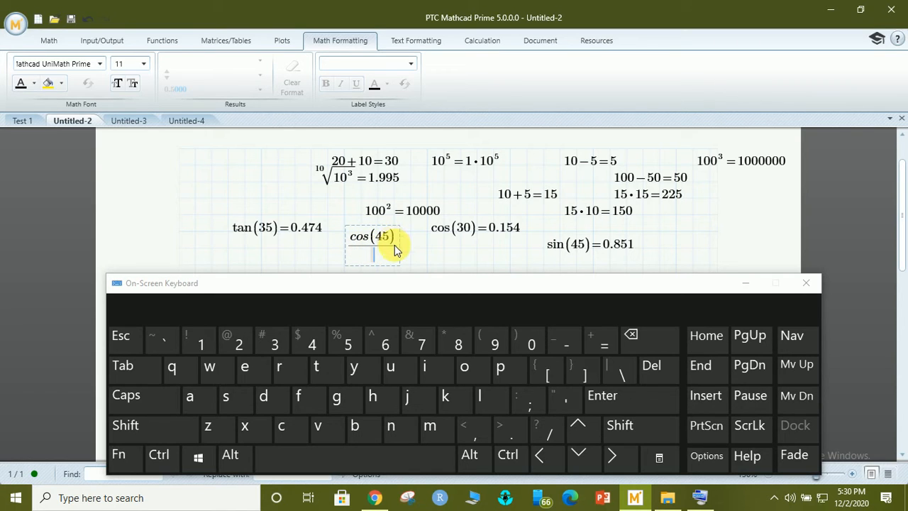
key(ctrl+z)
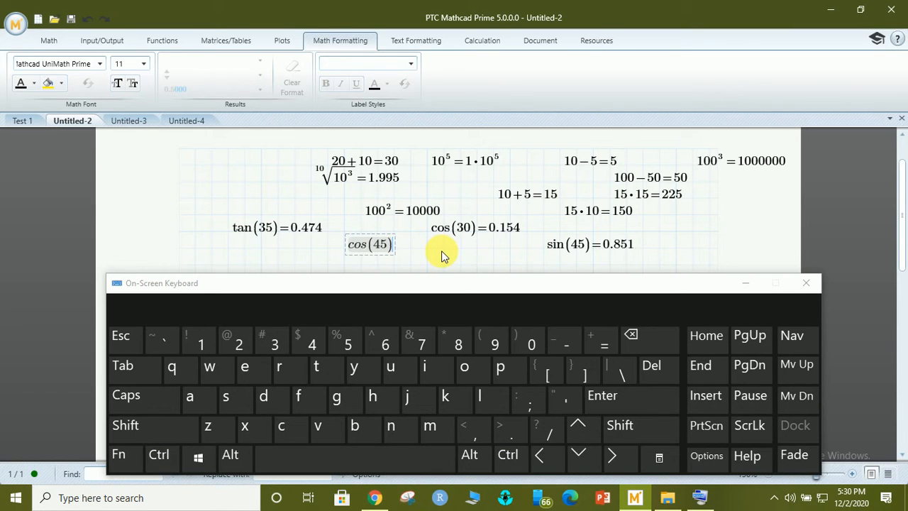
Select the cos(45) expression from its beginning to its end and make it the denominator of a fraction
key(Left)
key(Left)
key(Left)
key(Left)
key(Left)
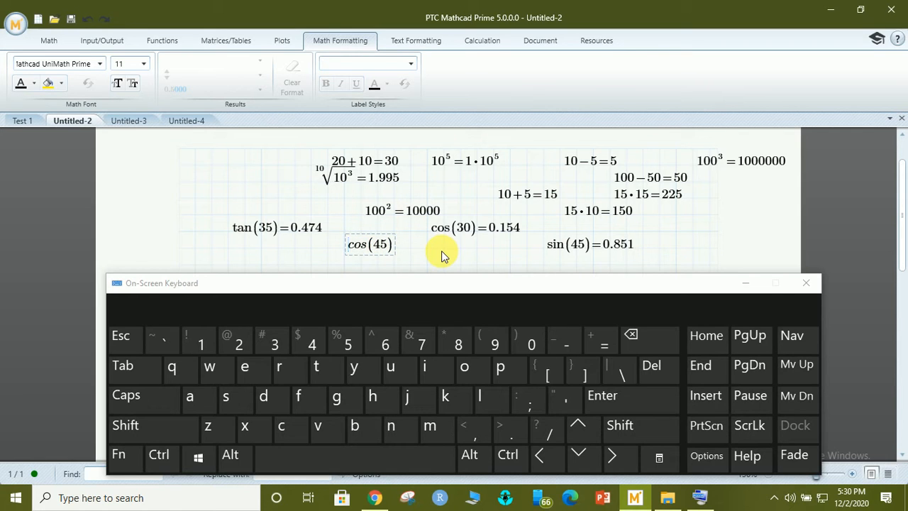
click(353, 249)
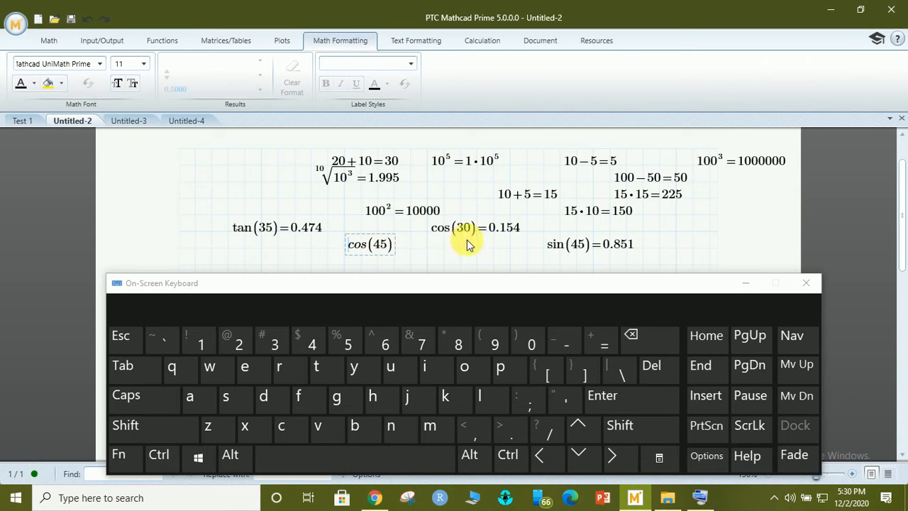
key(shift)
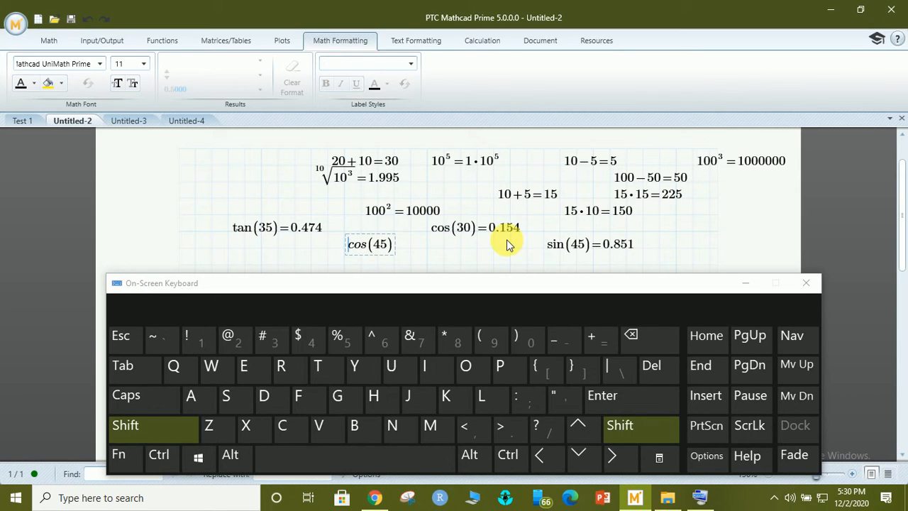
key(shift+Right)
key(shift+Right)
key(shift+Right)
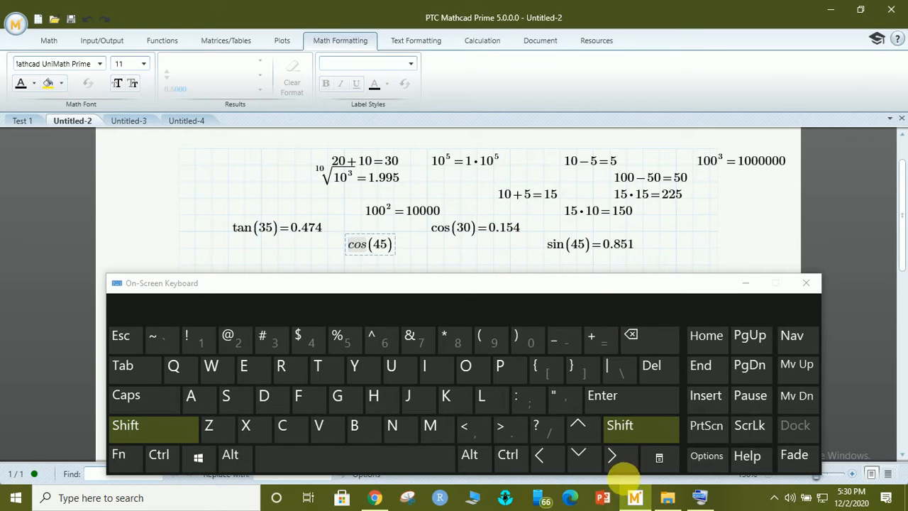
click(623, 459)
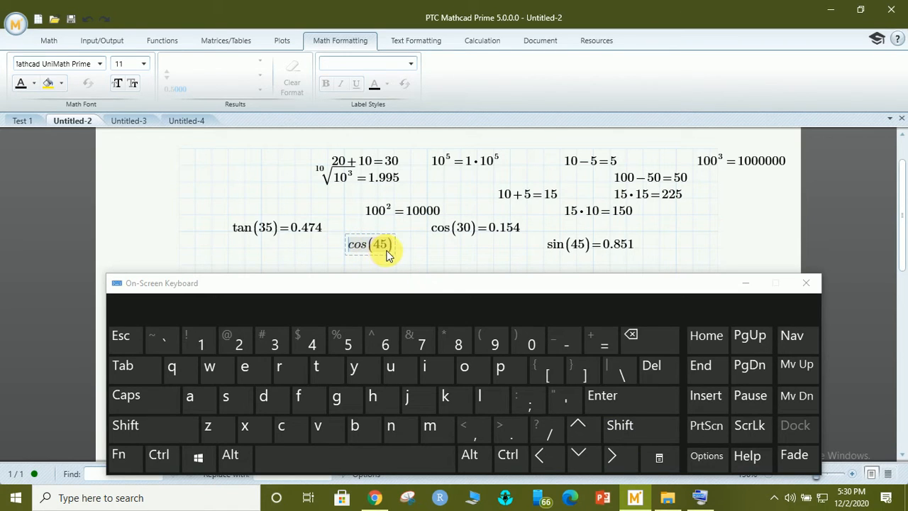
click(549, 433)
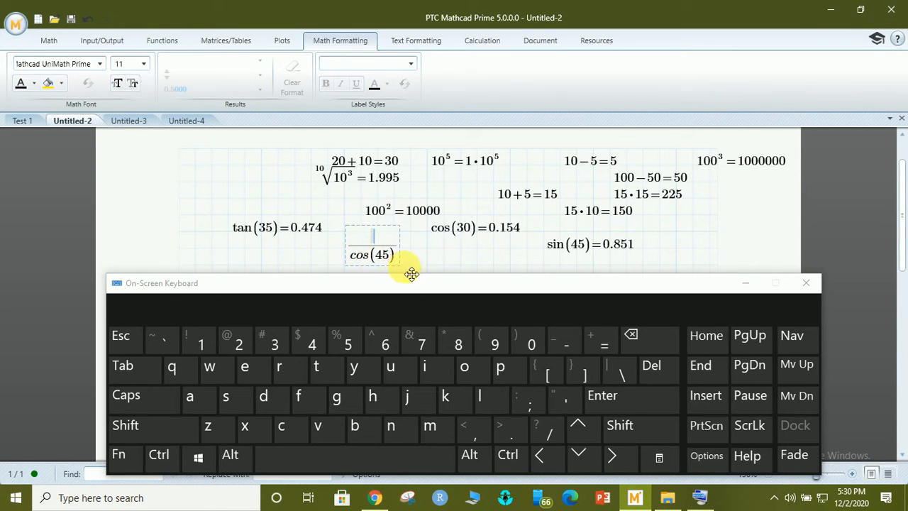
Enter sin(45) as the numerator above cos(45) and evaluate the fraction
text(sin(45)
key(Right)
key(Right)
key(Right)
key(Right)
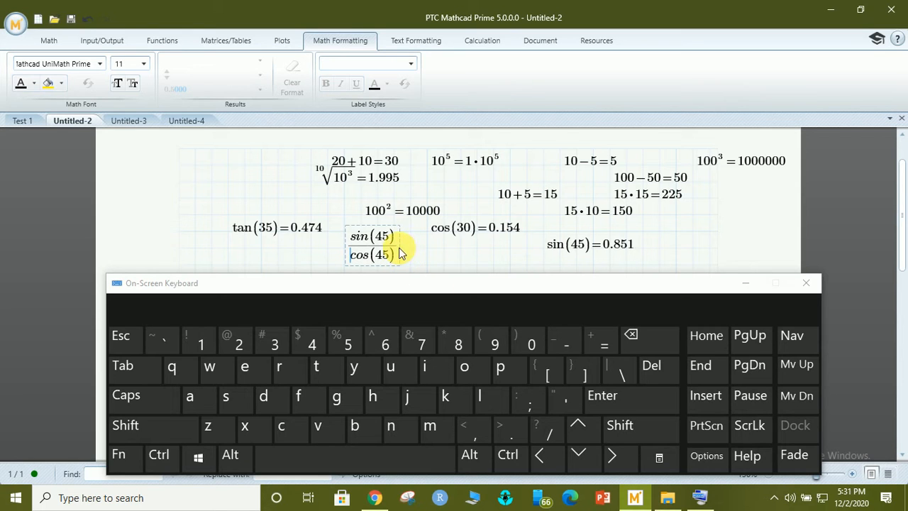
text(=1.62)
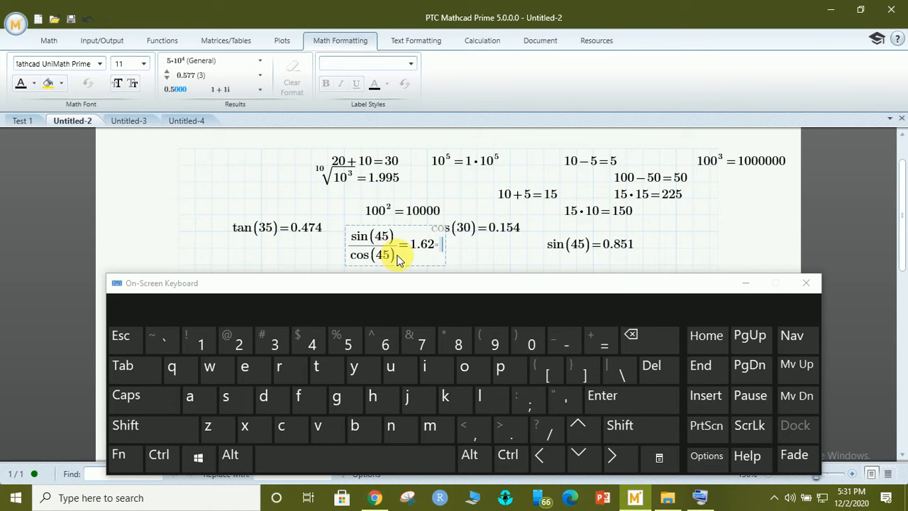
Undo the evaluation, the sin(45) numerator and the division, back to the plain cos(45) expression
key(ctrl+z)
key(ctrl+z)
key(ctrl+z)
key(ctrl+z)
key(ctrl+z)
key(ctrl+z)
key(ctrl+z)
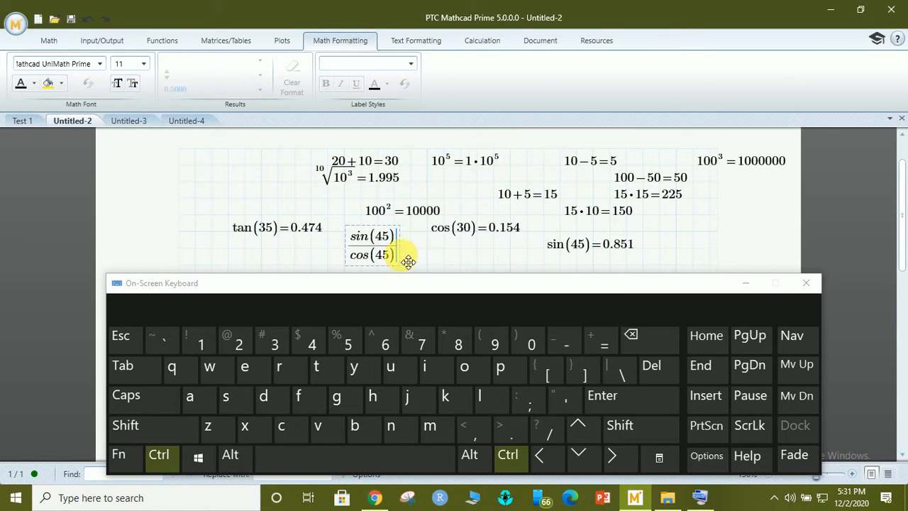
key(ctrl+z)
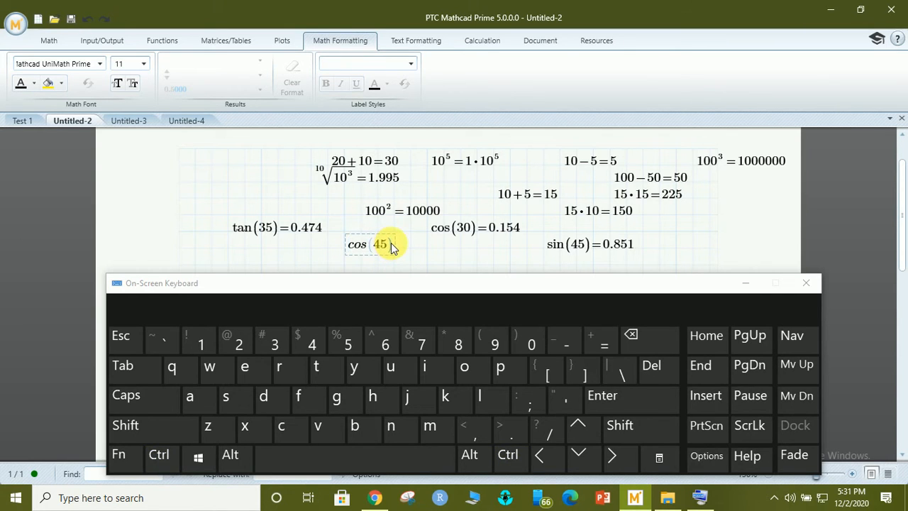
Divide the whole cos(45) expression by sin(35), evaluate the fraction and leave the region
click(393, 243)
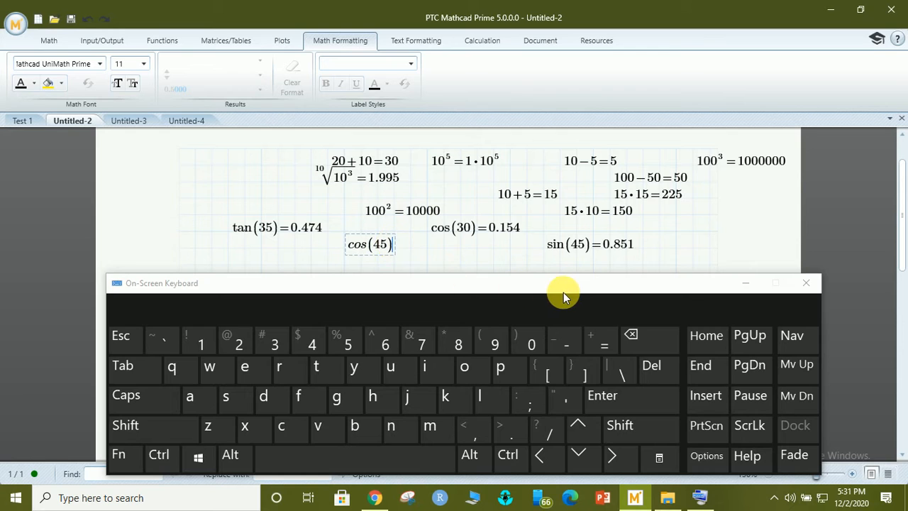
key(shift)
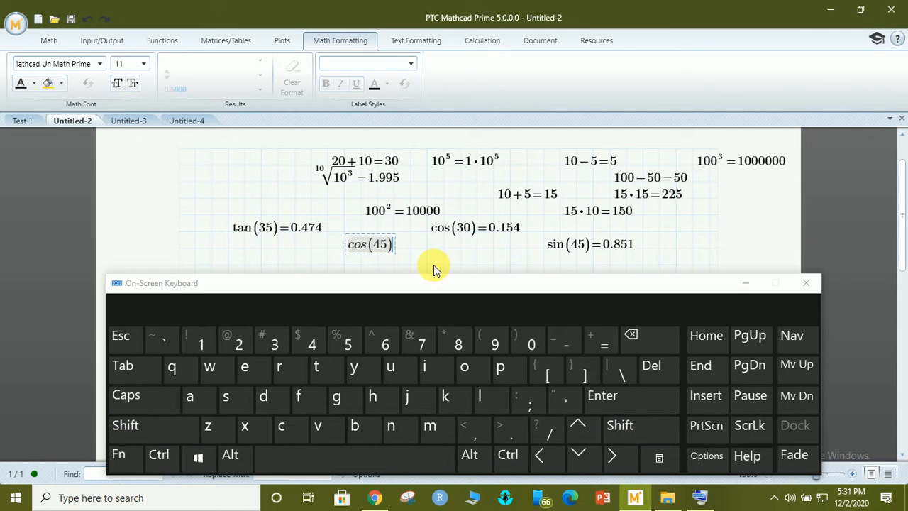
click(552, 426)
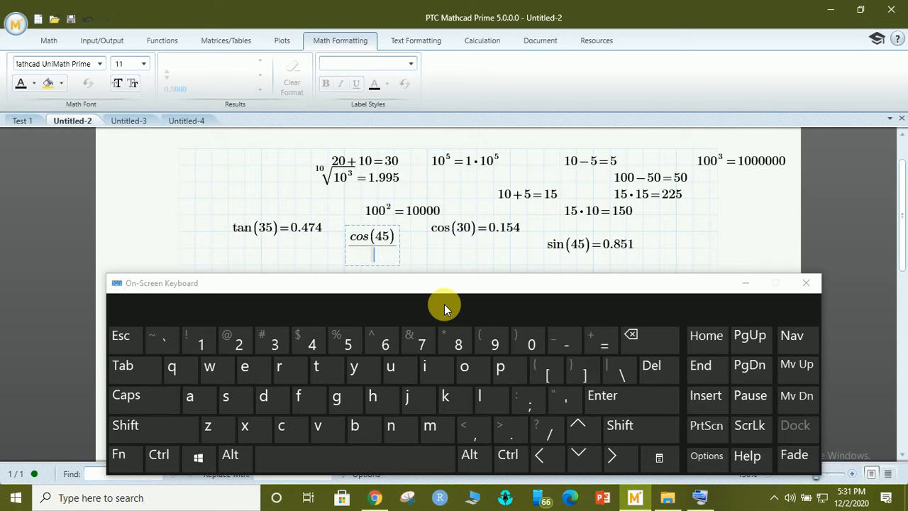
text(sin()
text(35)
key(Right)
key(Right)
text(=)
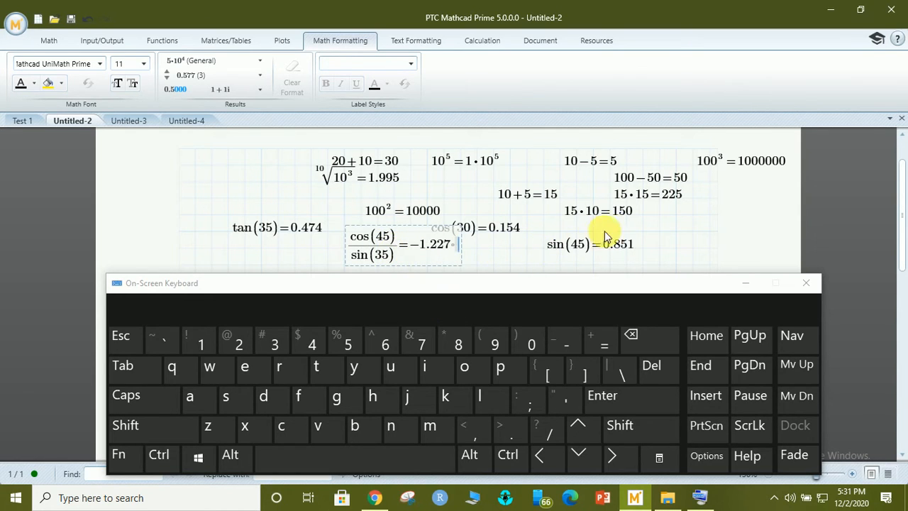
click(660, 214)
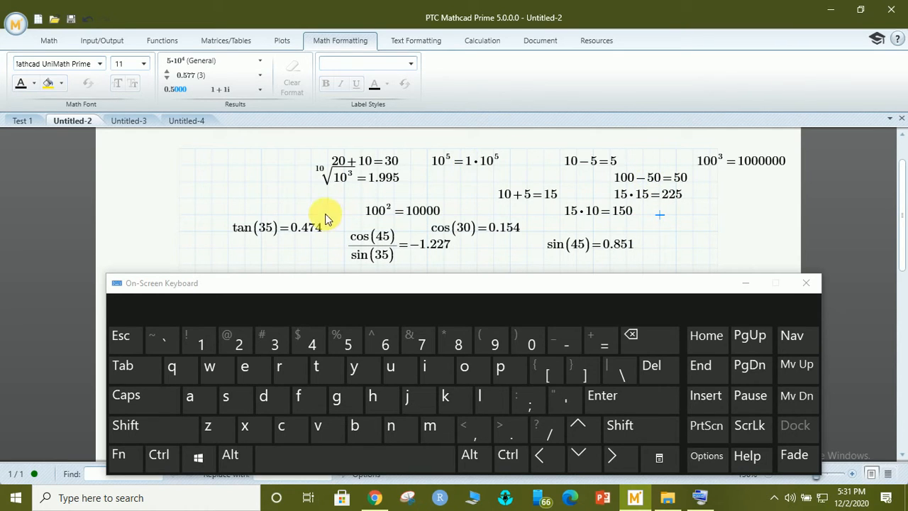
click(239, 168)
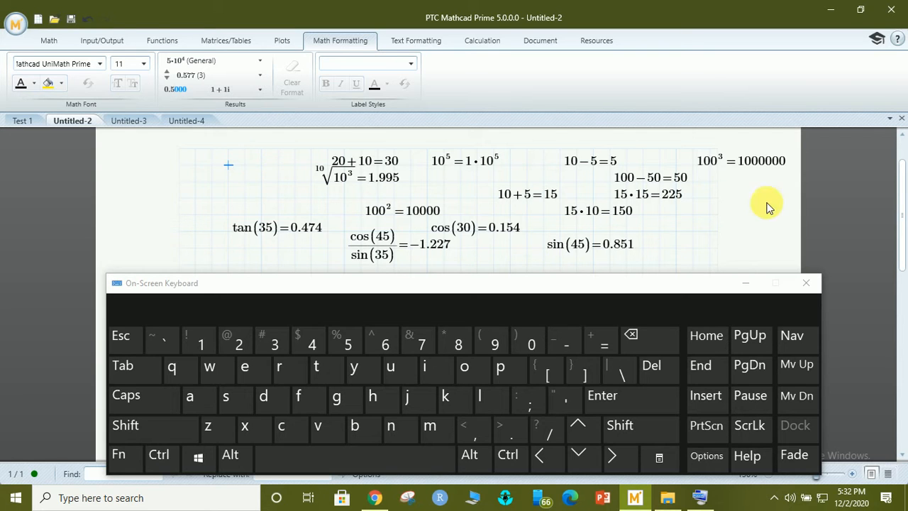
drag(904, 203, 905, 252)
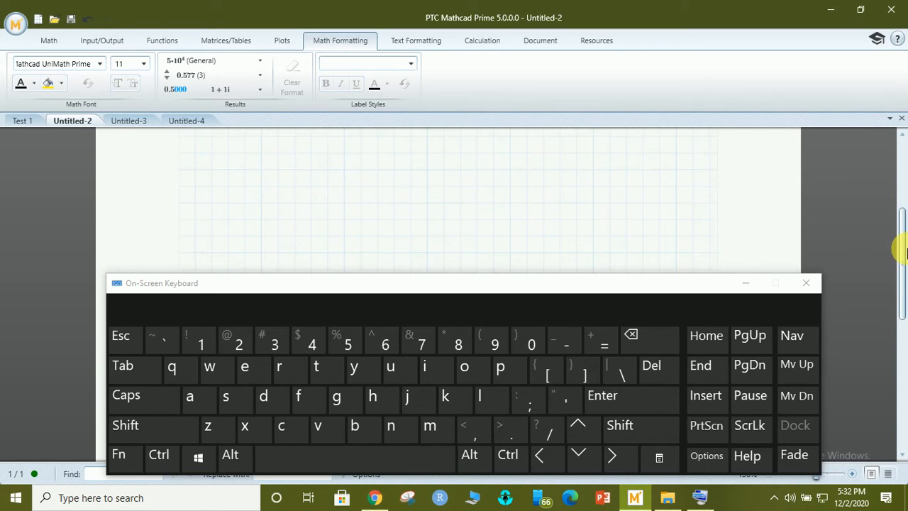
Enter p in the blank grid area, convert it to the Greek letter π and delete it again
click(311, 171)
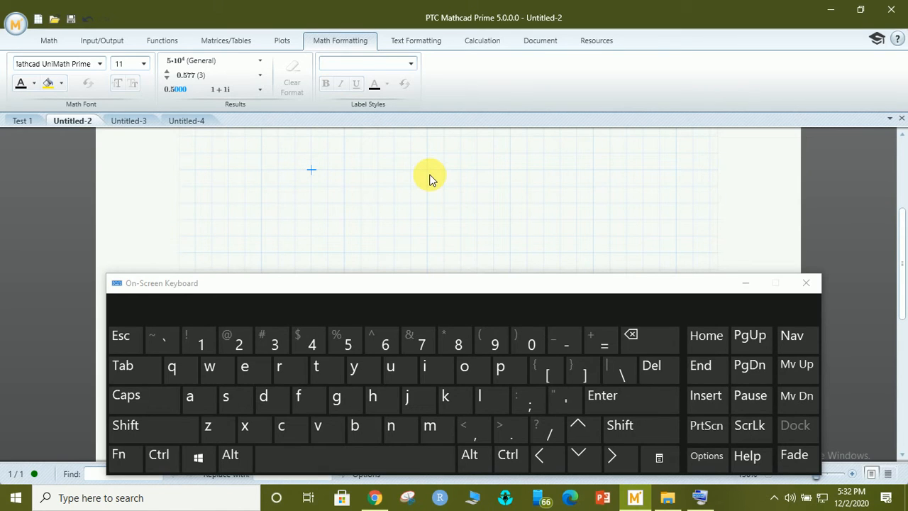
text(p)
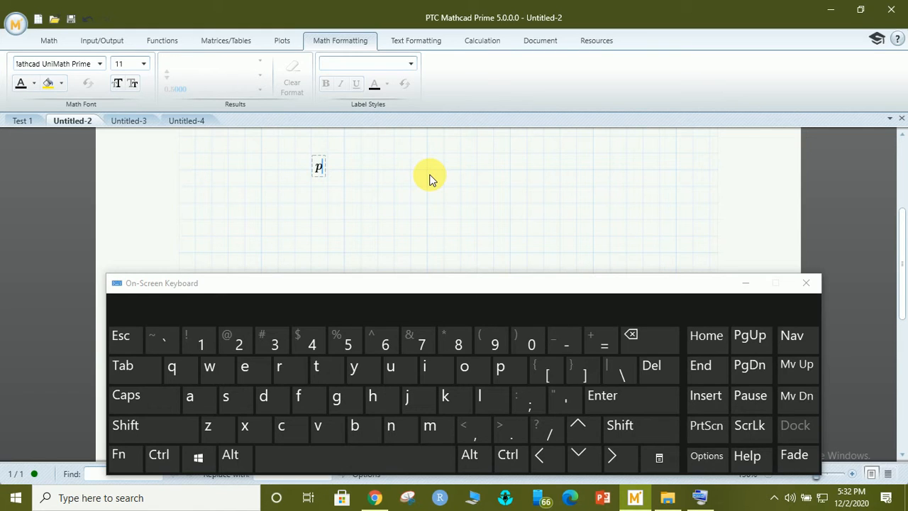
key(ctrl)
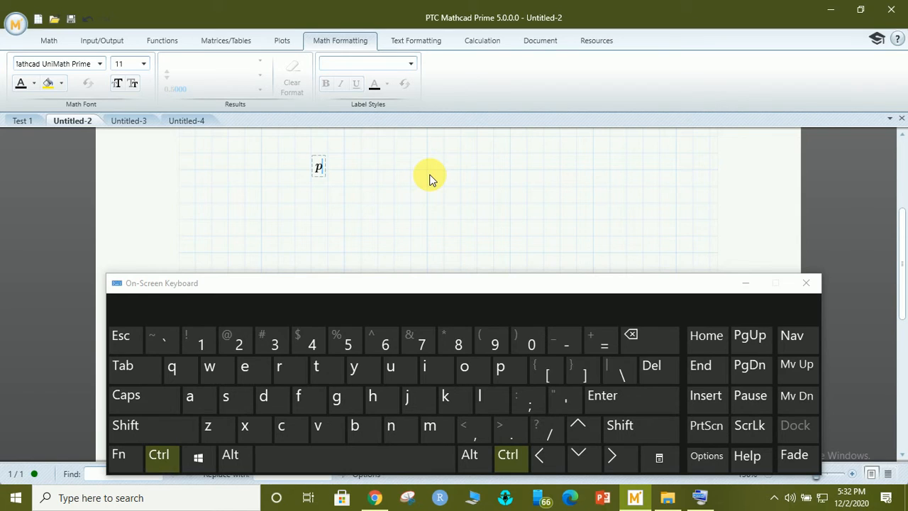
key(ctrl+g)
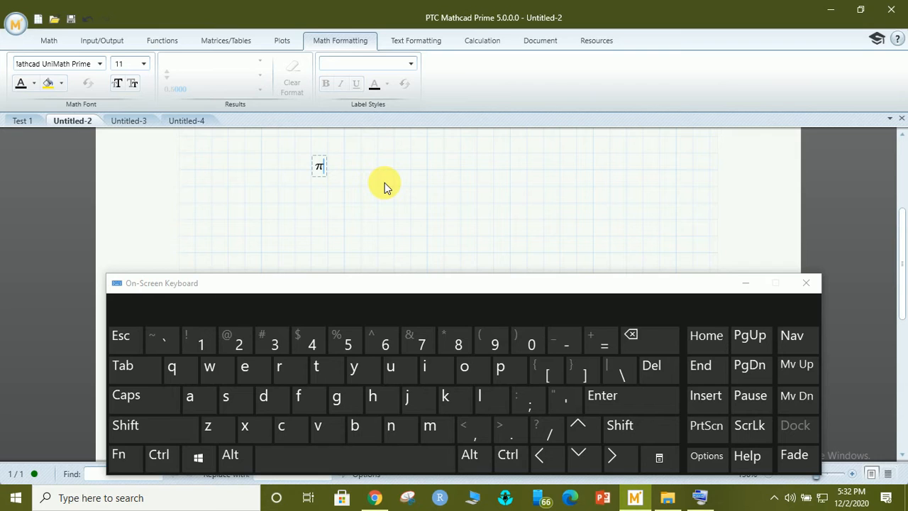
key(BackSpace)
key(BackSpace)
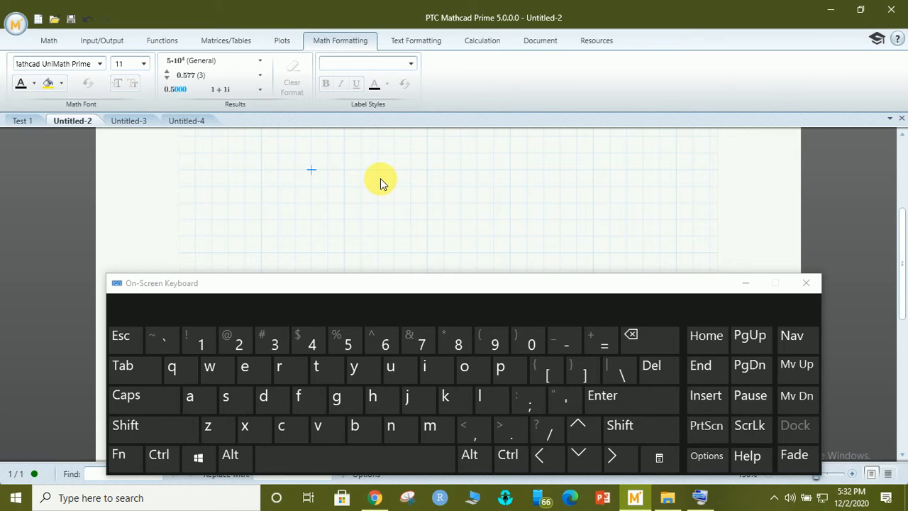
Enter the letter p again, convert it to the Greek letter π and leave the region
text(p)
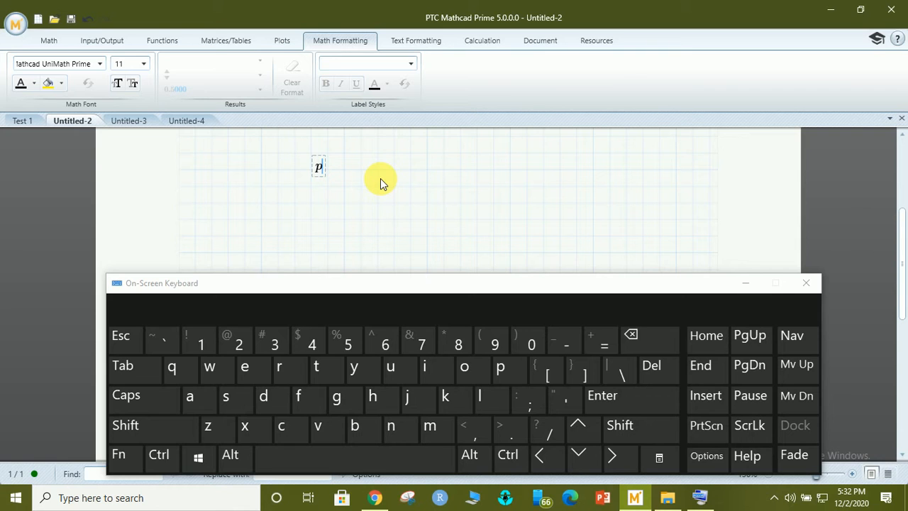
key(ctrl)
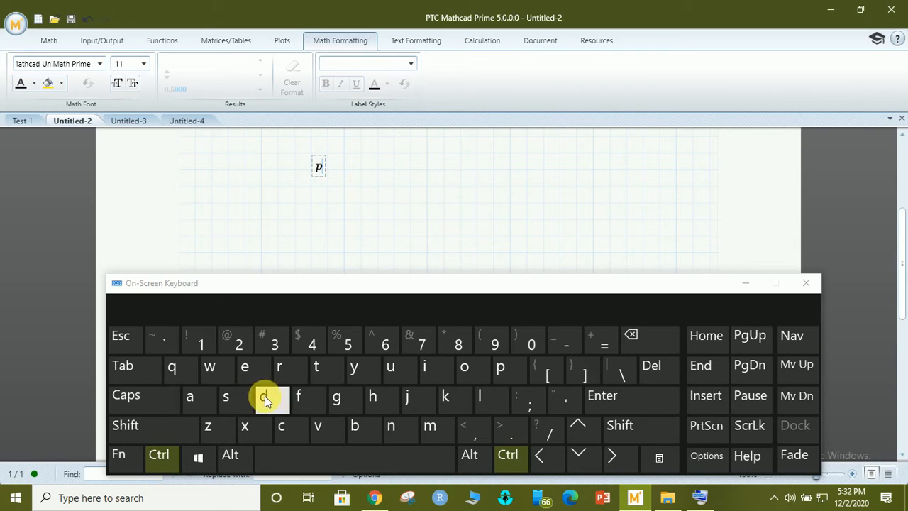
click(350, 401)
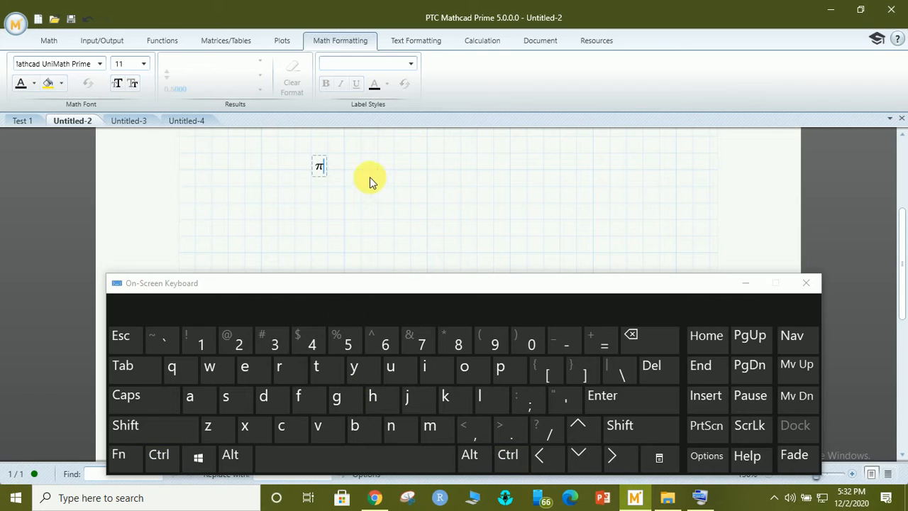
click(345, 170)
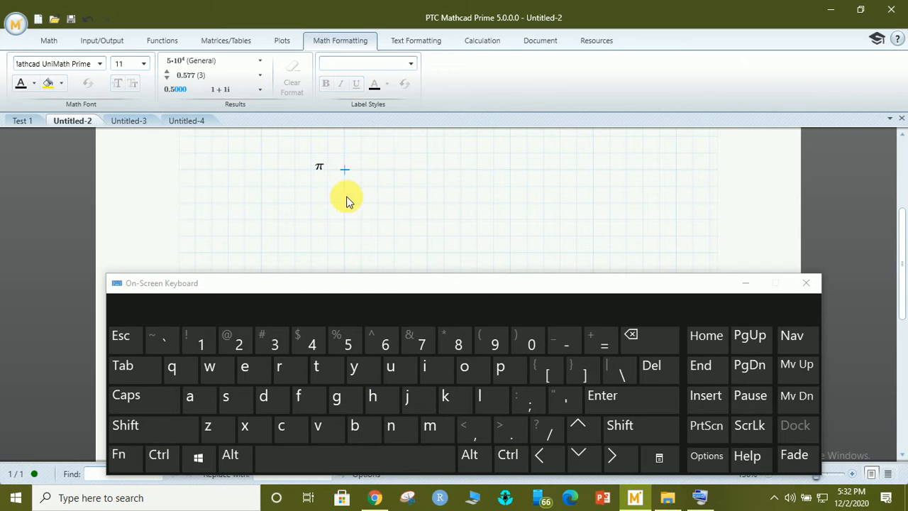
Enter the letter a below and beside π and convert it to the Greek letter α
click(347, 202)
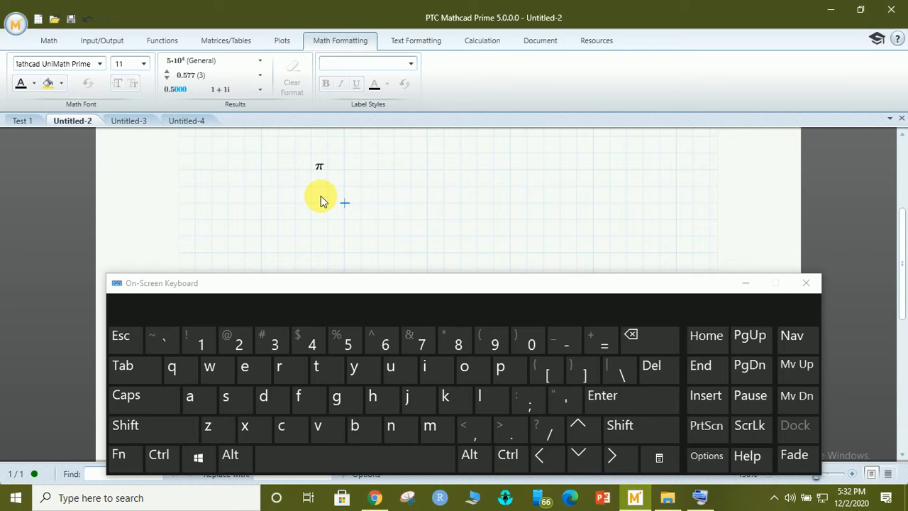
text(a)
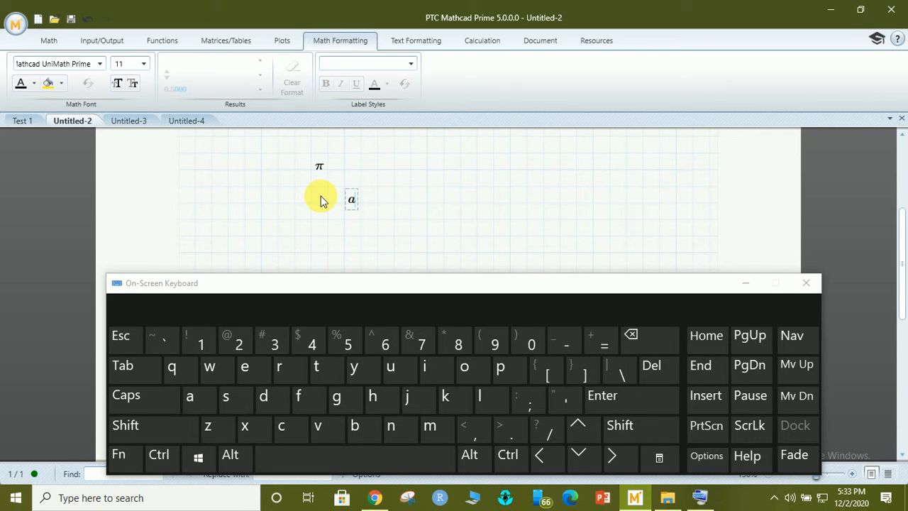
key(ctrl)
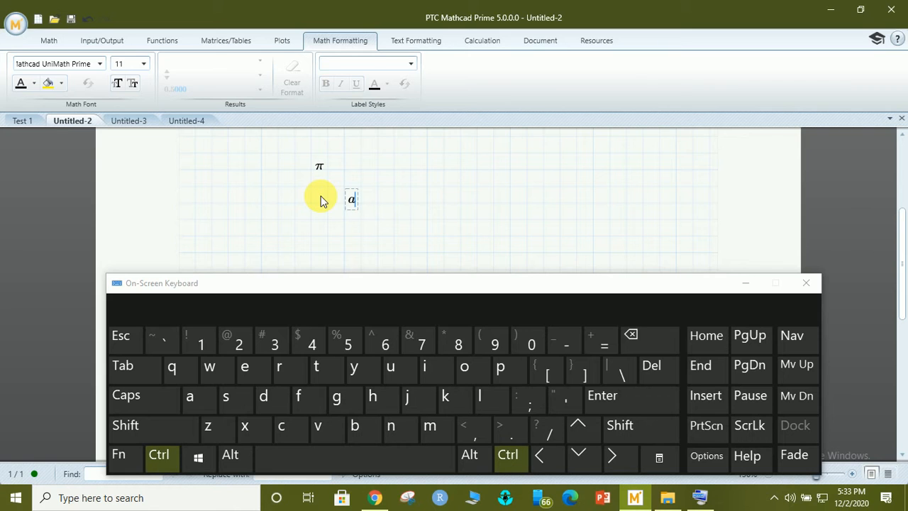
click(362, 399)
Enter the letter q in a new region beside α and convert it to the Greek letter θ
click(396, 220)
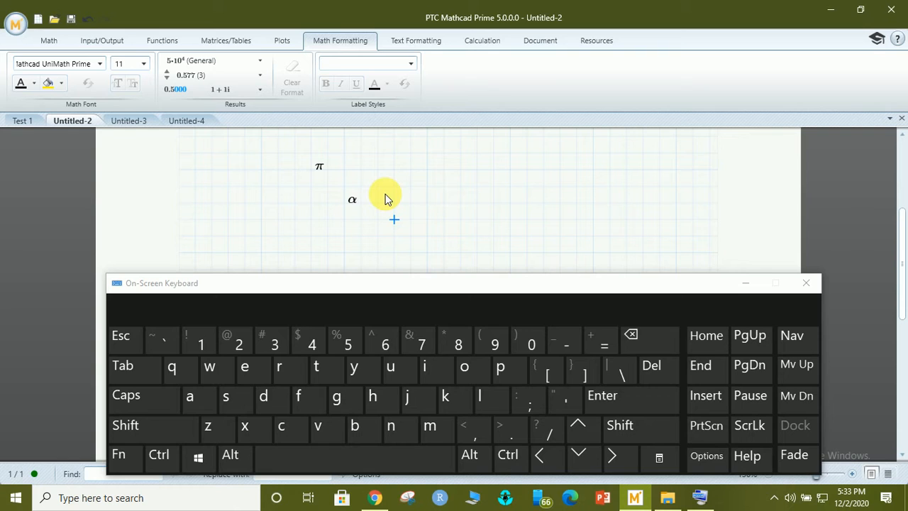
text(q)
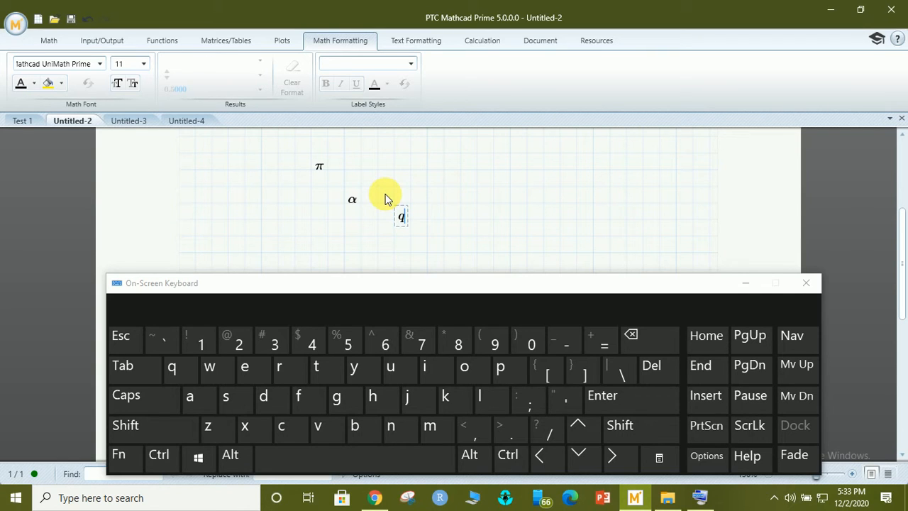
key(ctrl)
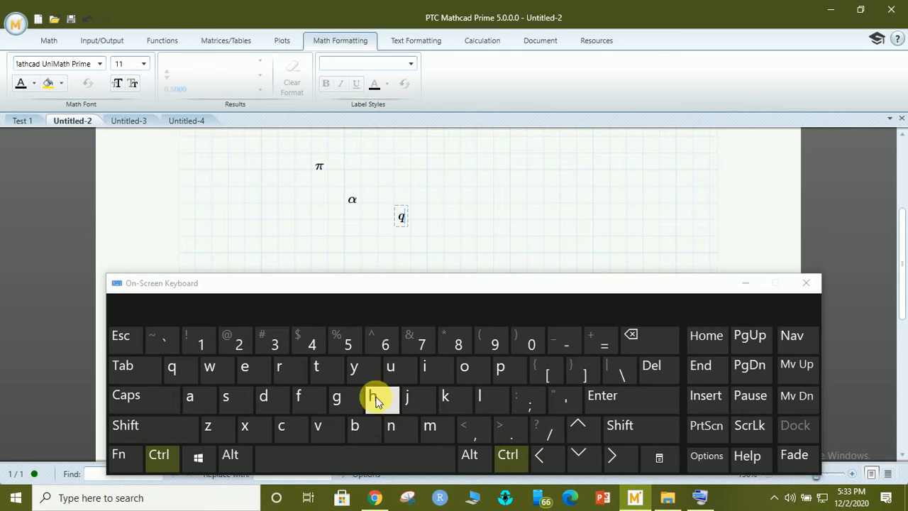
click(346, 398)
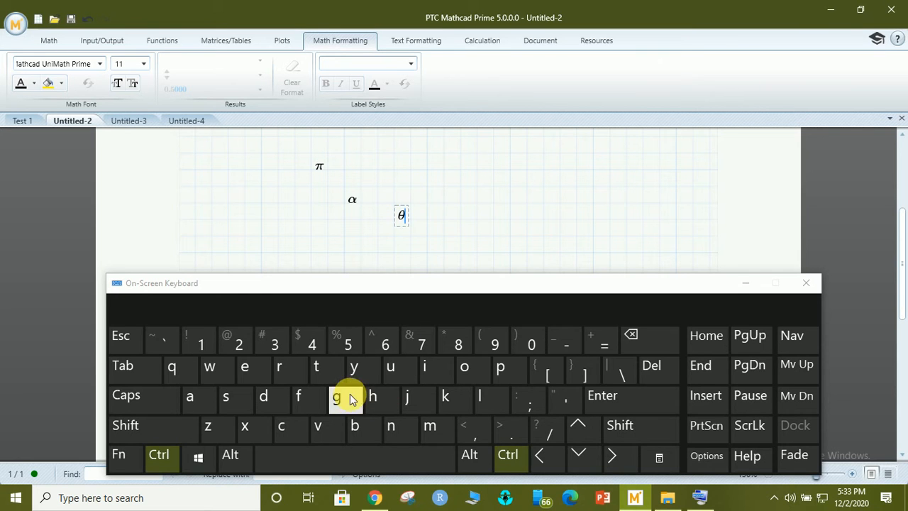
Enter the letter f in a new region beyond θ, convert it to the Greek letter φ and leave the region
click(745, 289)
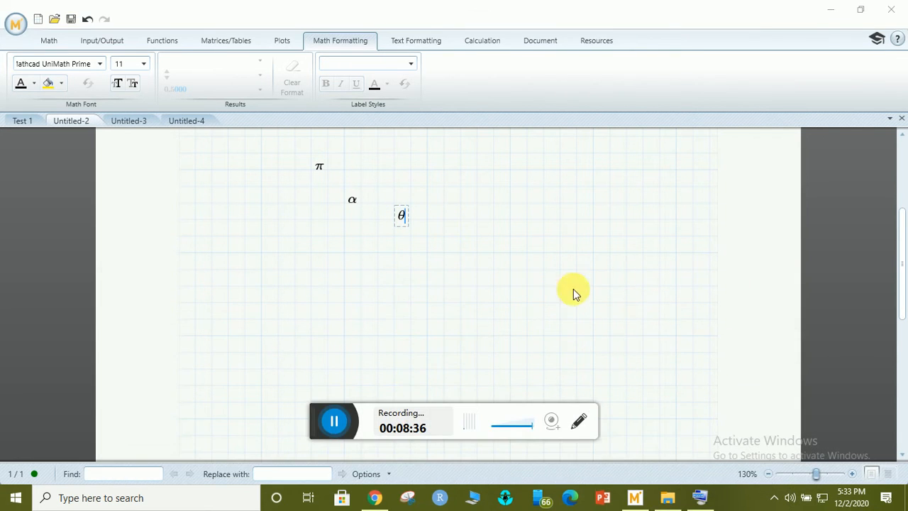
click(701, 498)
click(460, 204)
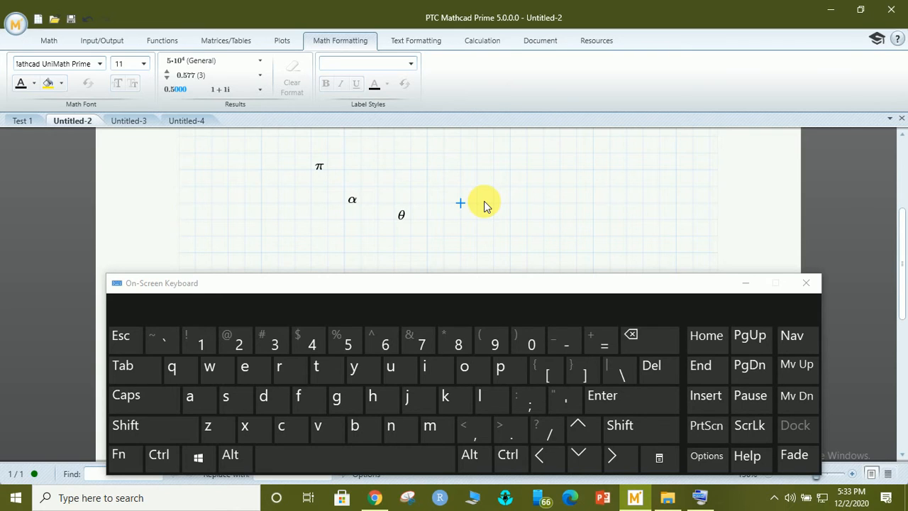
text(f)
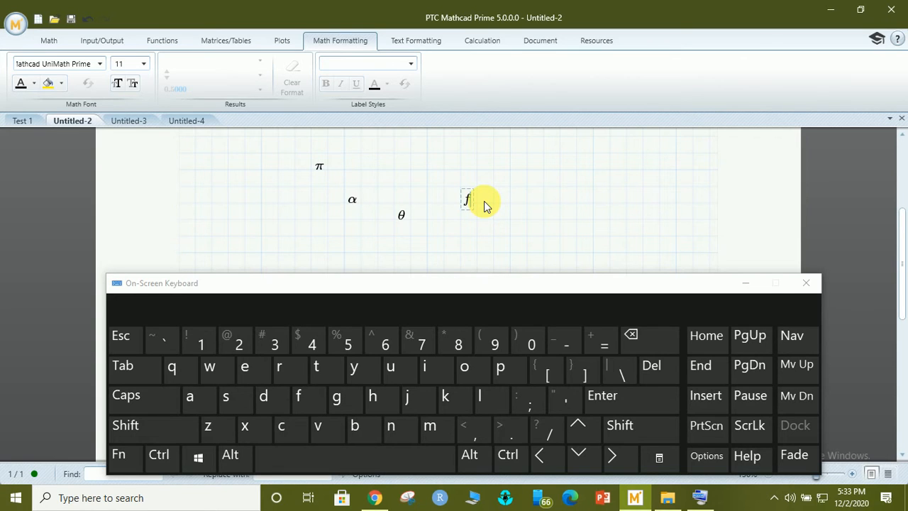
key(ctrl)
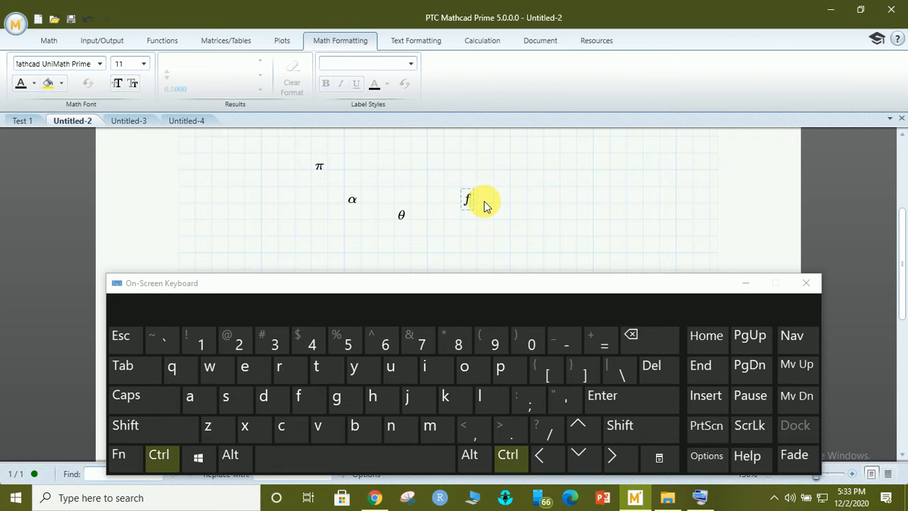
click(346, 397)
click(510, 203)
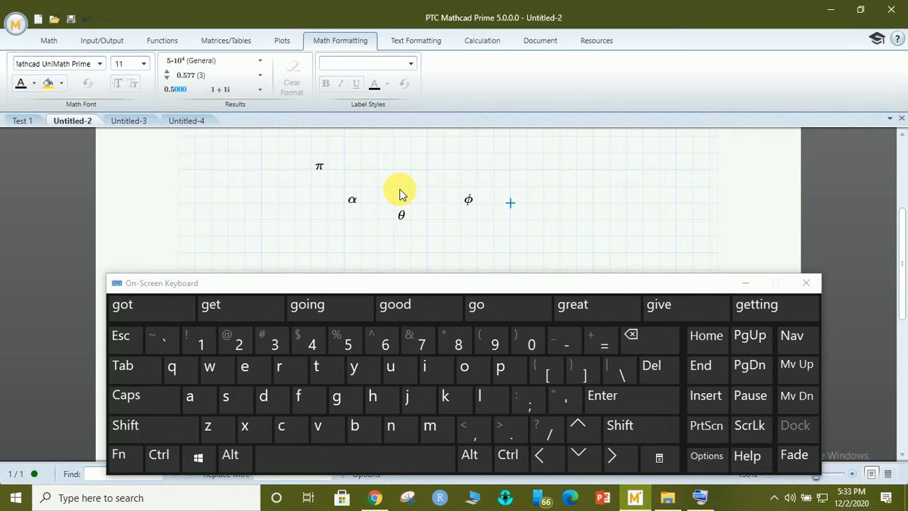
Examine the available math operators and Greek symbols, including the shortcut shown for theta, and close the list
click(107, 44)
click(53, 40)
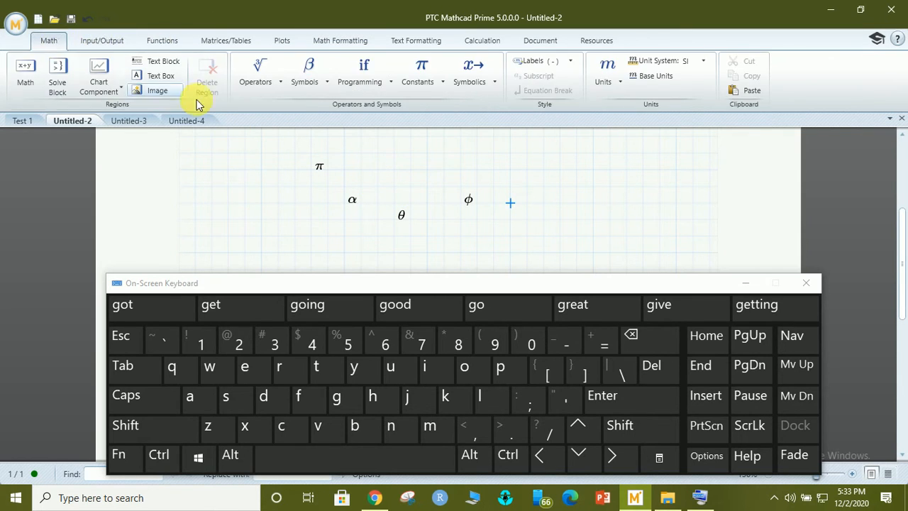
click(262, 84)
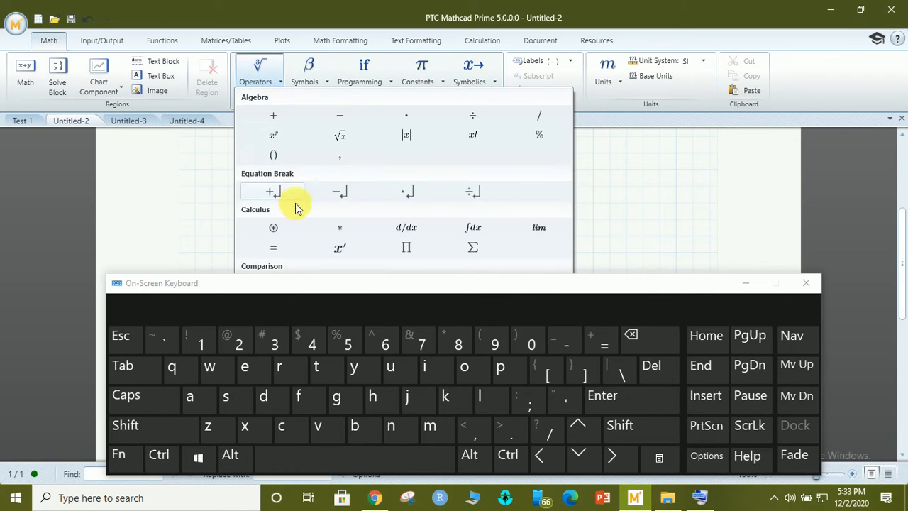
click(319, 85)
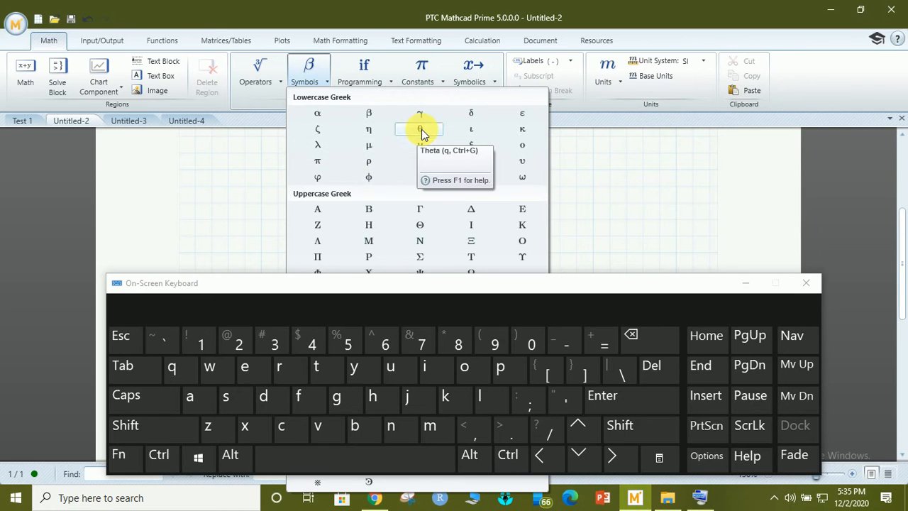
click(579, 163)
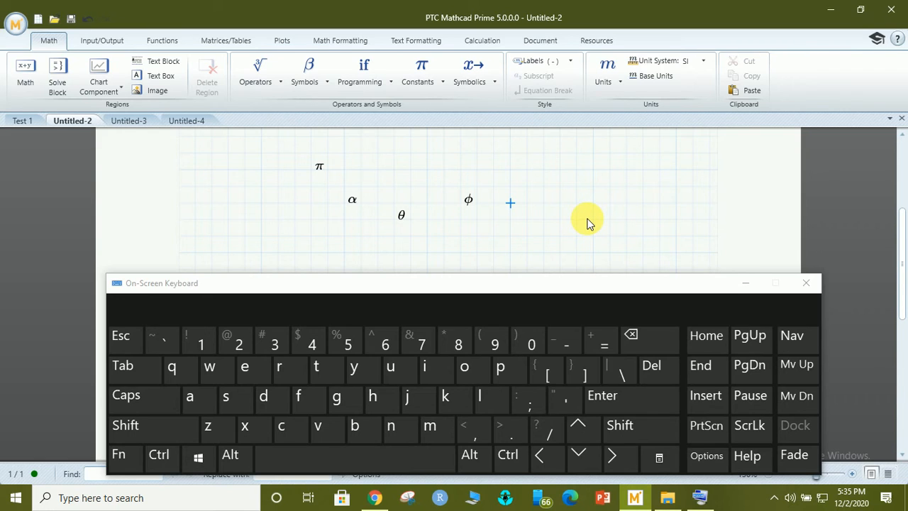
Insert an empty integral operator beside φ, leave the region and then delete the integral
key(ctrl)
key(shift)
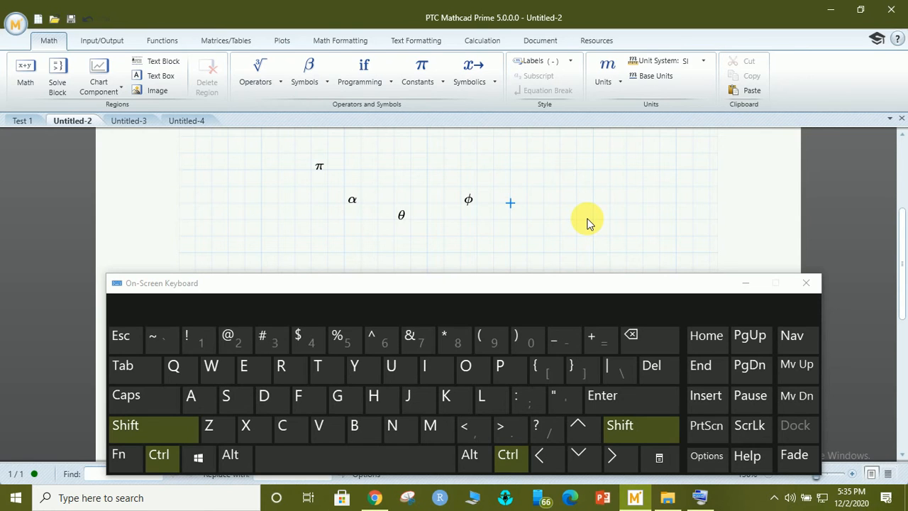
key(ctrl+shift+i)
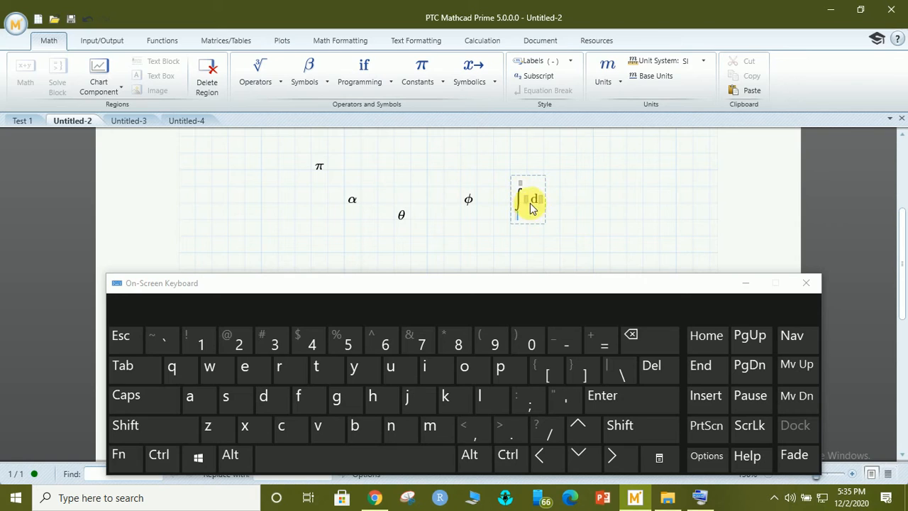
click(560, 203)
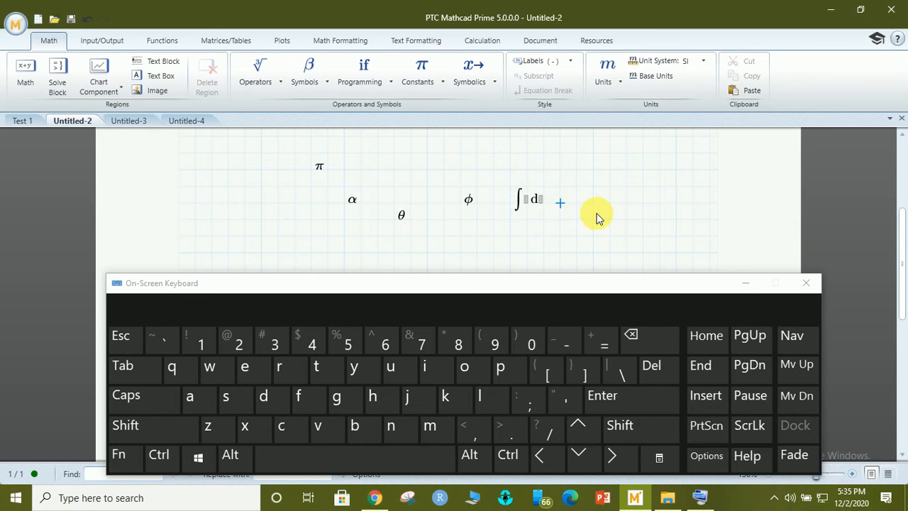
click(531, 200)
key(BackSpace)
key(BackSpace)
Enter the letter i in a new region, insert an integral operator after it and clear the whole expression
text(i)
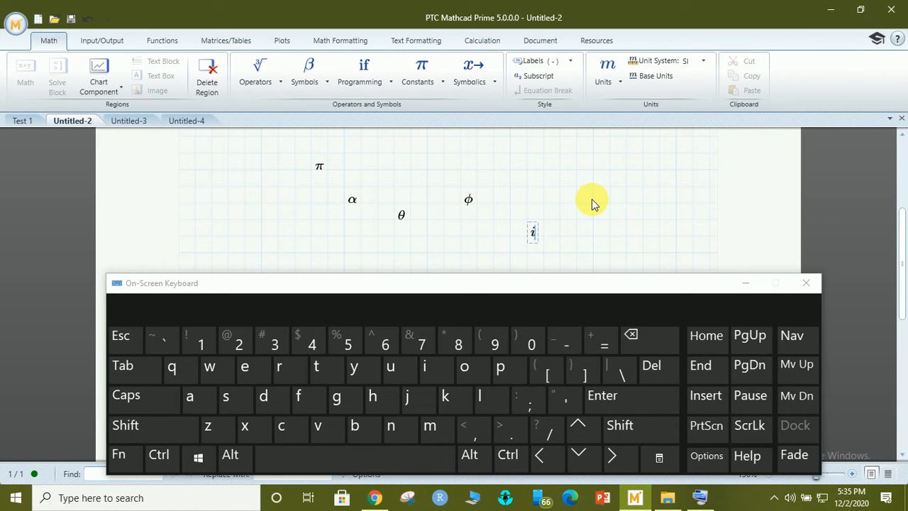
key(ctrl+shift+i)
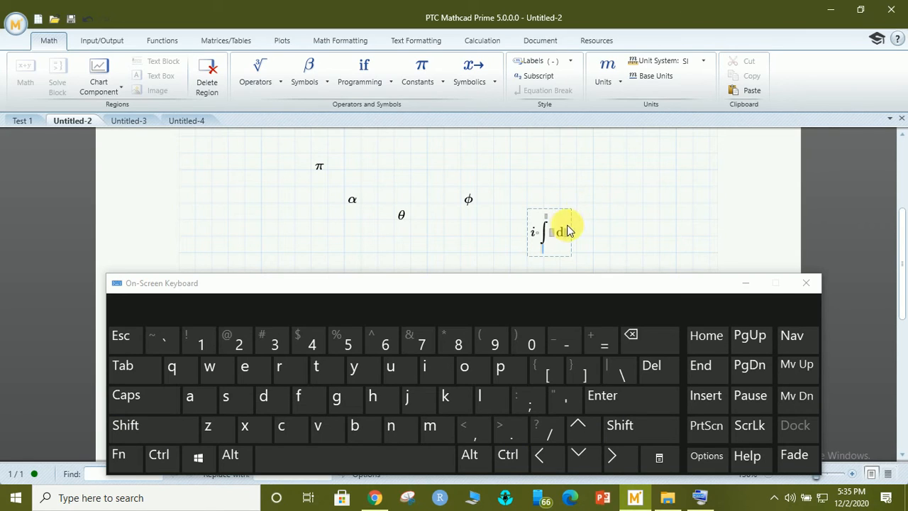
key(BackSpace)
key(BackSpace)
key(BackSpace)
key(BackSpace)
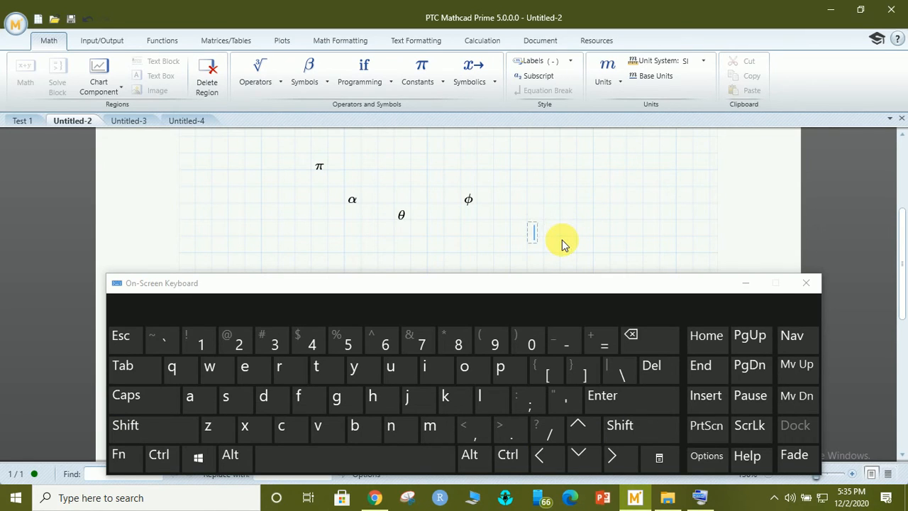
click(560, 220)
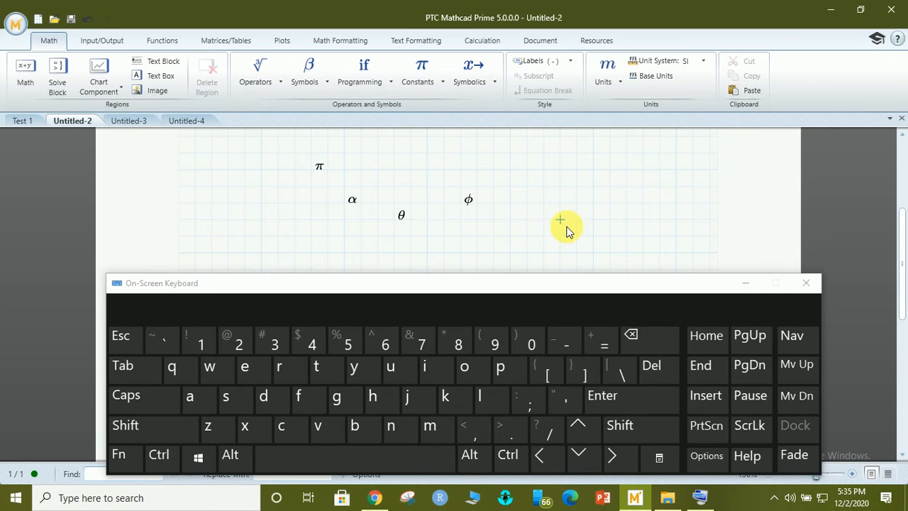
click(530, 234)
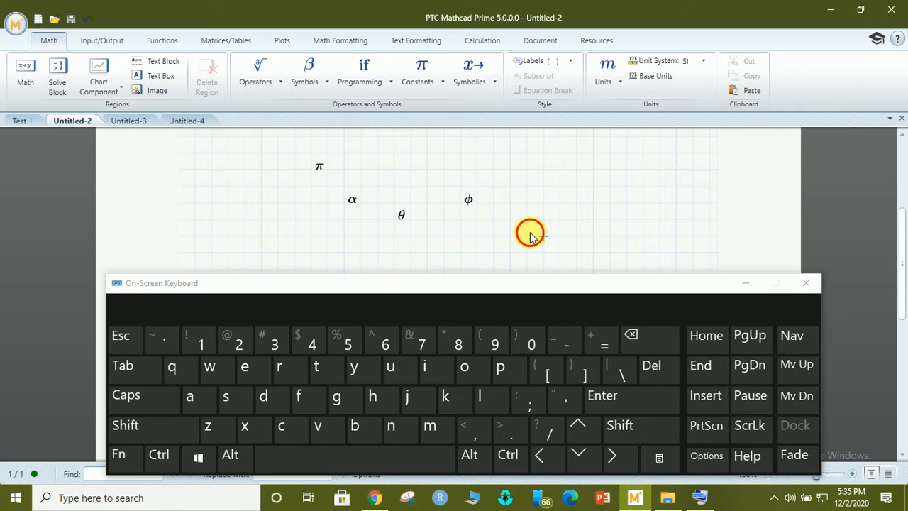
Insert an empty integral operator in a blank area well beyond φ and leave the region
click(576, 220)
key(ctrl)
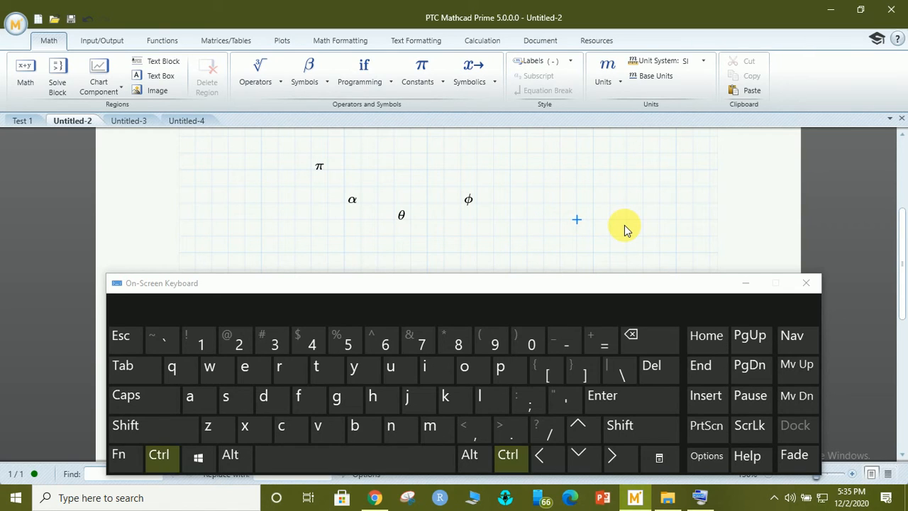
key(shift)
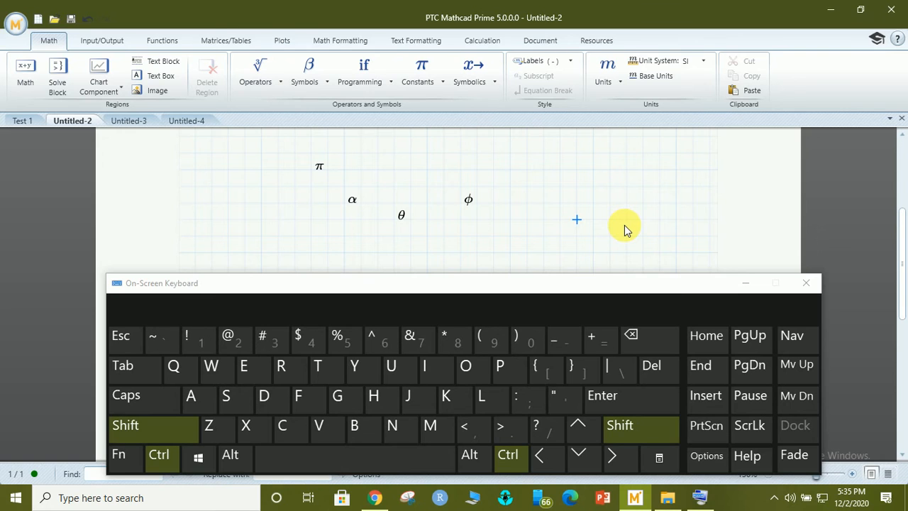
key(ctrl+shift+i)
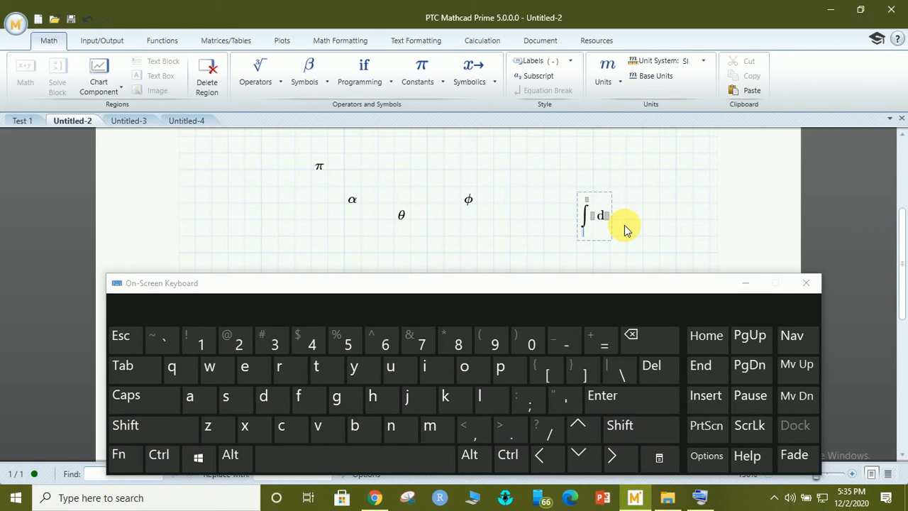
click(626, 219)
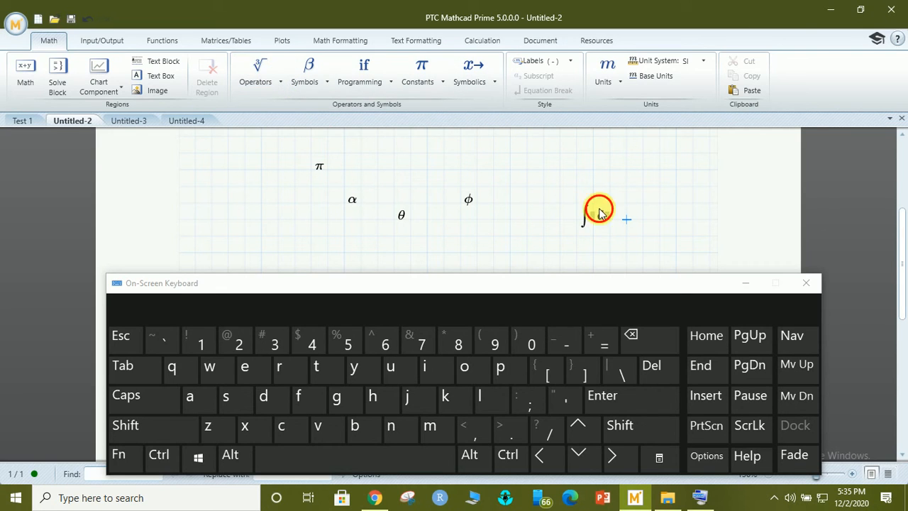
Check the calculus operators for their shortcuts and insert an empty derivative operator just below θ
click(600, 213)
click(258, 77)
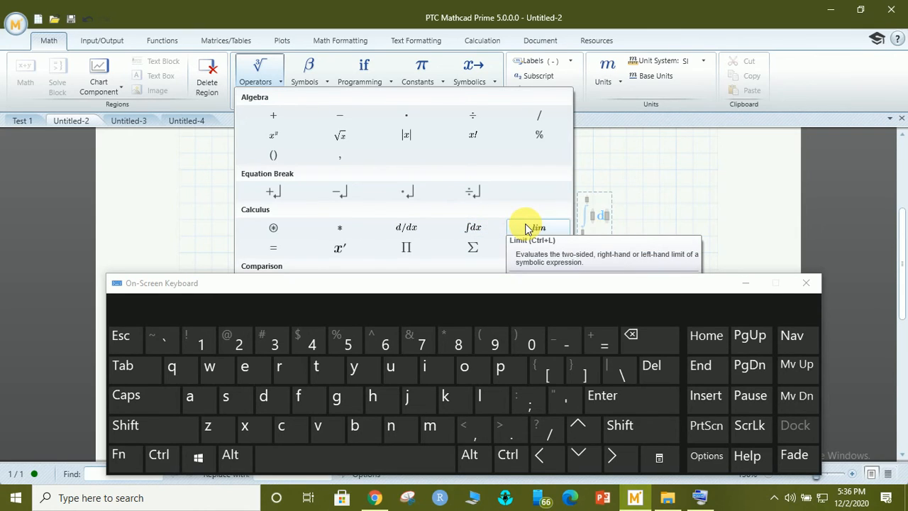
click(639, 228)
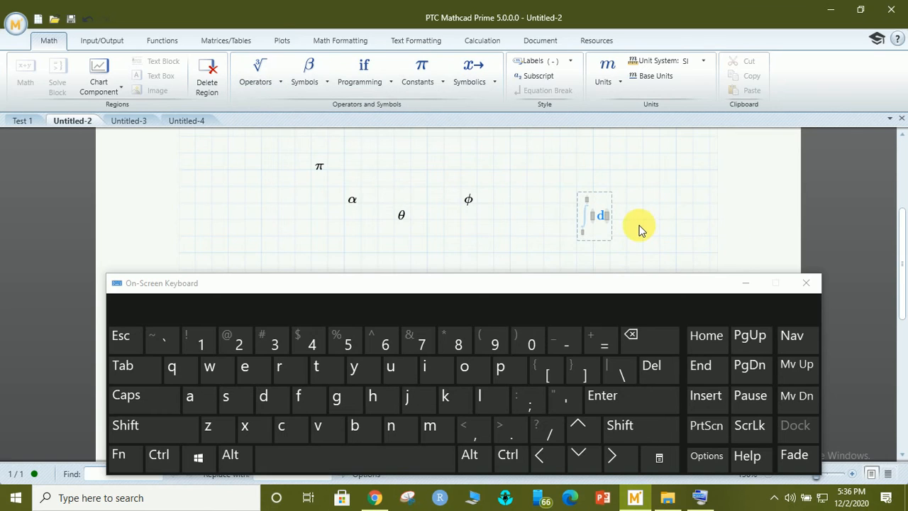
click(393, 253)
key(shift)
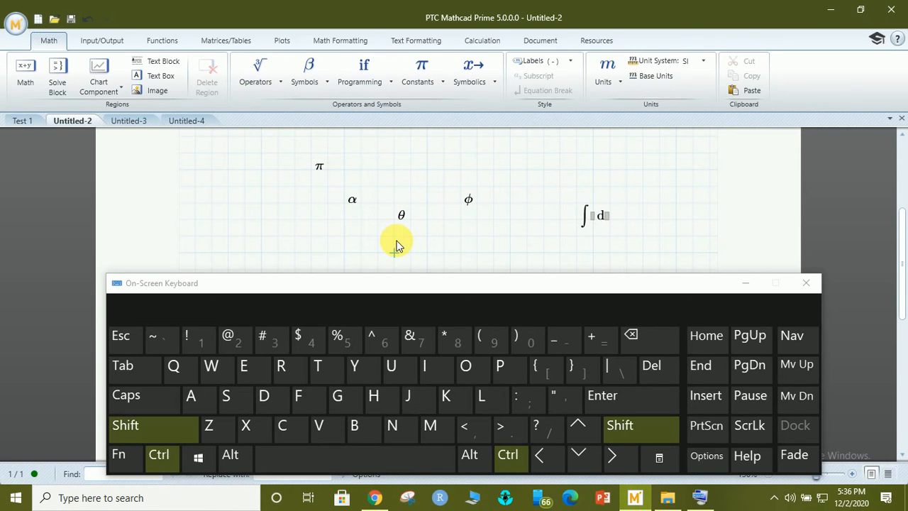
key(ctrl+shift+d)
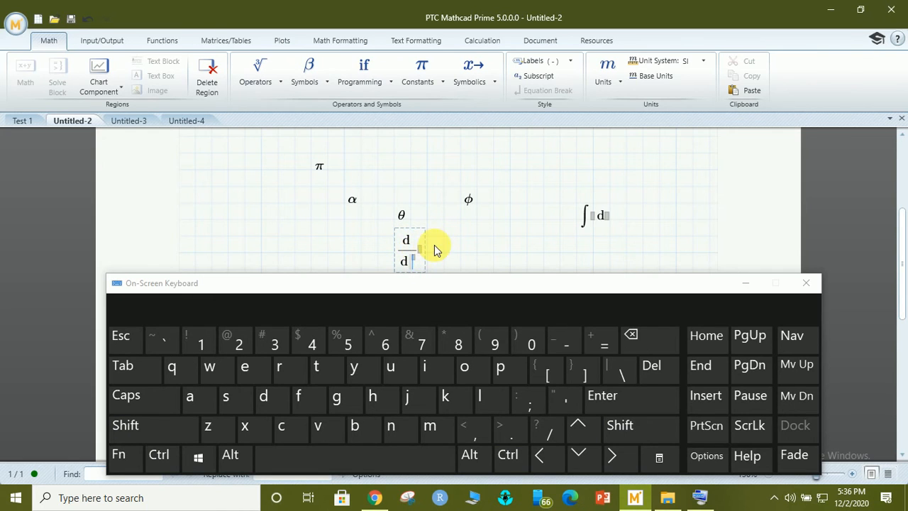
click(472, 243)
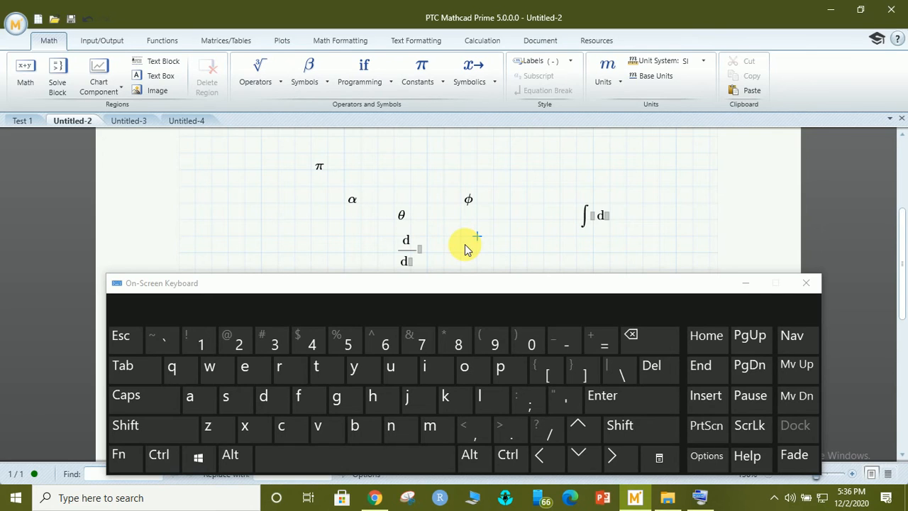
Insert an empty convolution operator (∗) below φ and delete it
key(ctrl)
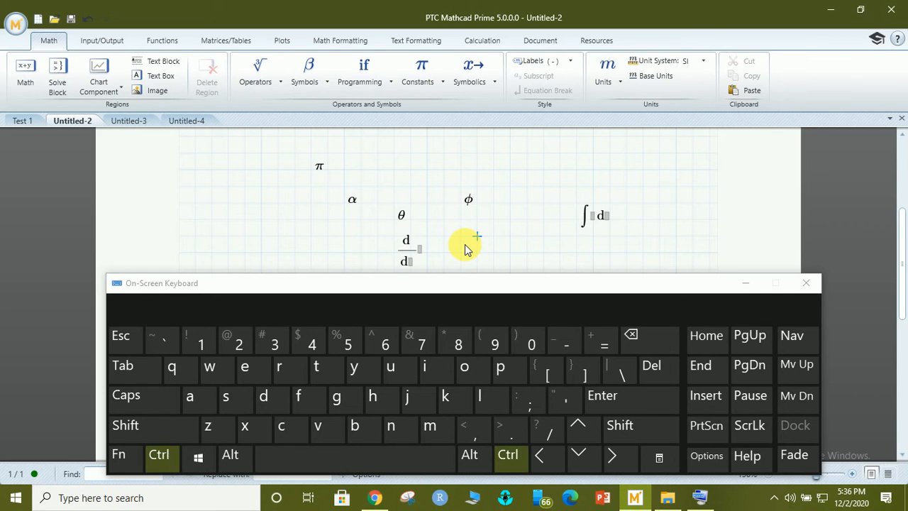
key(ctrl+shift+8)
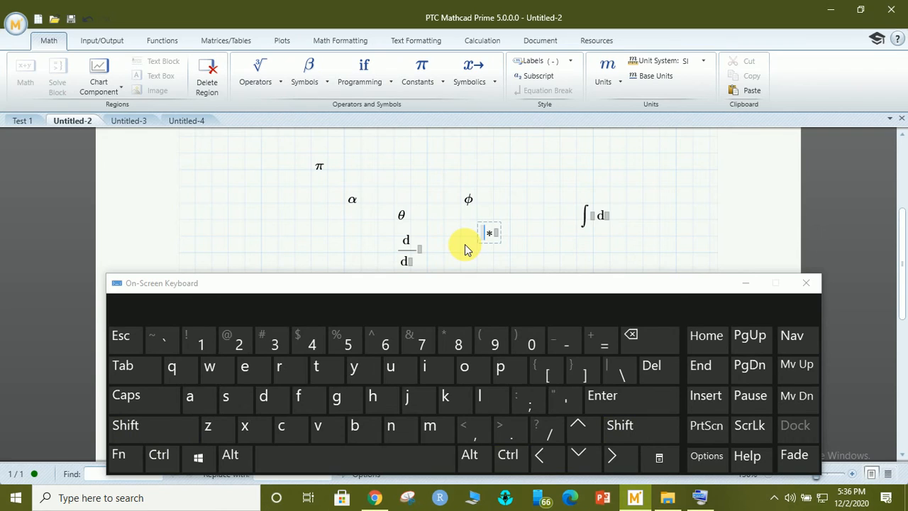
key(BackSpace)
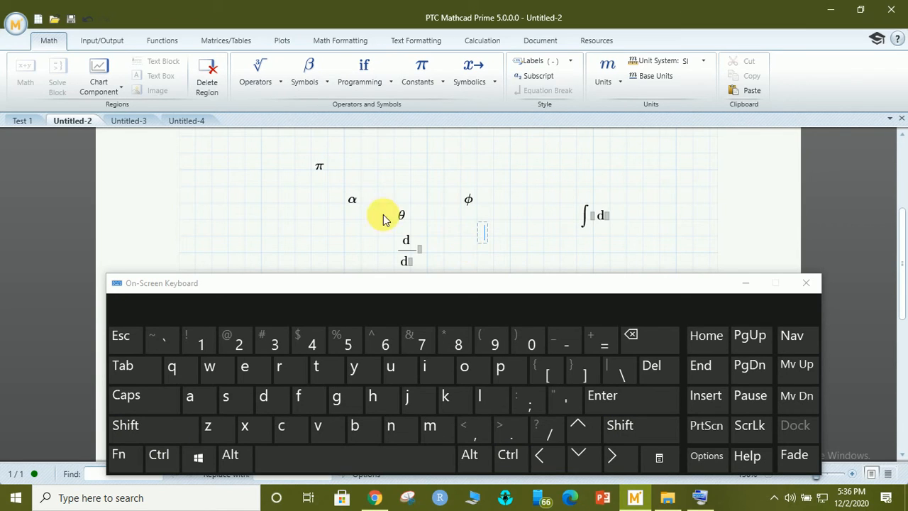
Look up the limit operator among the calculus operators and insert an empty limit between the derivative and the integral
click(264, 73)
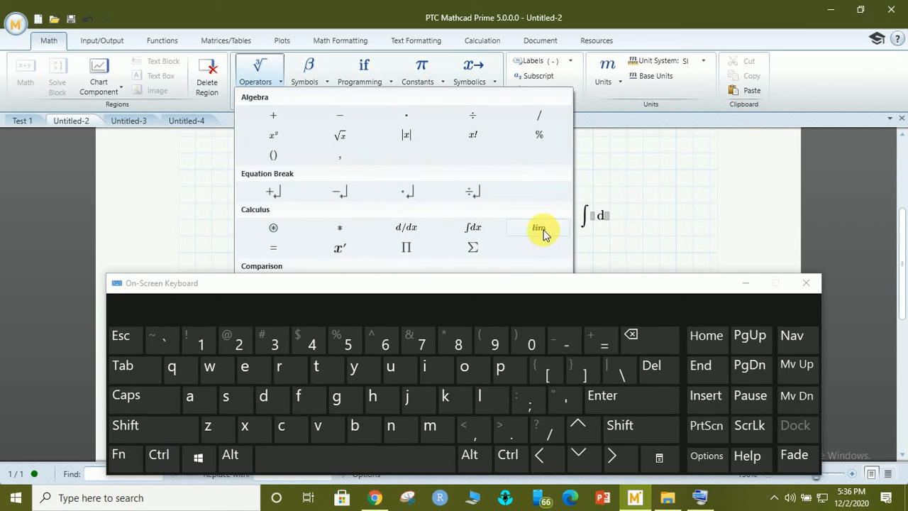
click(702, 207)
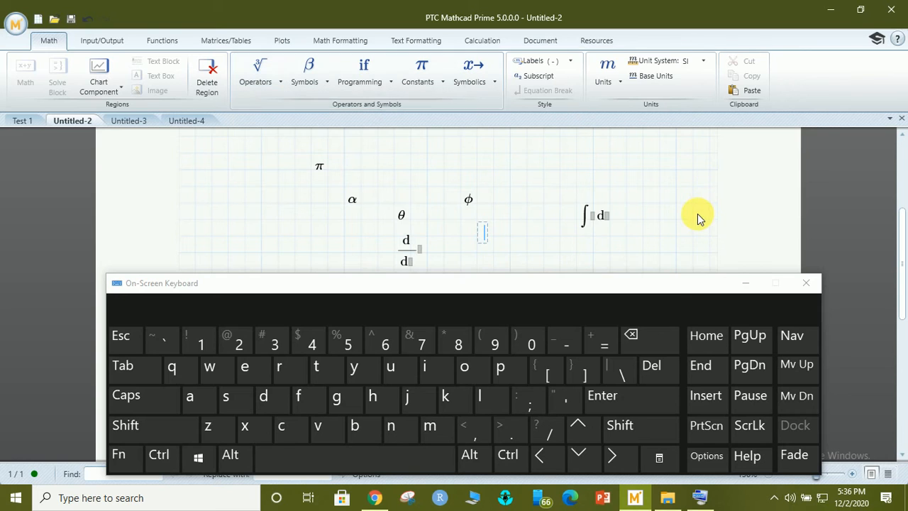
click(496, 250)
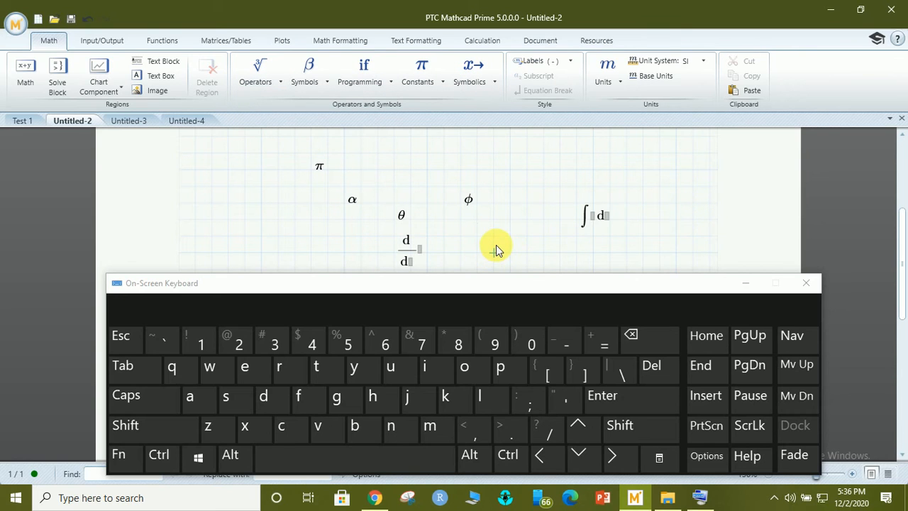
key(ctrl+l)
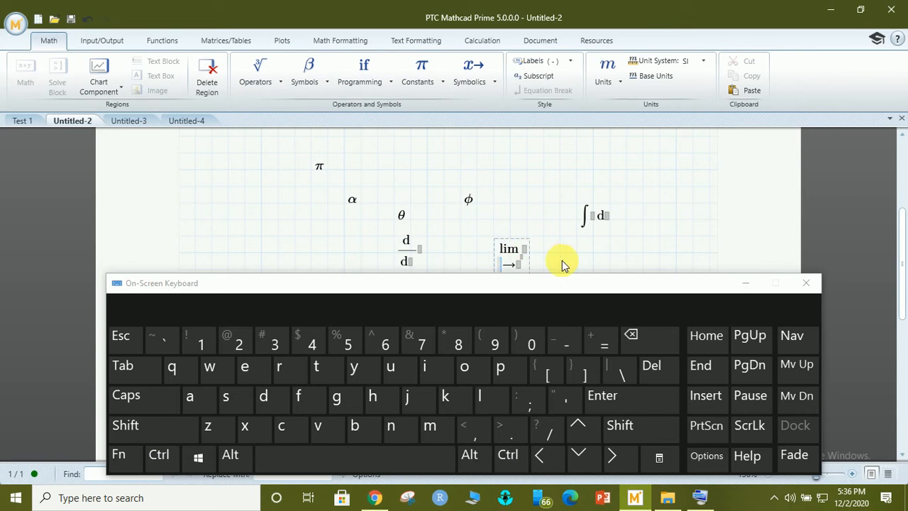
click(561, 262)
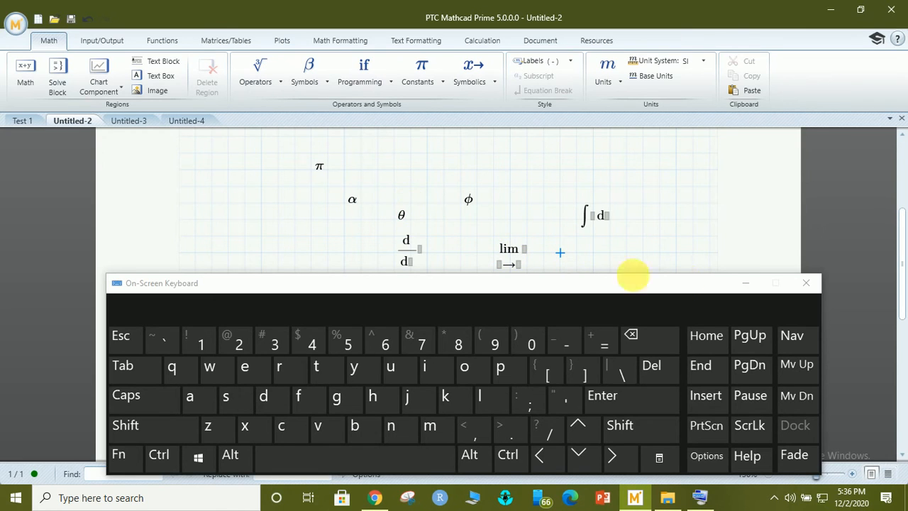
click(611, 229)
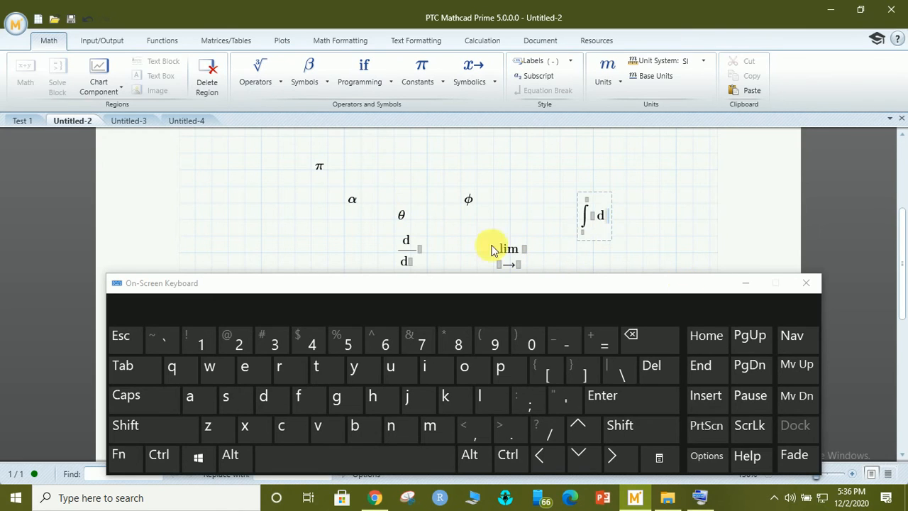
Switch to the Untitled-3 worksheet and enter the expression 20 + 3² in a new region
click(122, 121)
click(318, 228)
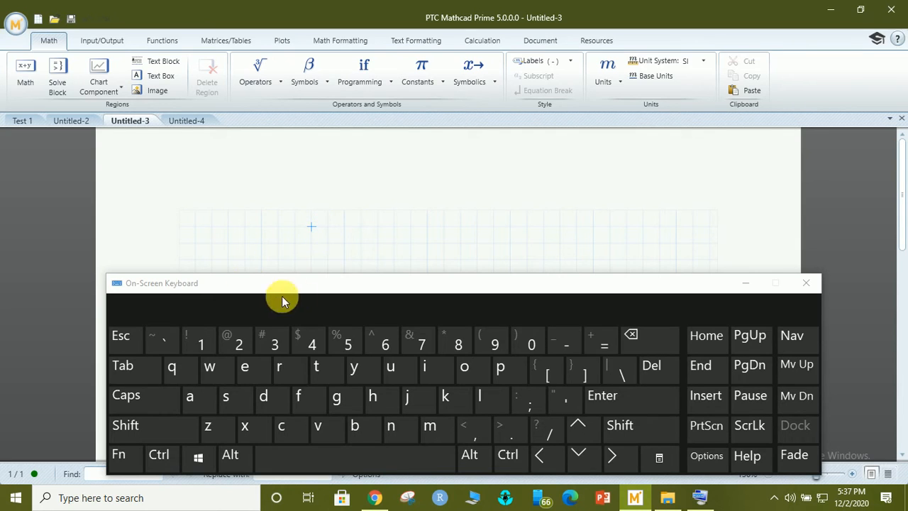
click(345, 257)
text(20)
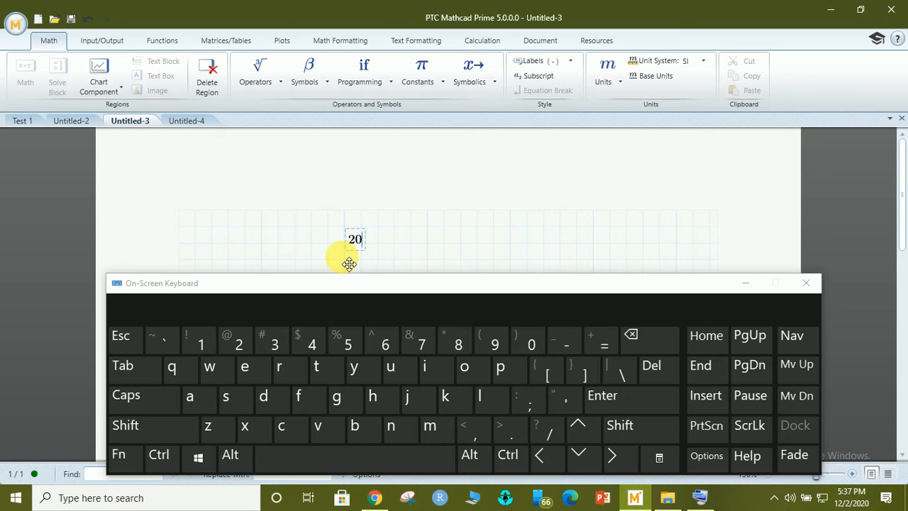
text(+3)
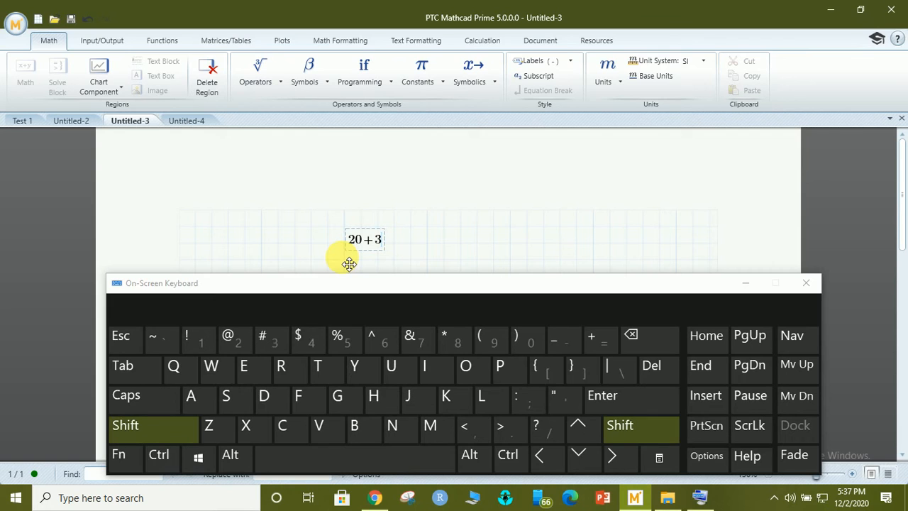
text(%)
key(BackSpace)
text(^)
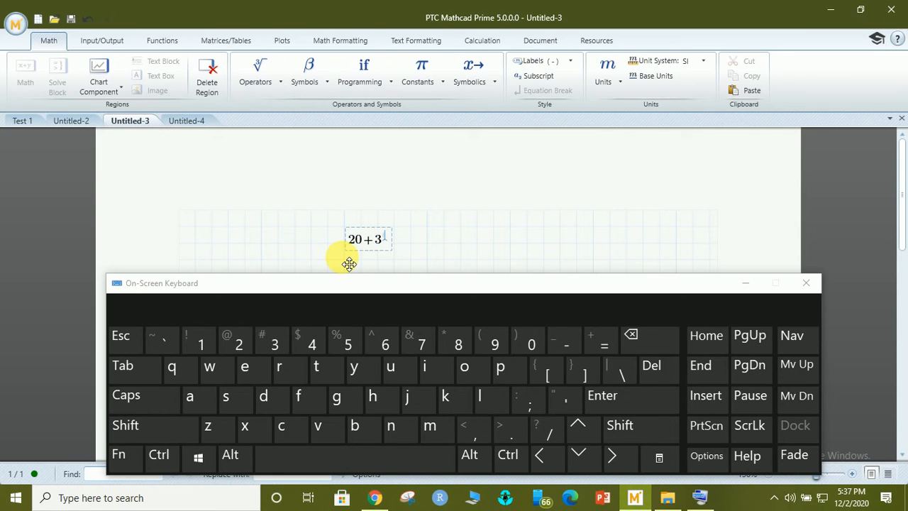
text(2)
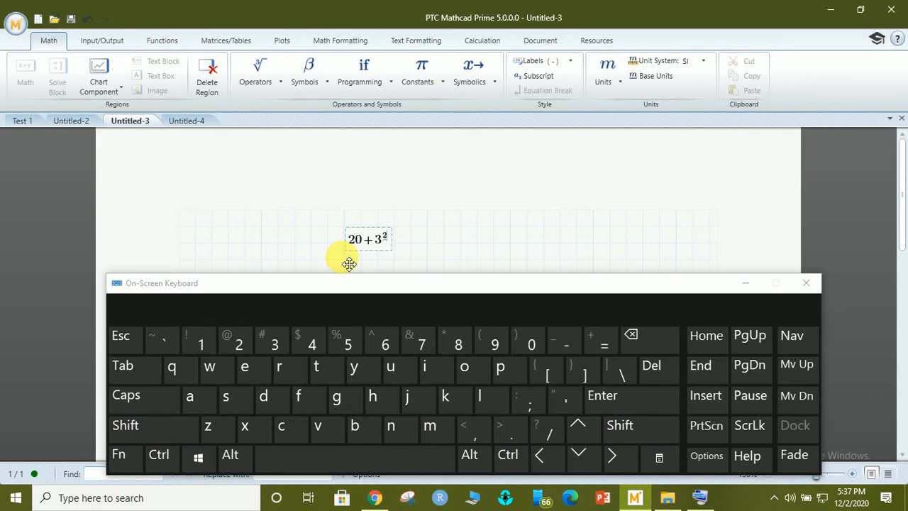
Enclose the whole expression 20 + 3² in parentheses
click(385, 245)
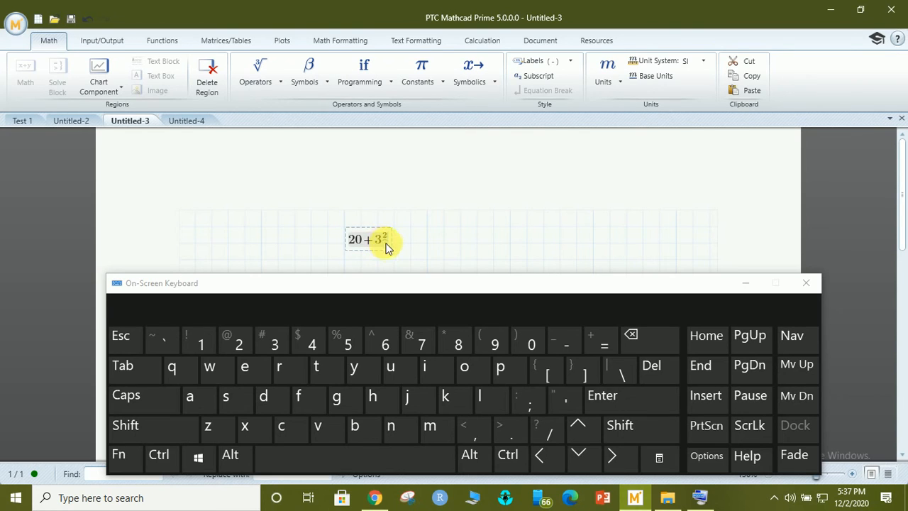
key(shift)
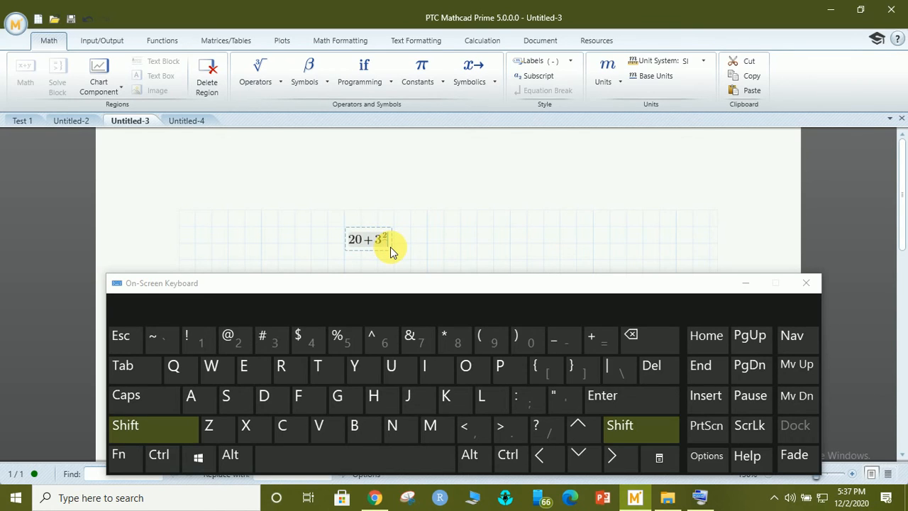
text(()
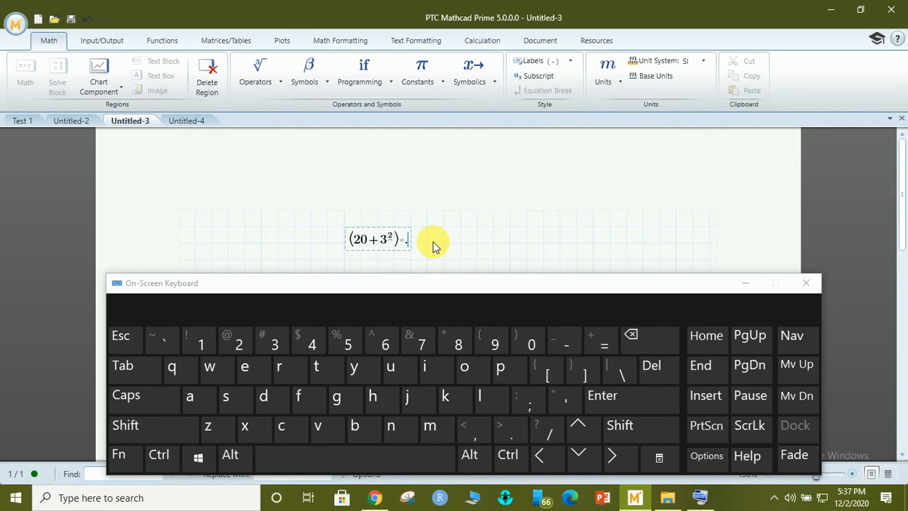
Try to evaluate the parenthesised expression multiplied by a stray period, and remove the period and the evaluation
text(=)
key(BackSpace)
key(BackSpace)
key(BackSpace)
text(=)
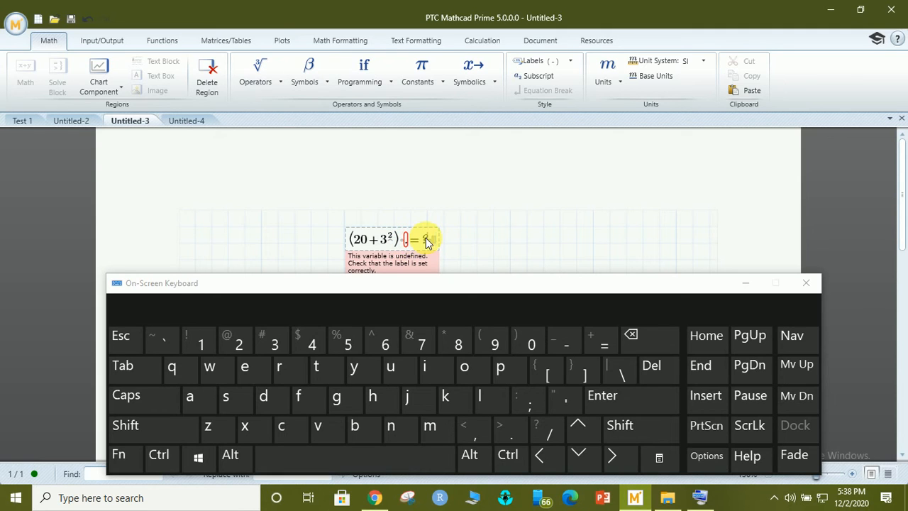
key(BackSpace)
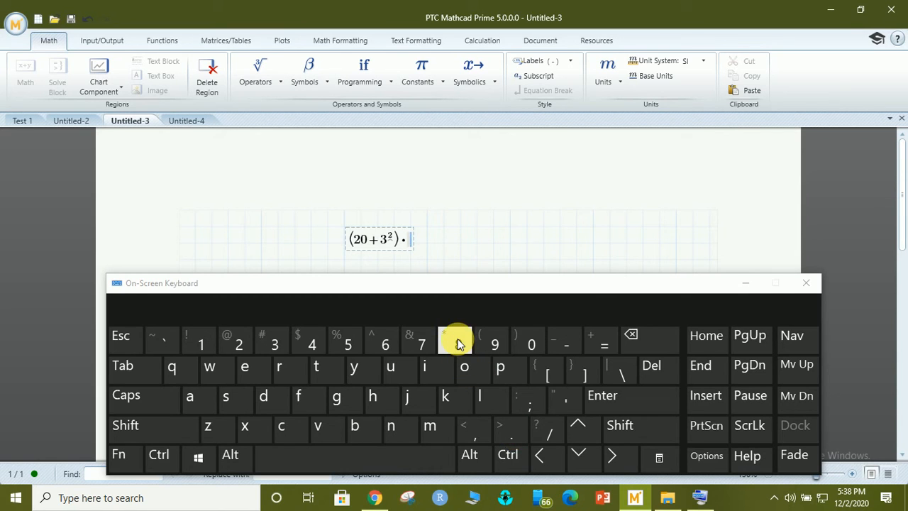
Multiply (20 + 3²) by sin(30) and evaluate the expression
click(142, 427)
click(466, 344)
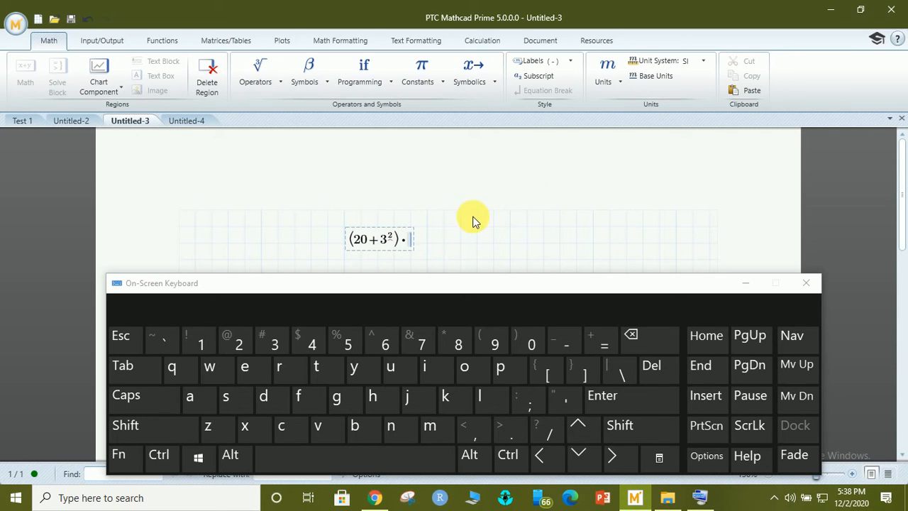
text(sin(30))
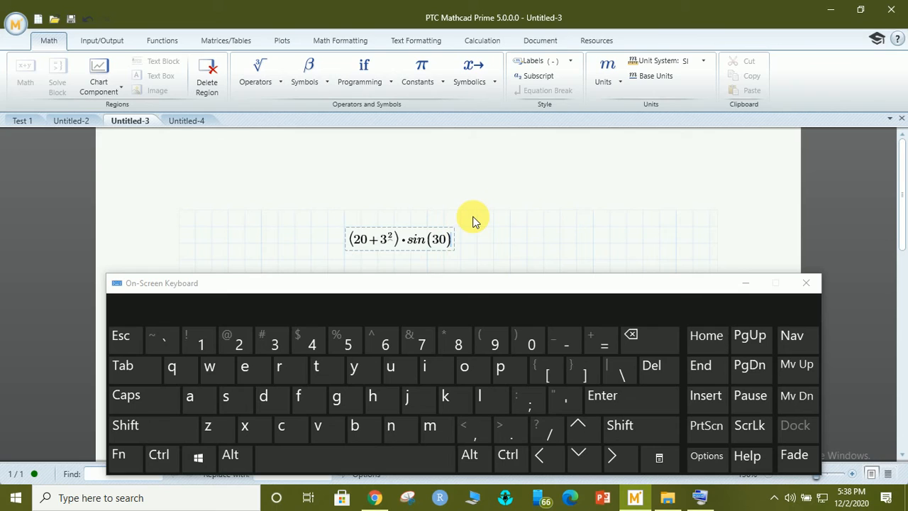
text(=−28.653)
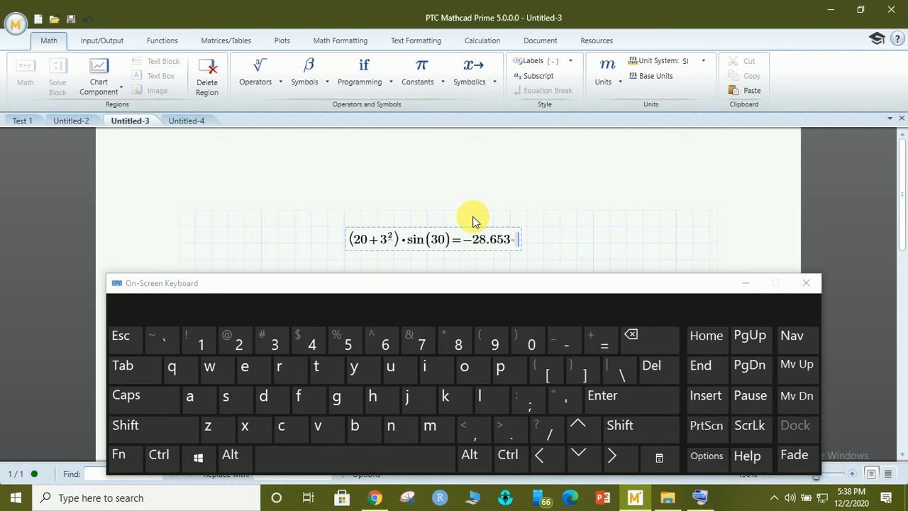
Enter 10⁵ in a new region beside the evaluated (20 + 3²)·sin(30) expression
click(575, 246)
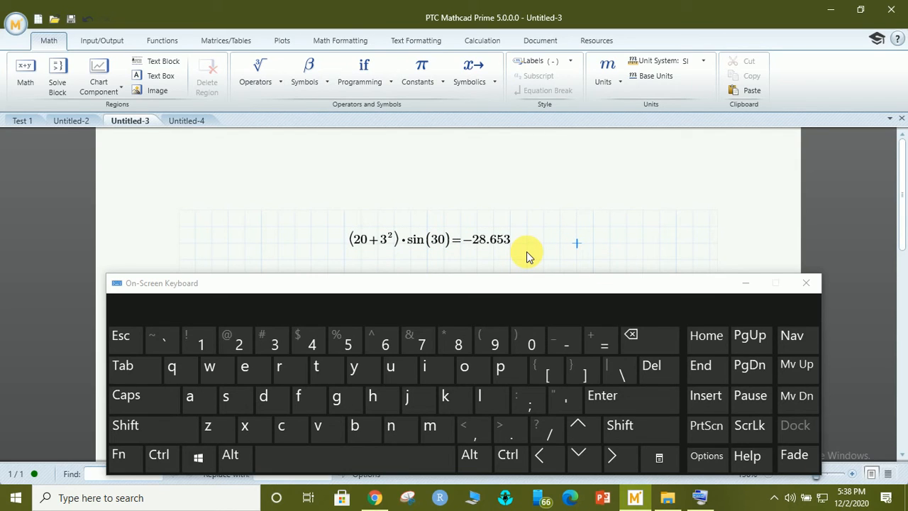
text(10)
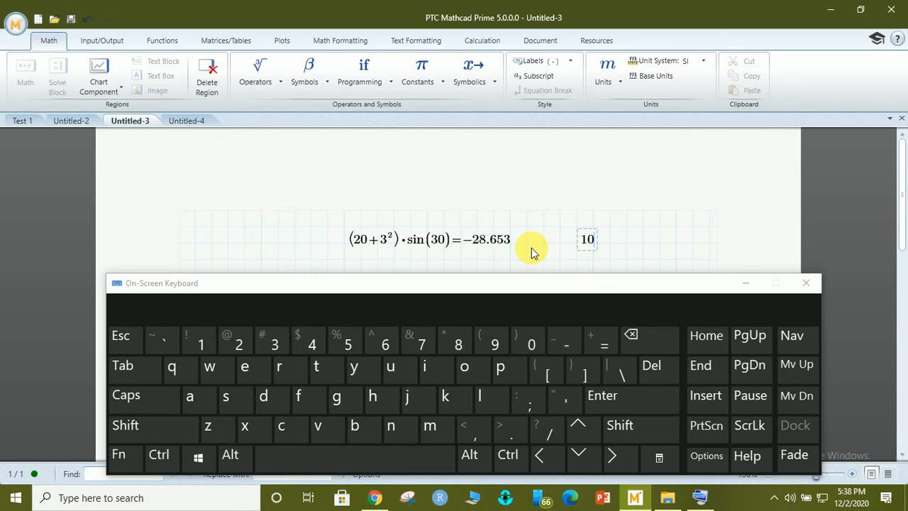
key(shift+6)
text(5)
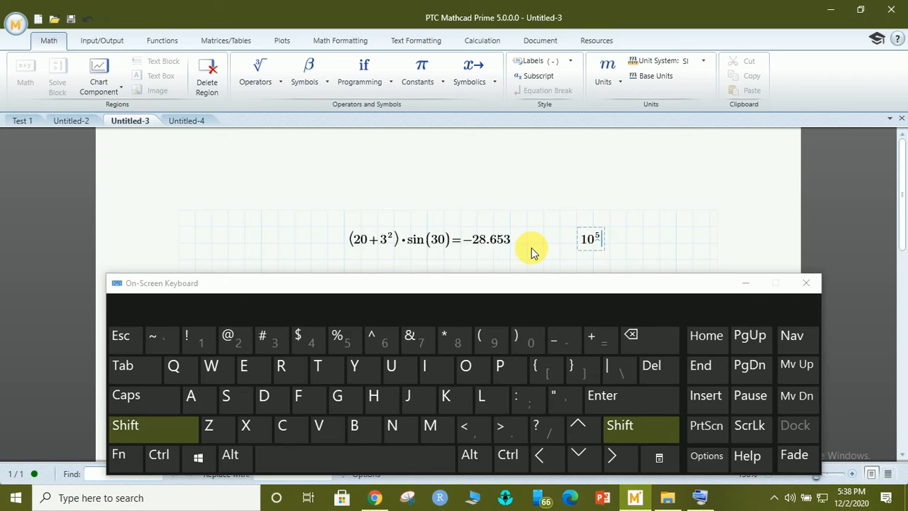
text(*()
key(BackSpace)
key(BackSpace)
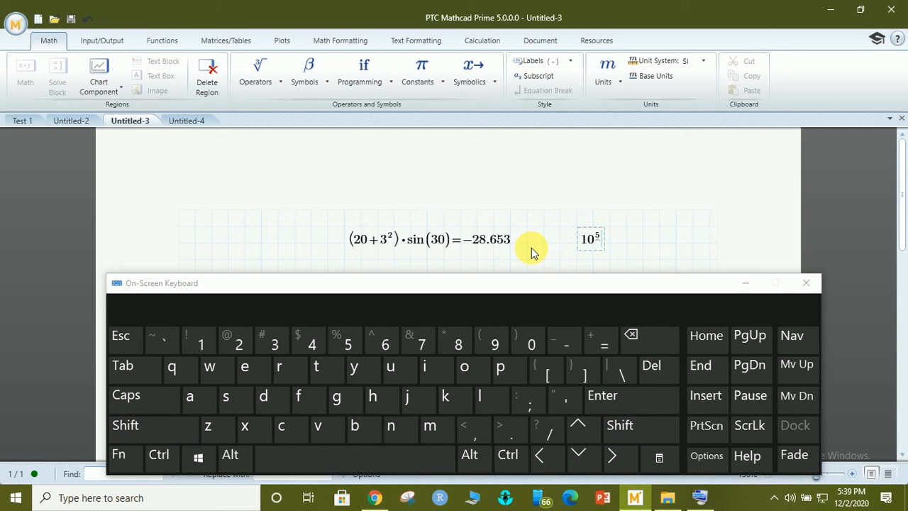
Enclose the whole power 10⁵ in parentheses and place the cursor after the closing parenthesis
key(Left)
key(Left)
key(Left)
key(Left)
key(shift+Right)
key(shift+9)
key(Right)
key(Right)
key(Right)
key(Right)
key(Right)
key(Right)
key(Right)
key(shift)
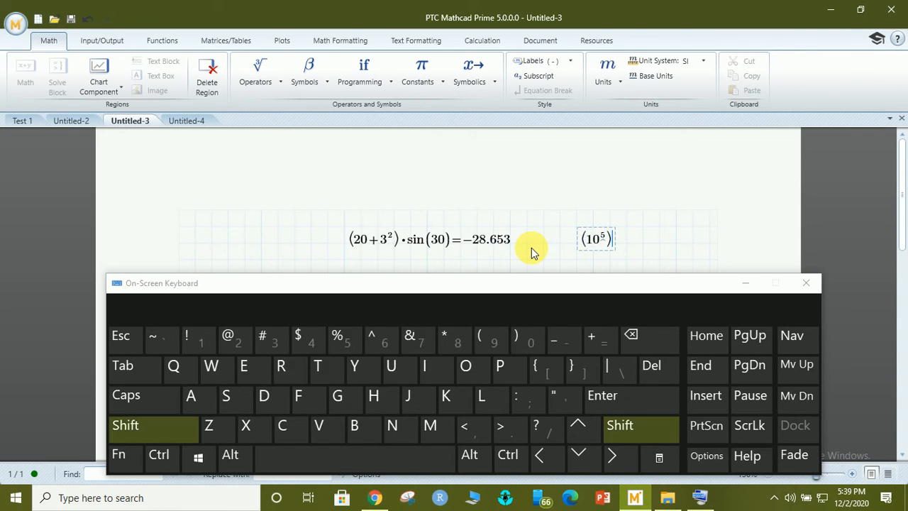
Raise the parenthesised (10⁵) to the power 4
key(shift+6)
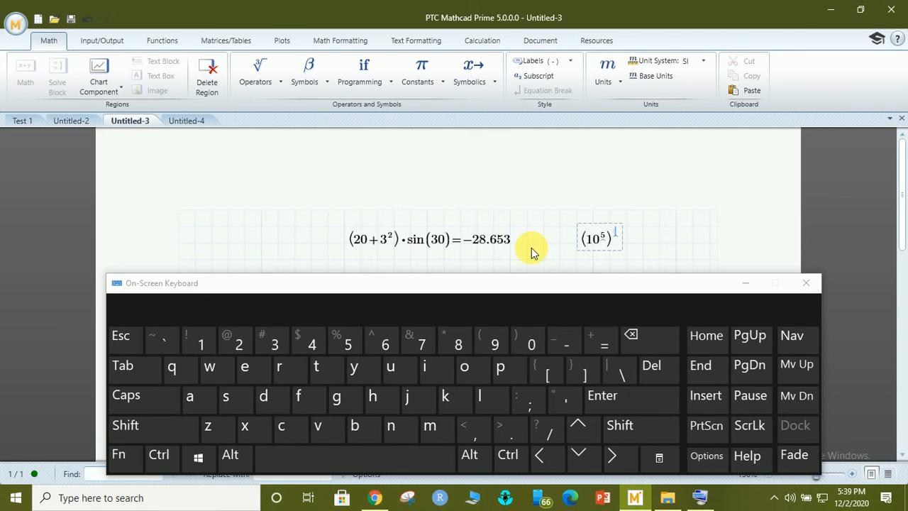
text(4)
key(Right)
Multiply (10⁵)⁴ by sin(e²) and evaluate the expression
text(*)
text(sin)
text(()
text(e)
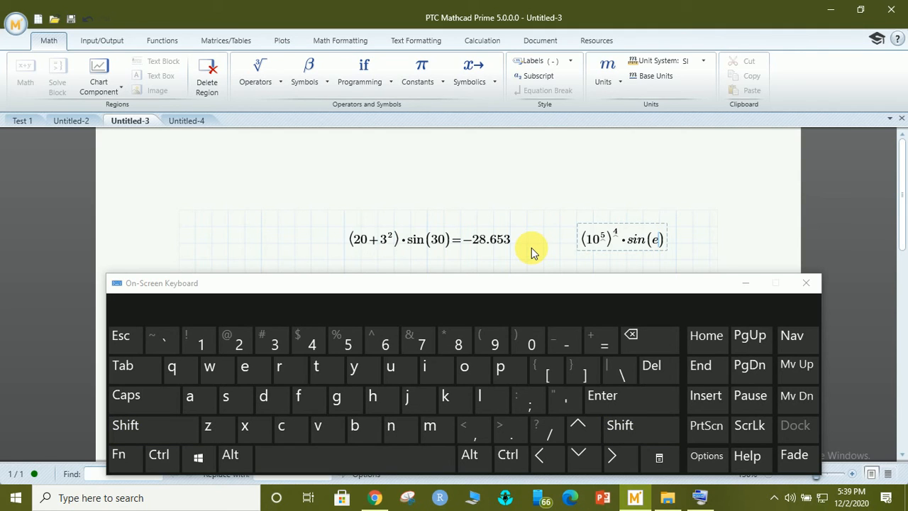
text(^2)
key(Right)
text(+)
key(BackSpace)
key(Right)
text(=)
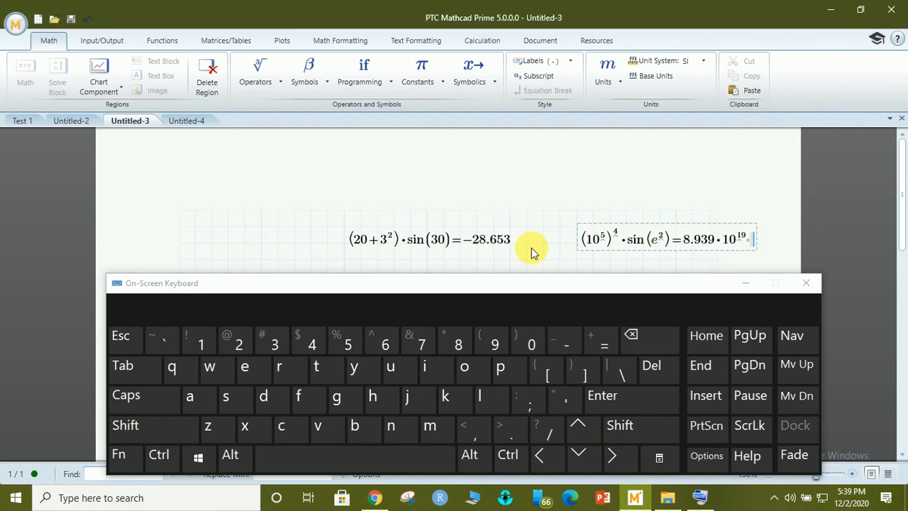
click(281, 246)
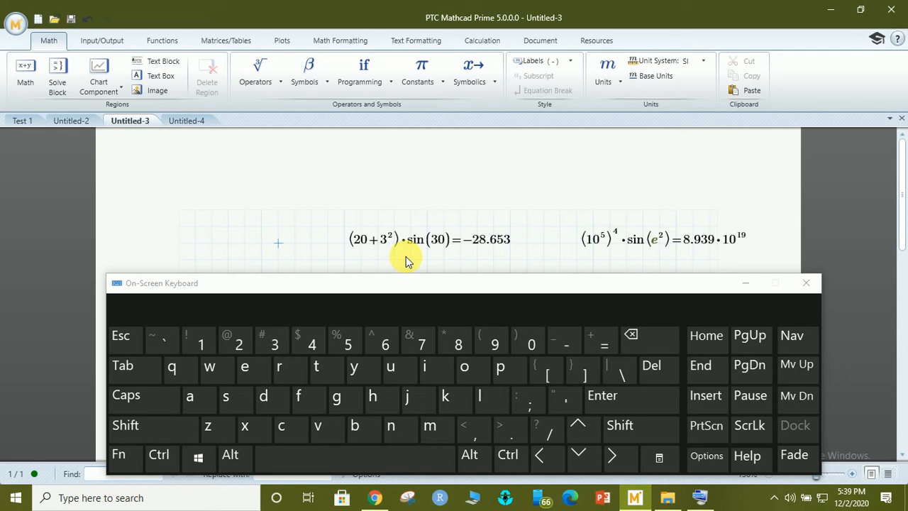
Enter 20 + 5² in a new region on an empty area further down the worksheet and enclose it in parentheses
click(329, 261)
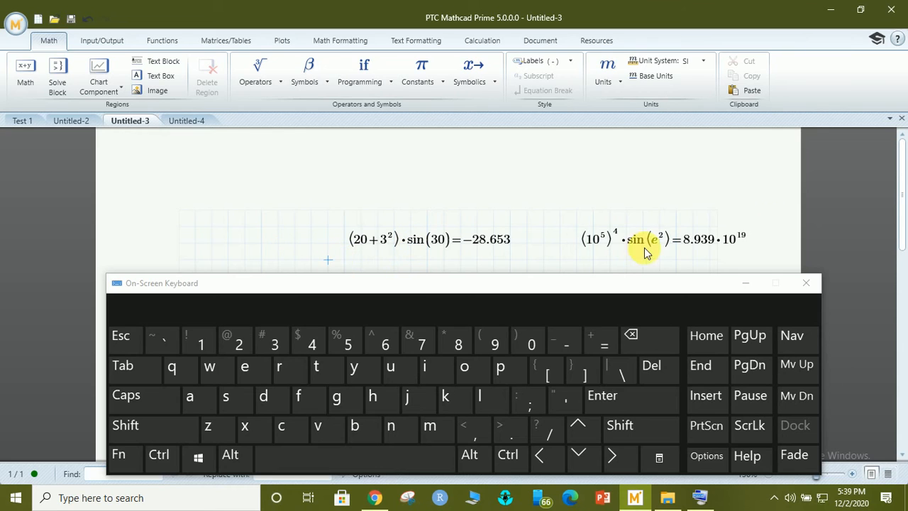
drag(898, 193, 906, 237)
click(329, 171)
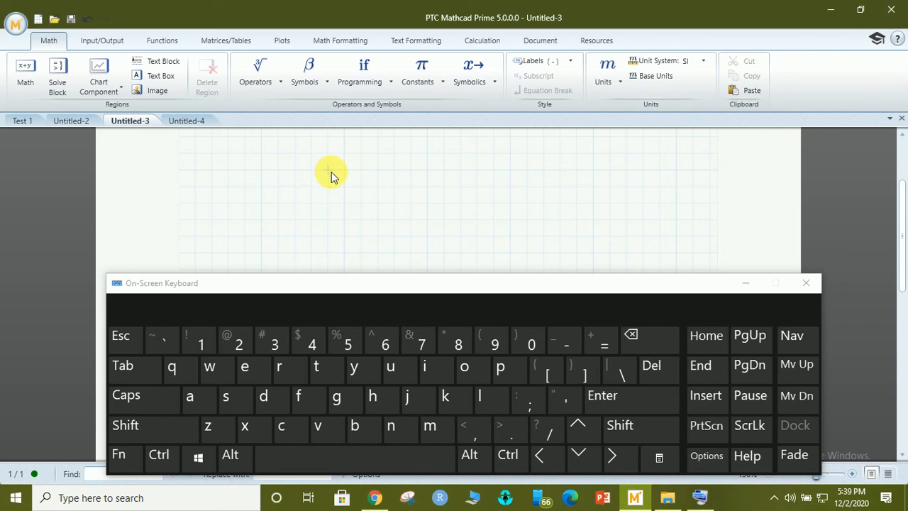
text(20)
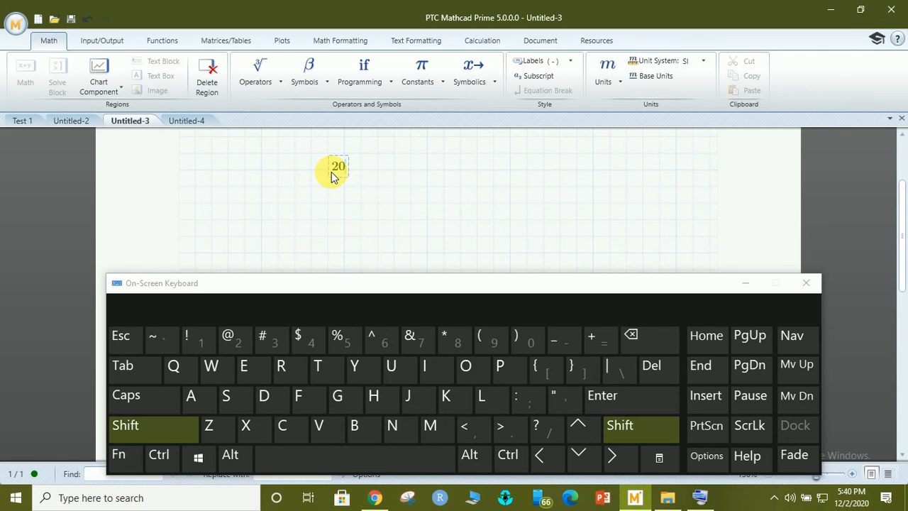
text(+5^2)
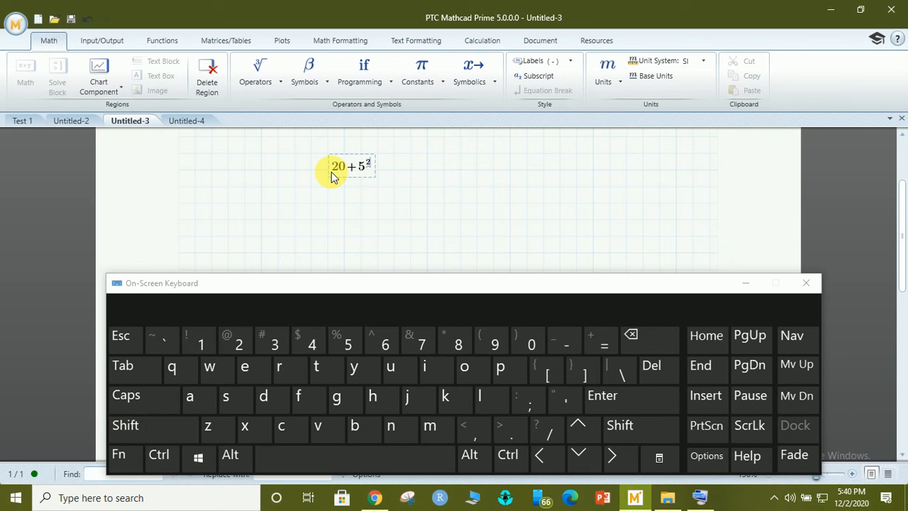
key(shift)
key(space)
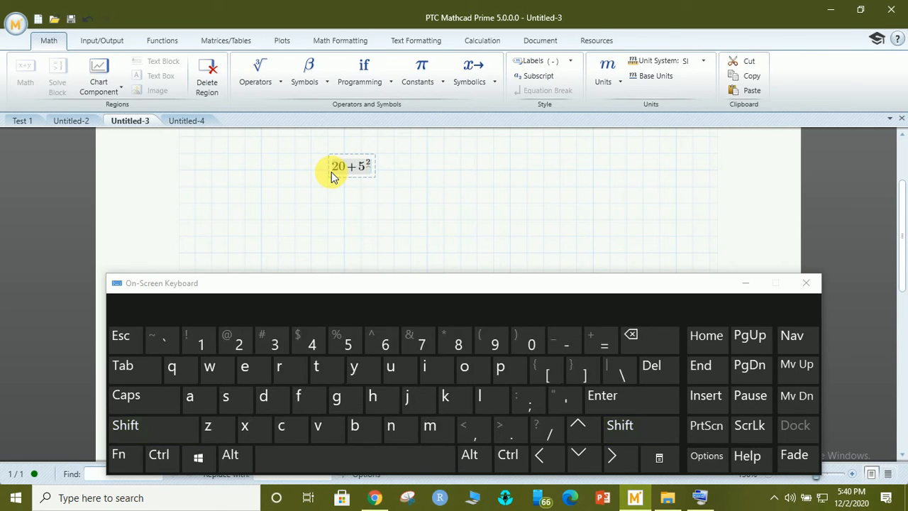
text(()
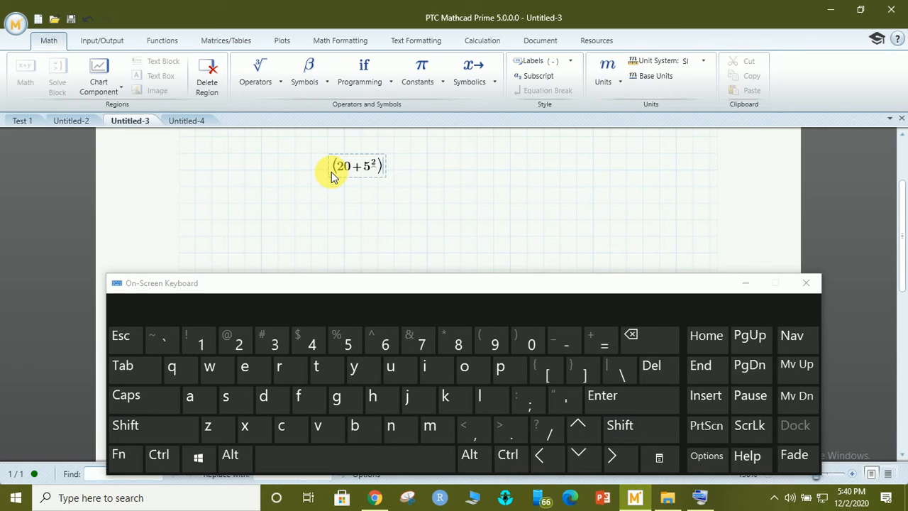
Append .cos(π) to the parenthesised (20 + 5²), using the Greek letter π, and try to evaluate the expression
text(*cos)
key(shift)
text(()
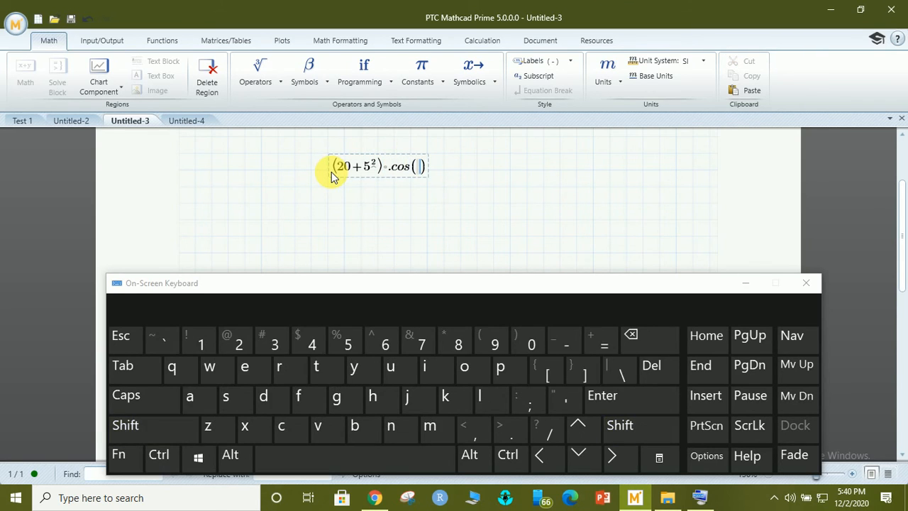
text(p)
key(ctrl)
key(ctrl+g)
text(=)
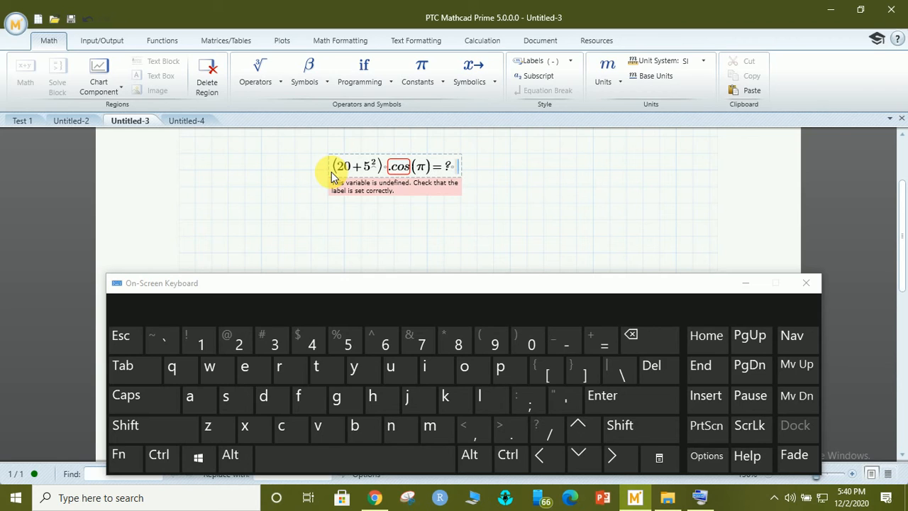
Replace the stray period before cos with a multiplication operator and recalculate the expression
click(394, 169)
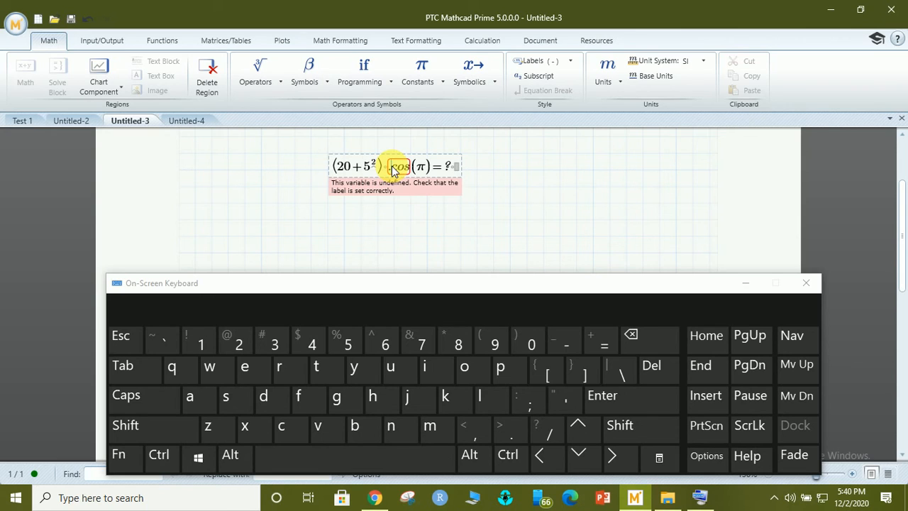
click(397, 180)
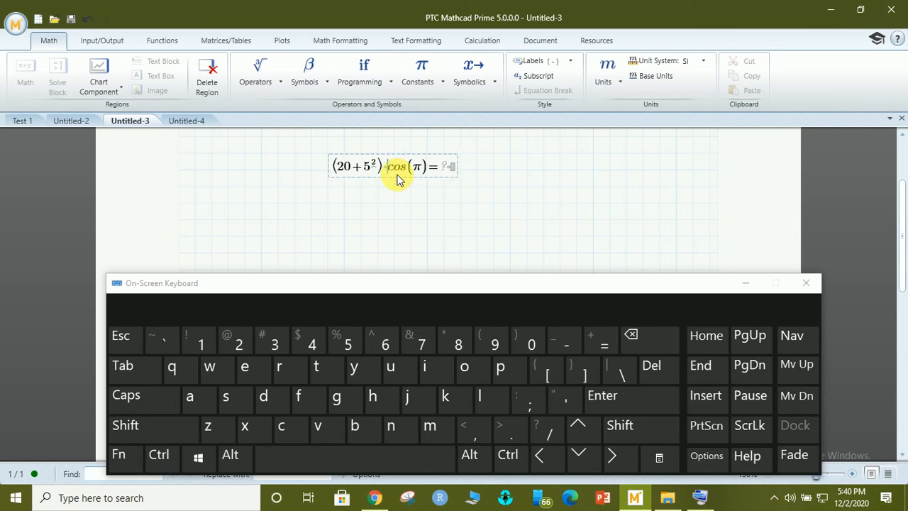
text(*)
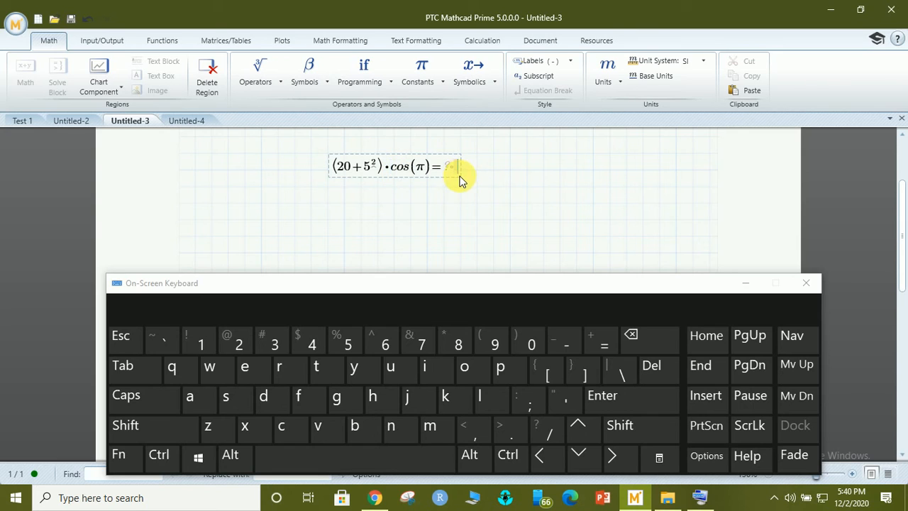
click(442, 188)
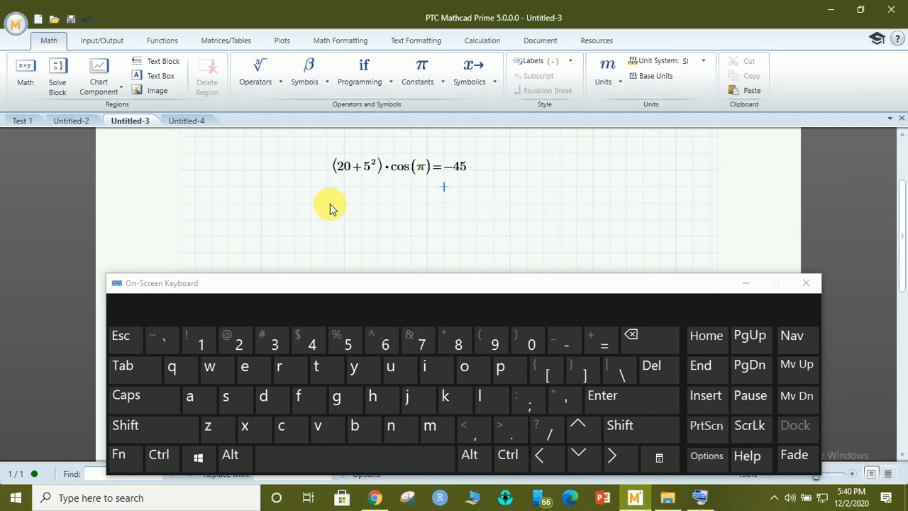
Replace the plus operator between 20 and 5² with the root operator, making a 20th root of 5², and recalculate
click(358, 168)
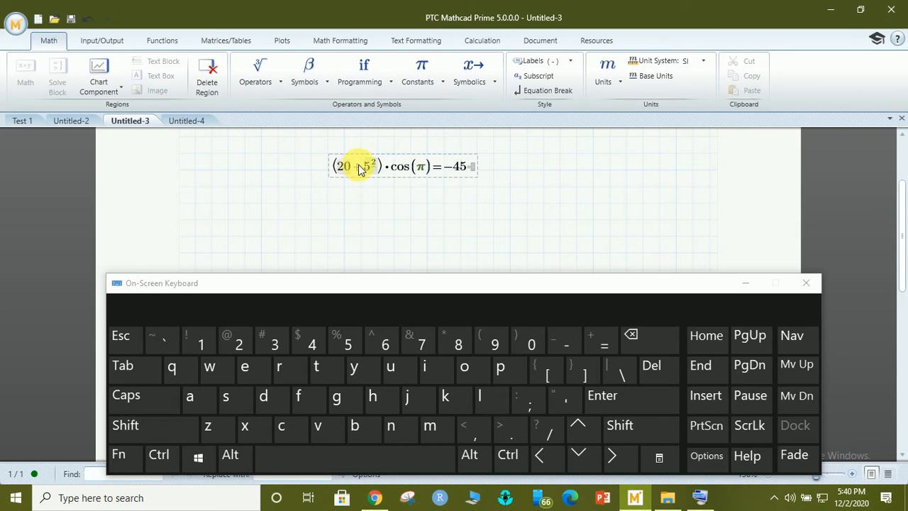
click(352, 165)
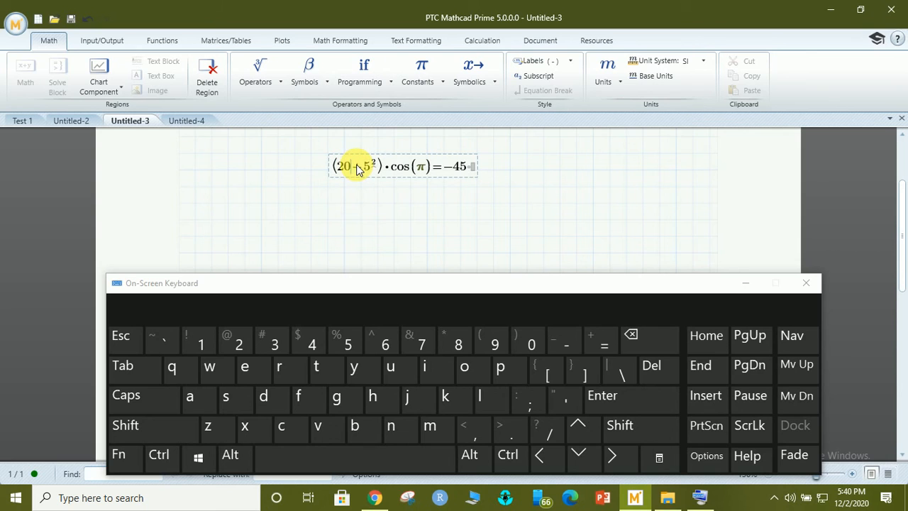
click(354, 209)
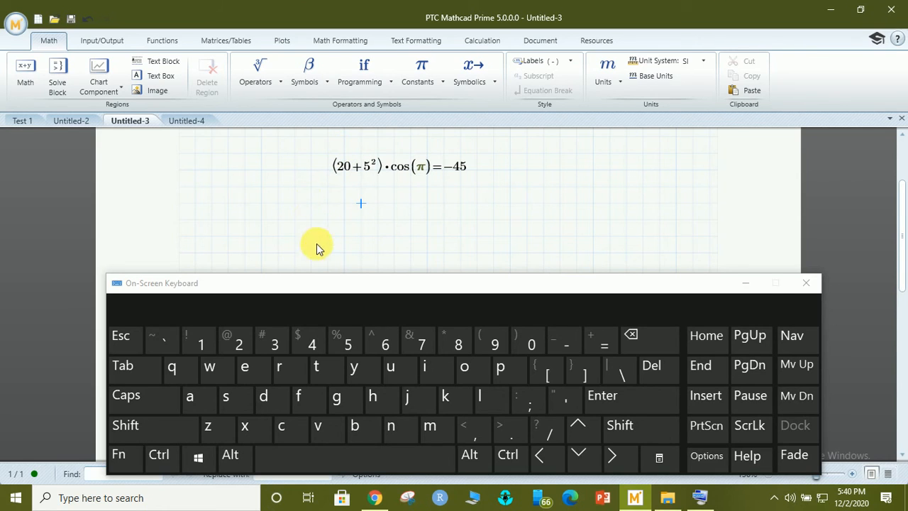
click(368, 169)
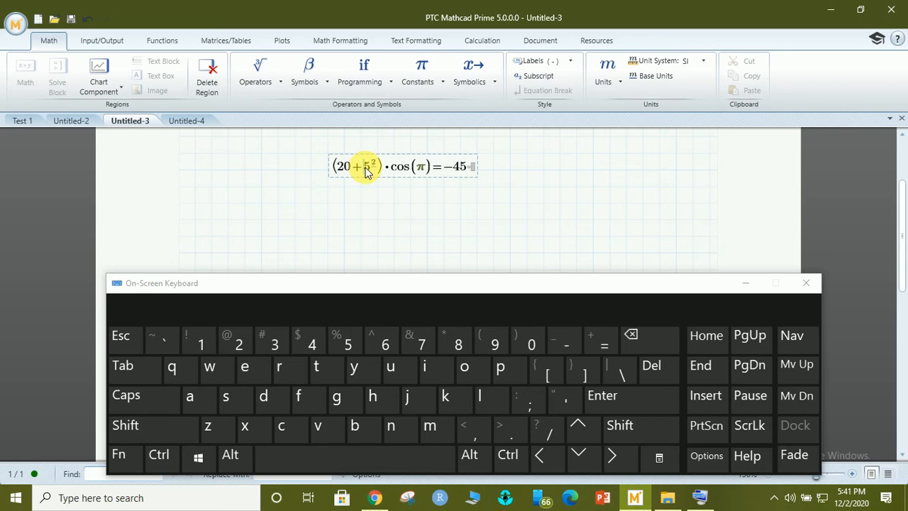
click(362, 171)
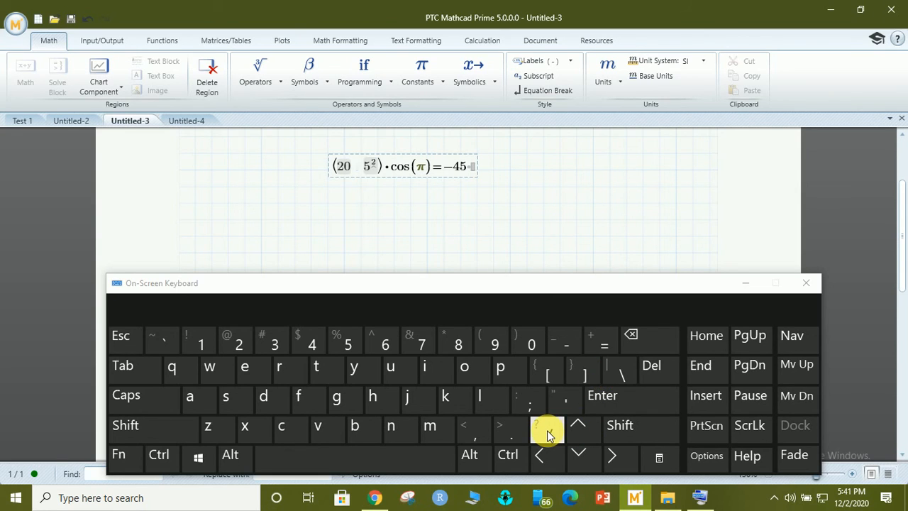
click(620, 369)
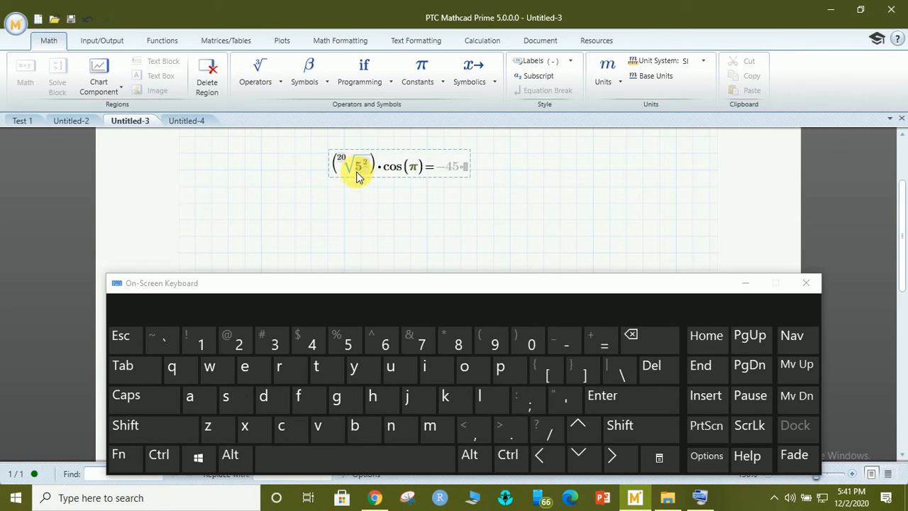
click(360, 220)
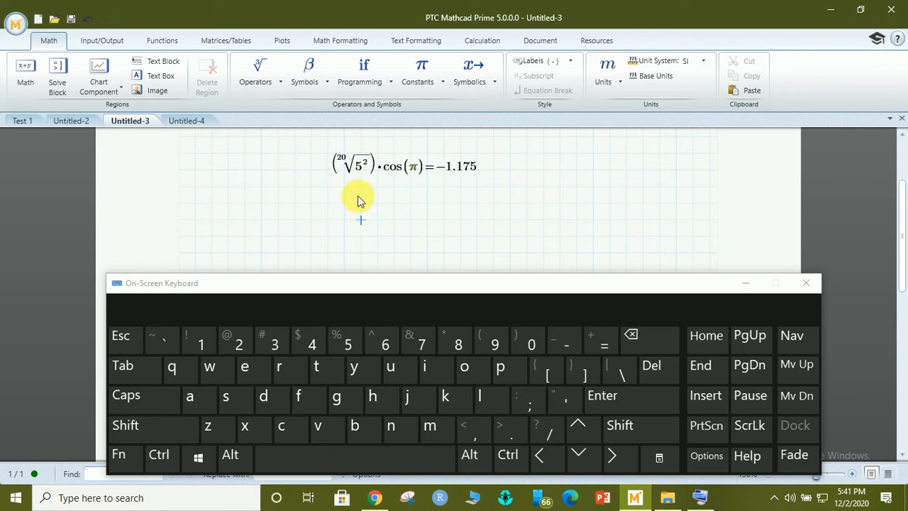
Insert a root operator in a new region below the cos(π) expression, with index 20 and radicand 5²
click(274, 82)
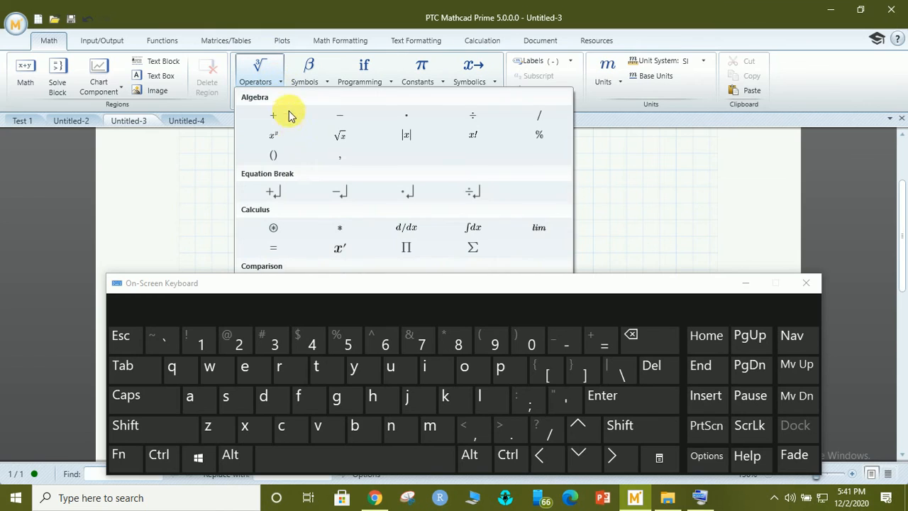
click(341, 136)
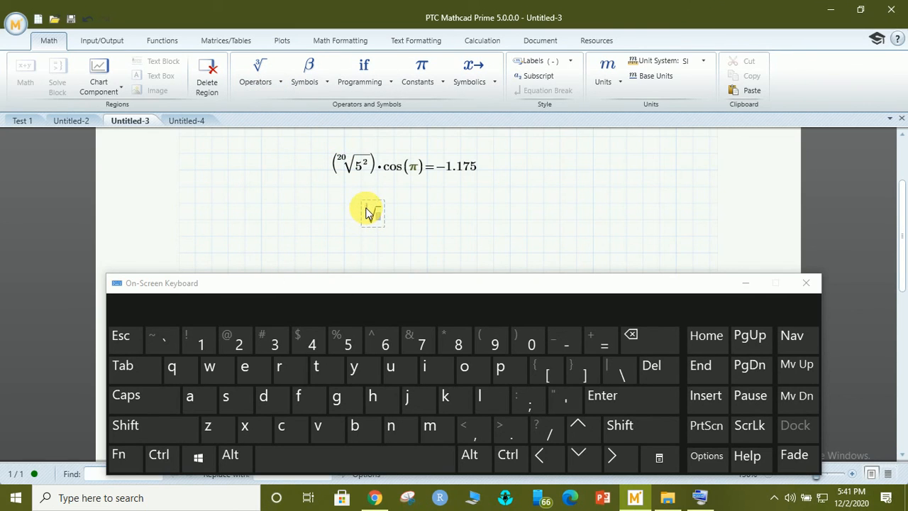
text(20)
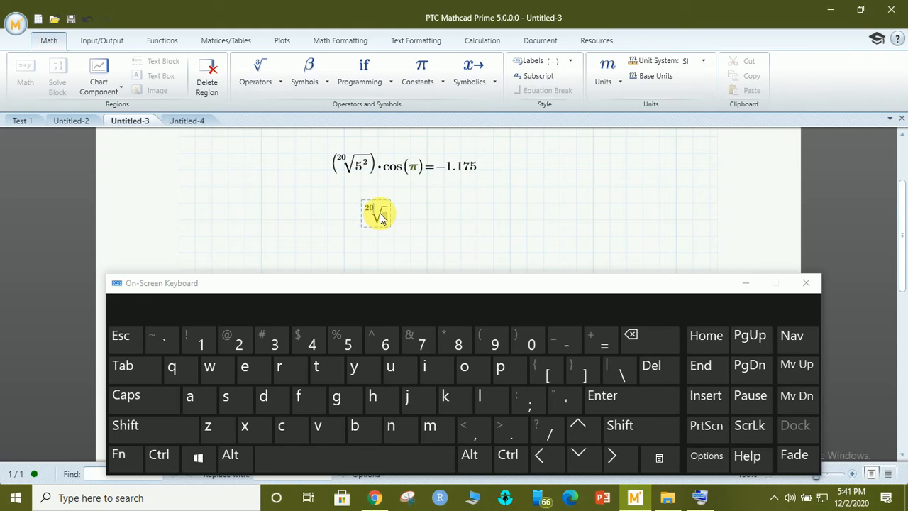
click(381, 218)
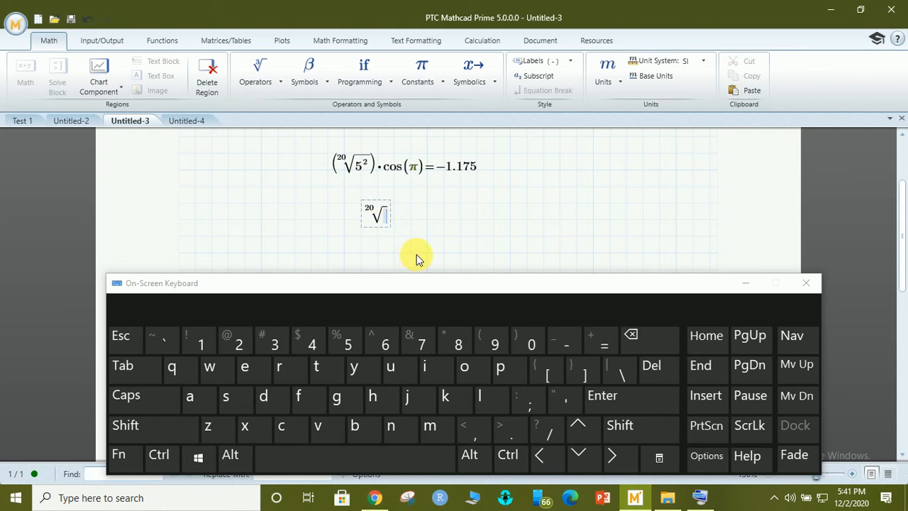
text(5)
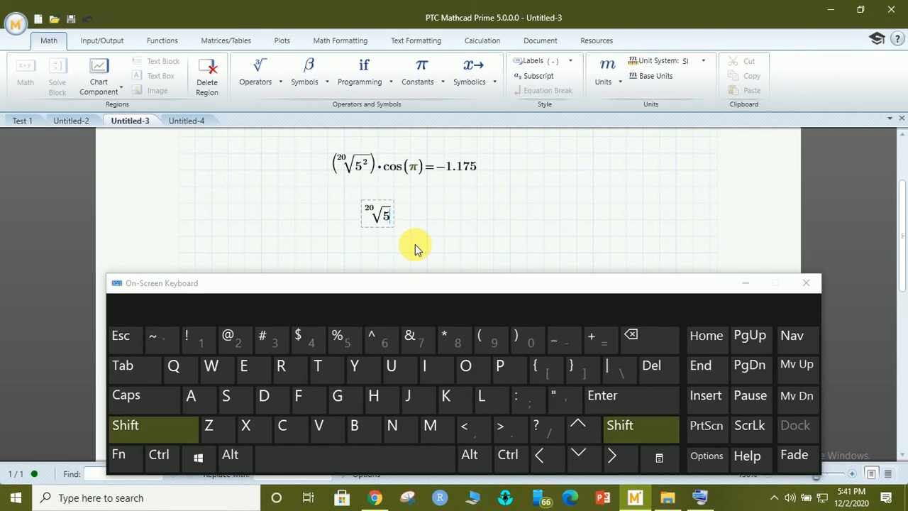
text(^2)
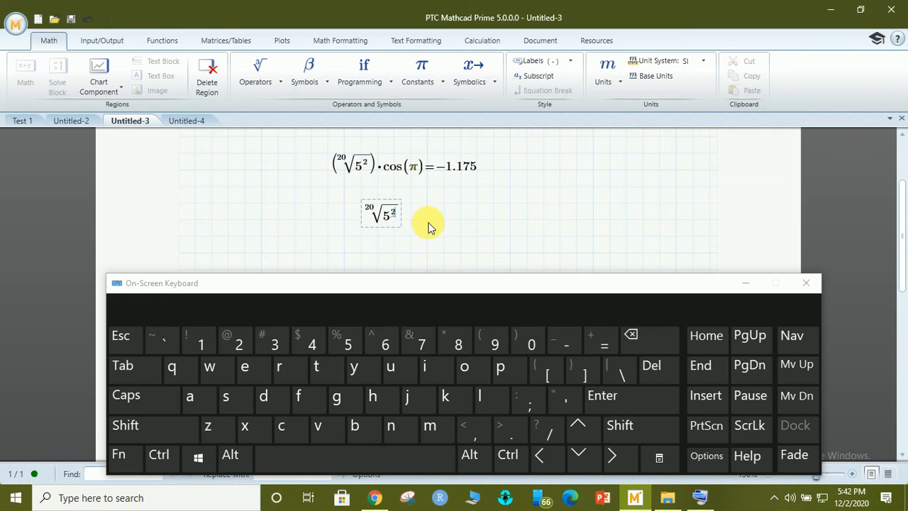
Delete the standalone 20th root of 5² from the region below the cos(π) expression
key(BackSpace)
key(BackSpace)
key(BackSpace)
key(BackSpace)
key(BackSpace)
key(BackSpace)
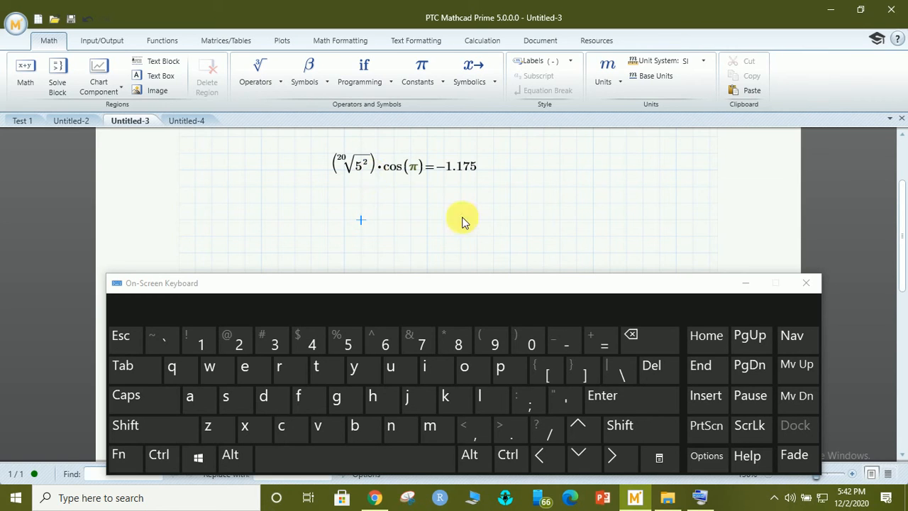
Remove the parentheses around the 20th root of 5² in the product with cos(π)
click(363, 165)
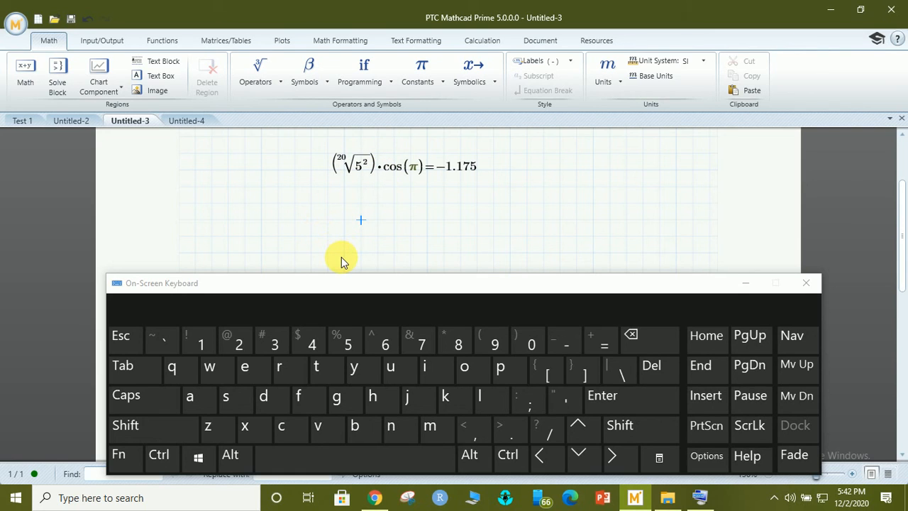
click(368, 169)
click(376, 172)
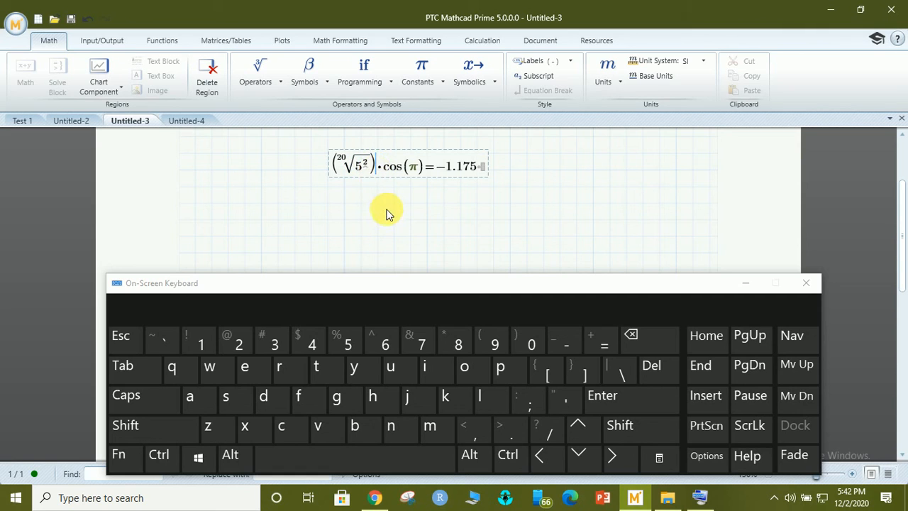
key(BackSpace)
click(359, 204)
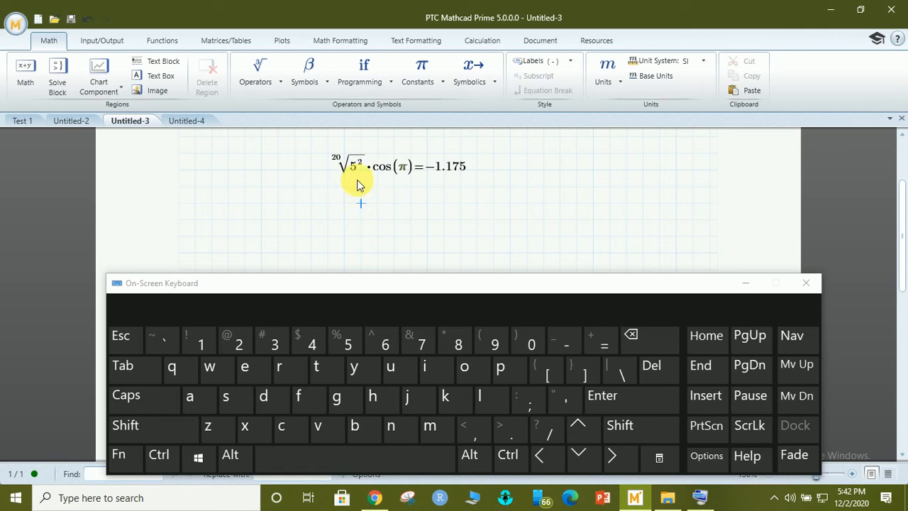
Wrap the cos(π) factor after the 20th root in a definite integral with a lower limit of 0
click(360, 169)
click(333, 168)
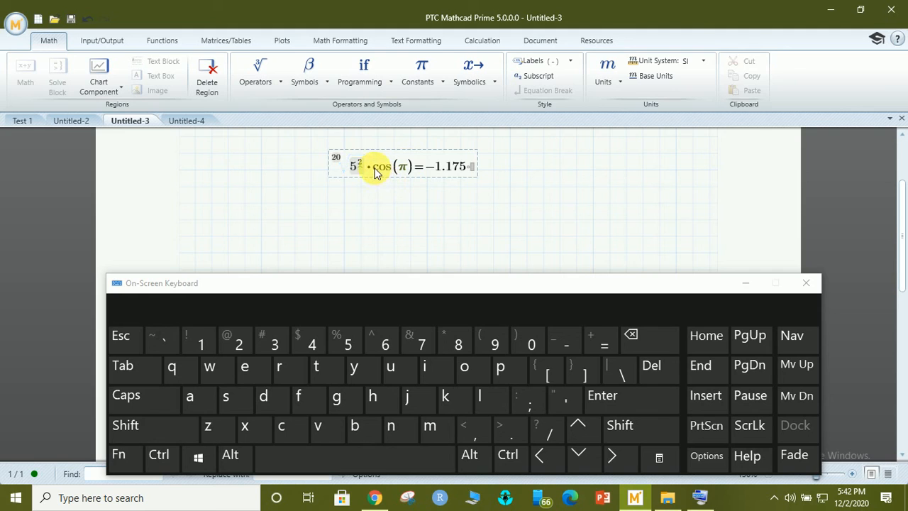
click(375, 171)
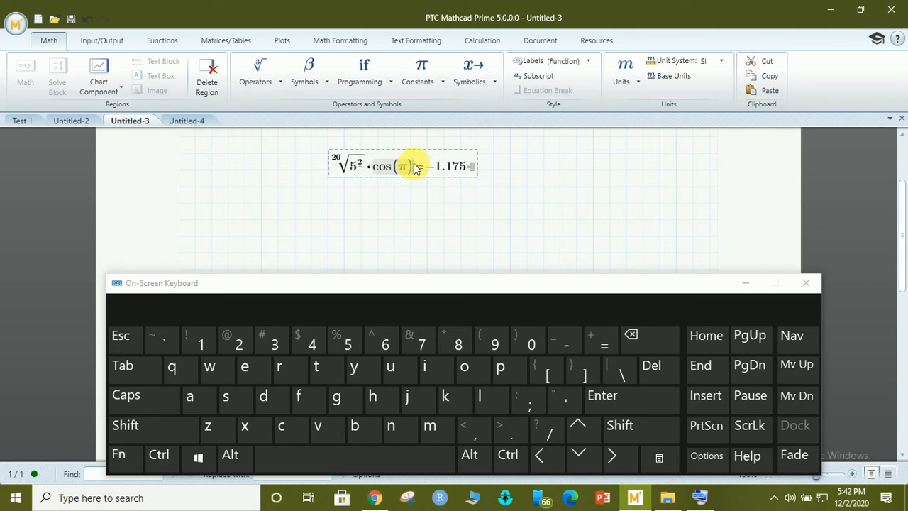
click(416, 168)
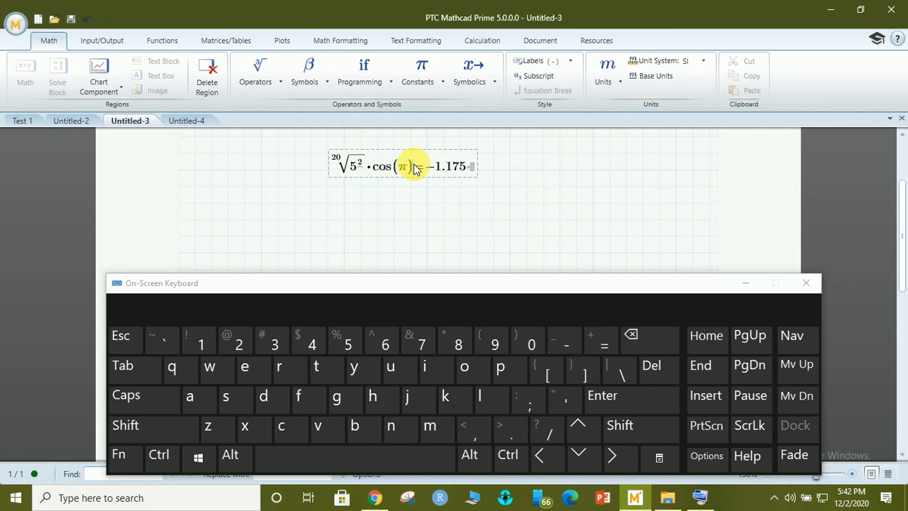
click(394, 168)
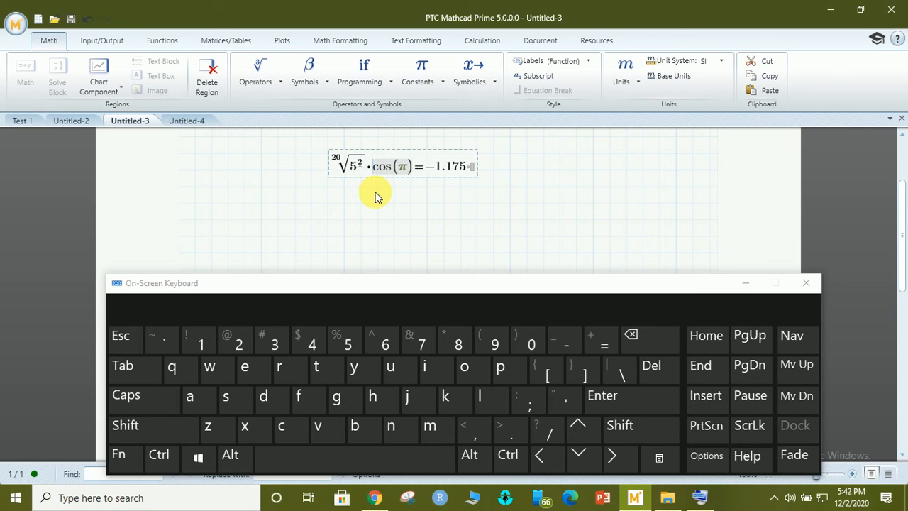
key(ctrl+shift)
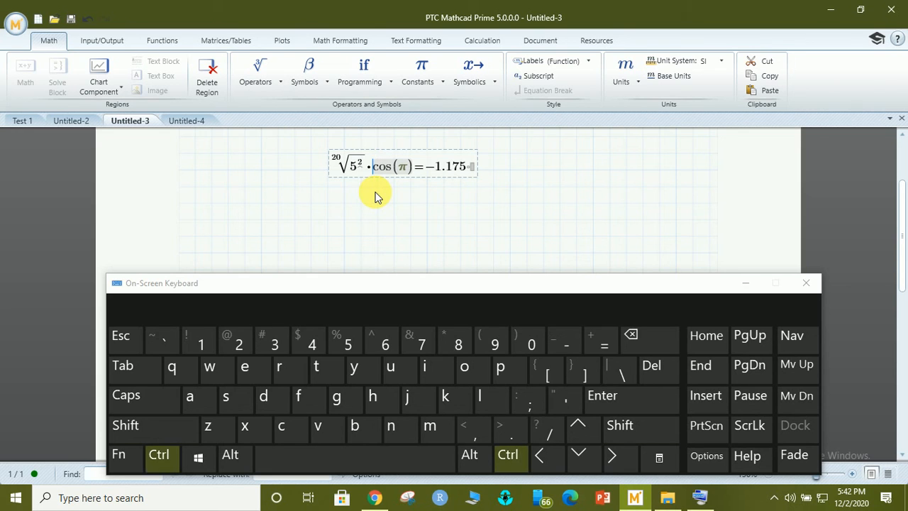
key(ctrl+shift+i)
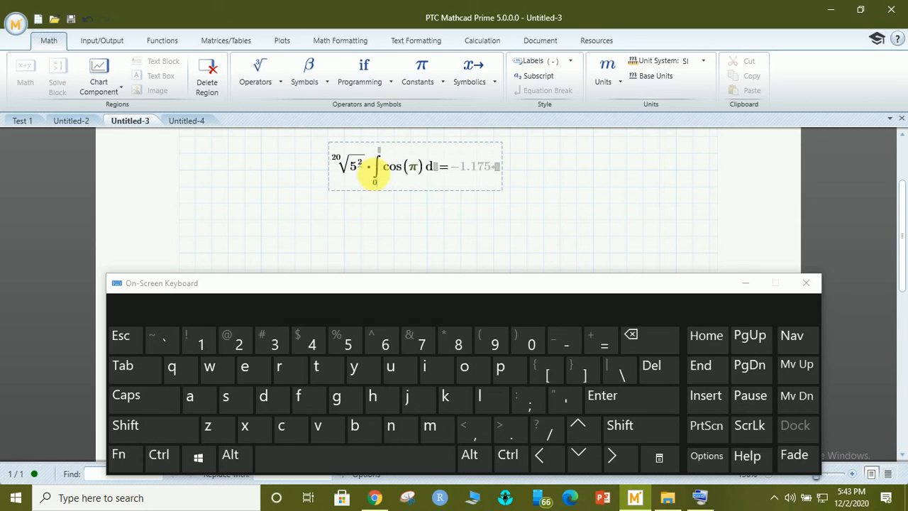
Set the integral's upper limit to 0.5·π, converting the letter p to the Greek letter
click(379, 149)
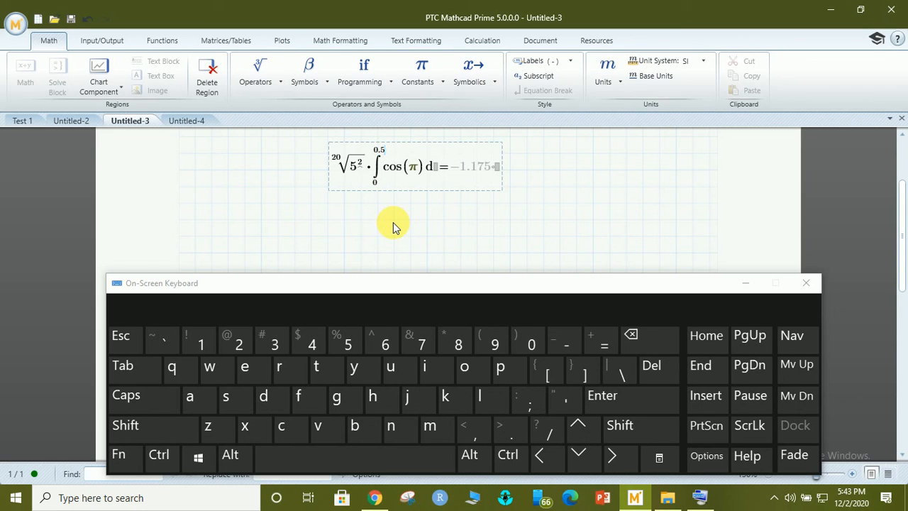
text(0.5*p)
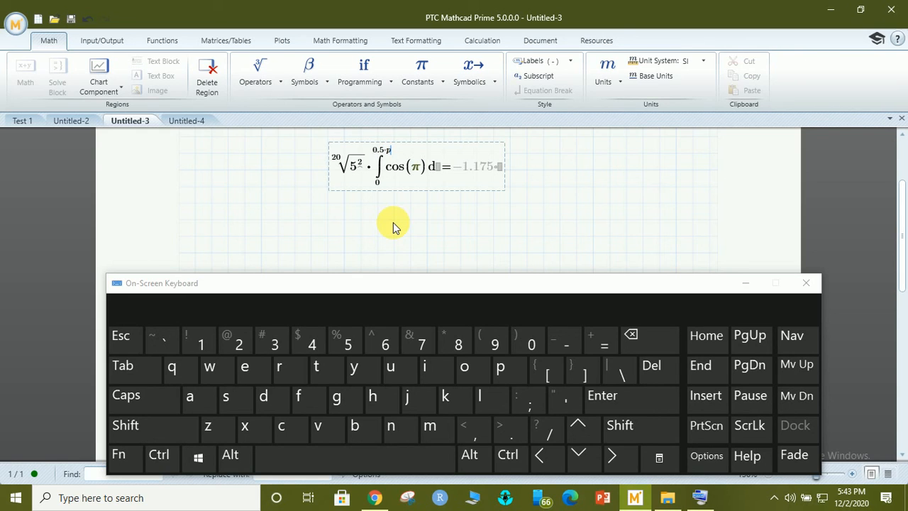
key(ctrl+g)
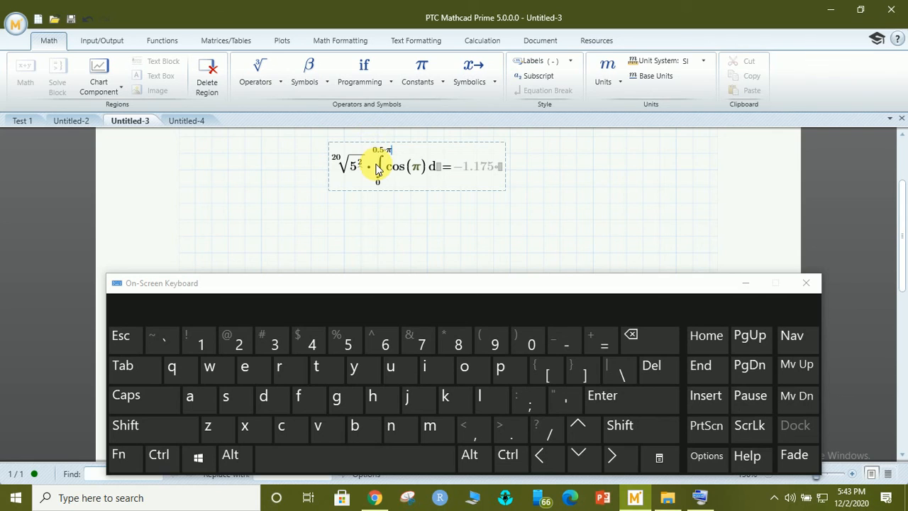
Replace the π inside the integral's cosine with the Greek letter α
click(829, 471)
click(829, 471)
click(830, 472)
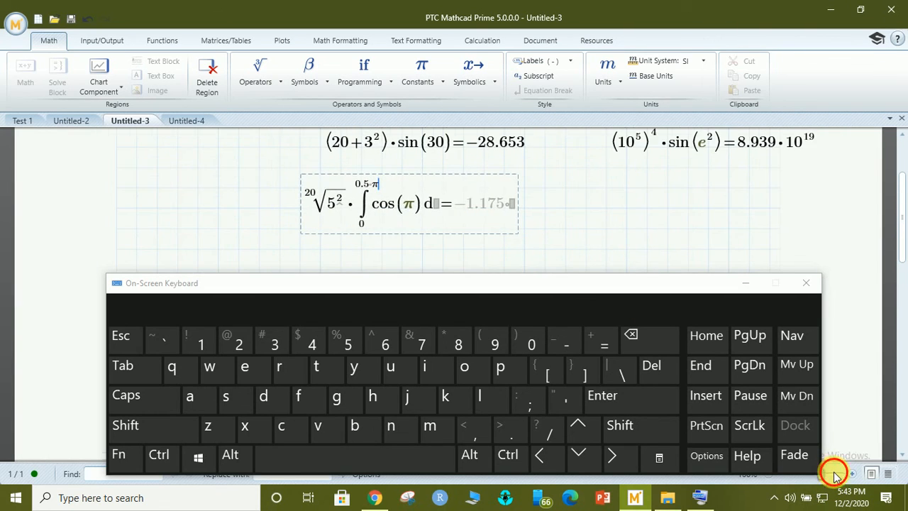
click(835, 476)
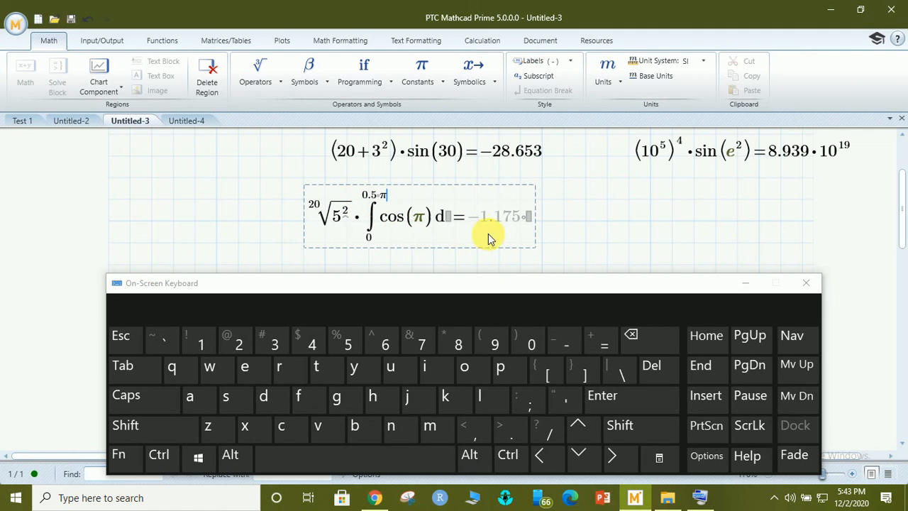
click(447, 217)
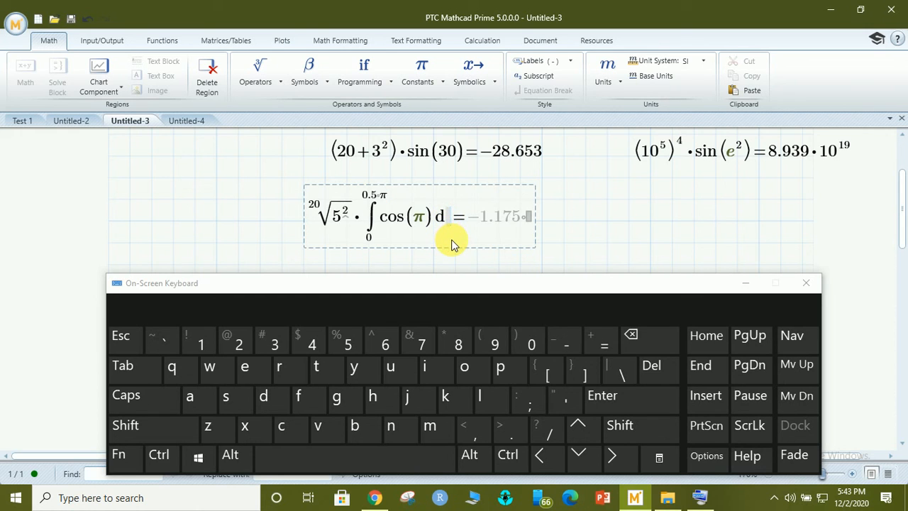
click(422, 218)
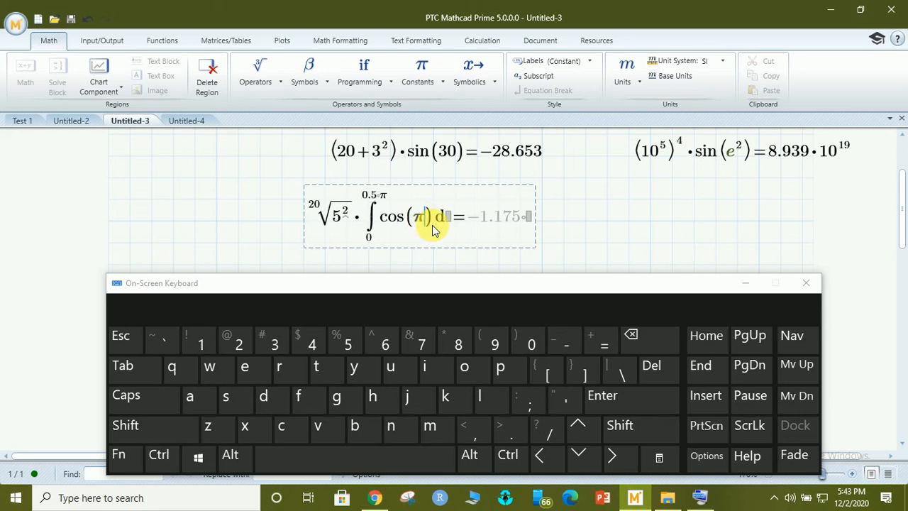
key(ctrl+x)
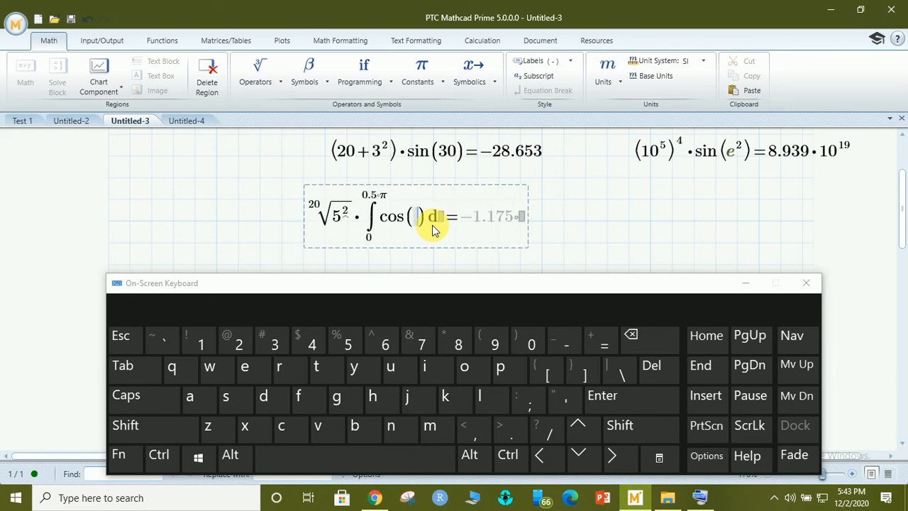
text(a)
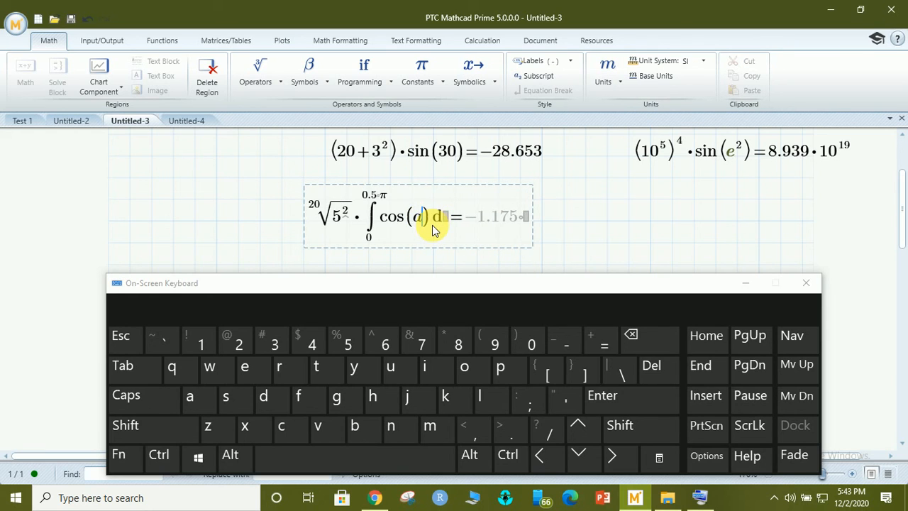
key(ctrl+g)
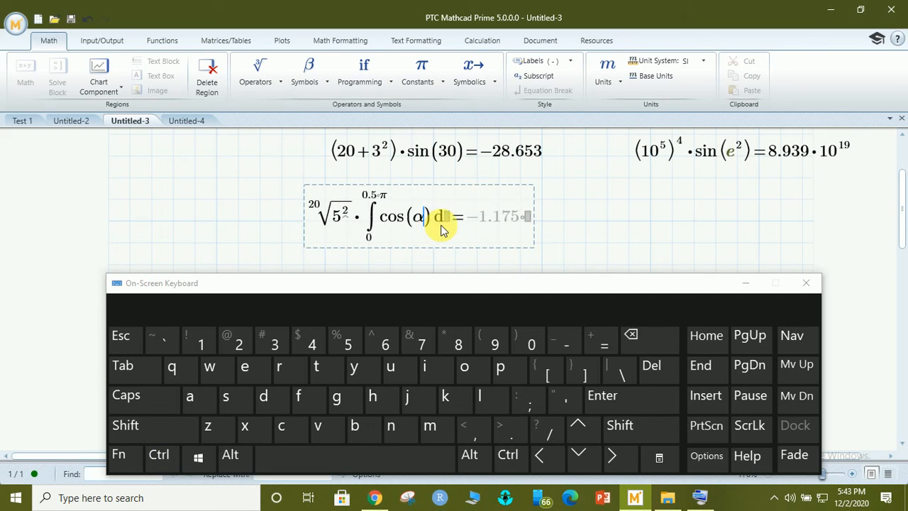
Enter α as the integration variable and recalculate the expression
click(443, 226)
text(a)
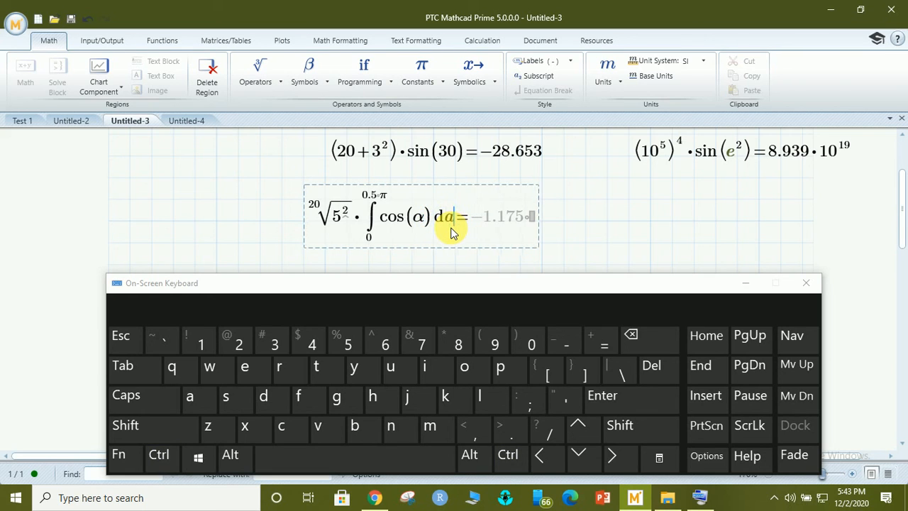
key(ctrl+g)
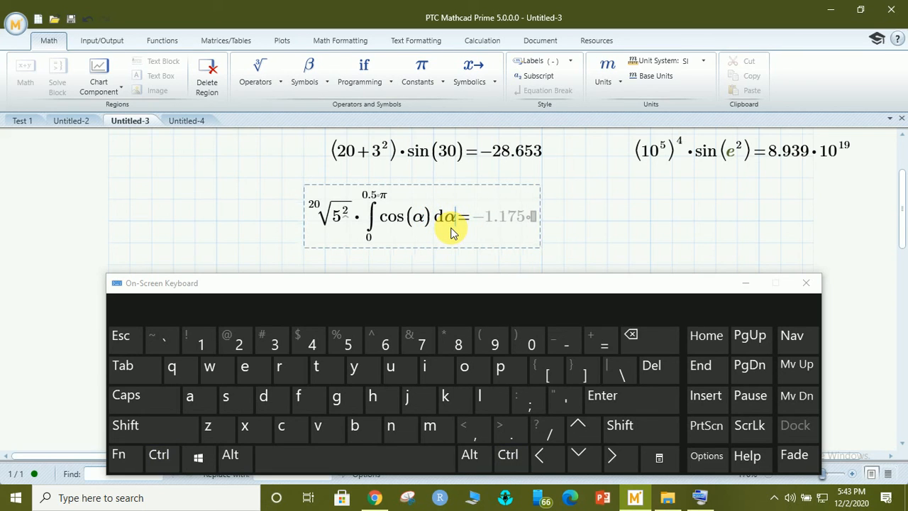
click(607, 247)
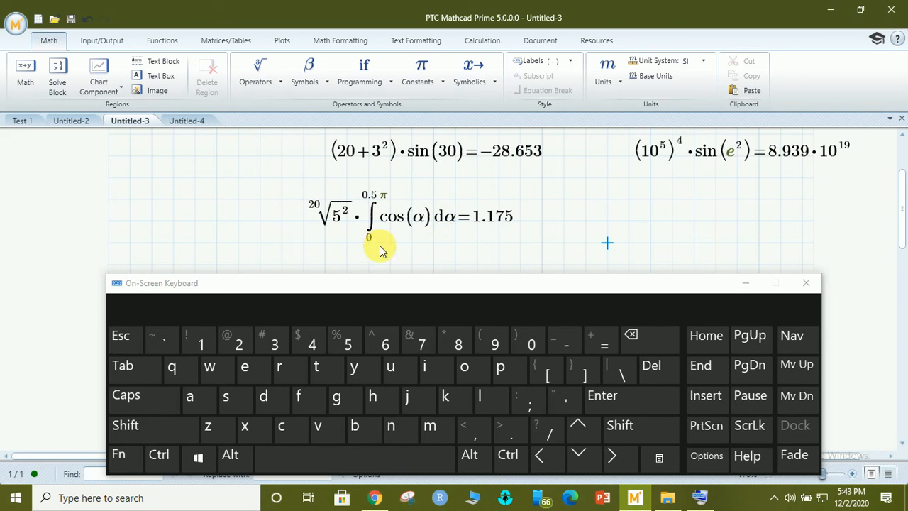
Divide the entire product of the 20th root and the integral by 4 and recalculate
click(452, 218)
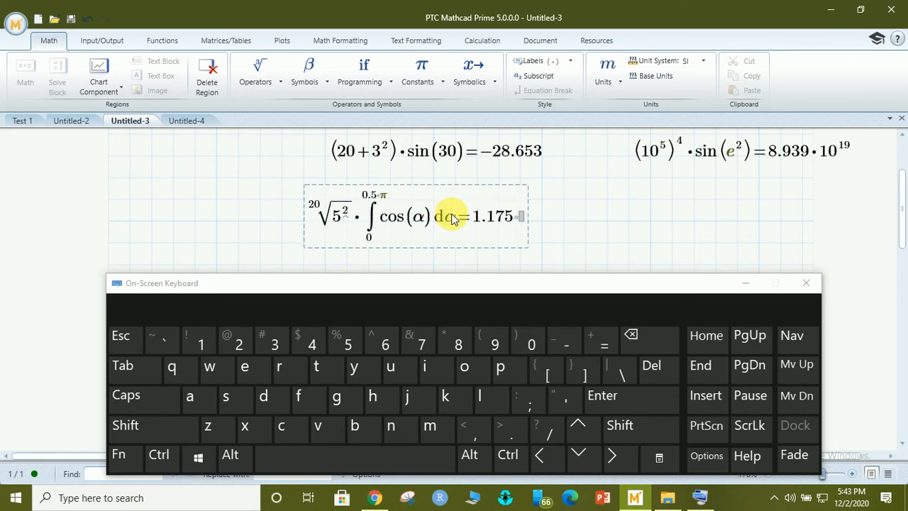
drag(458, 222, 312, 213)
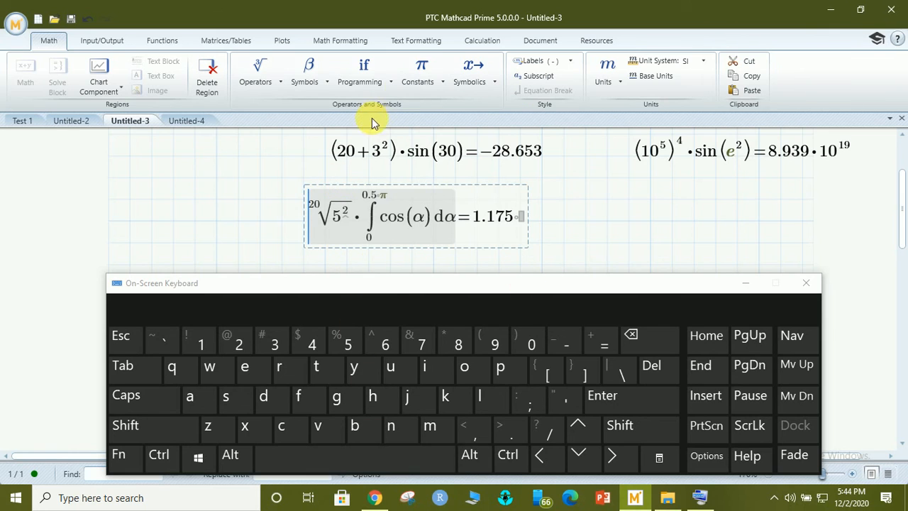
click(461, 214)
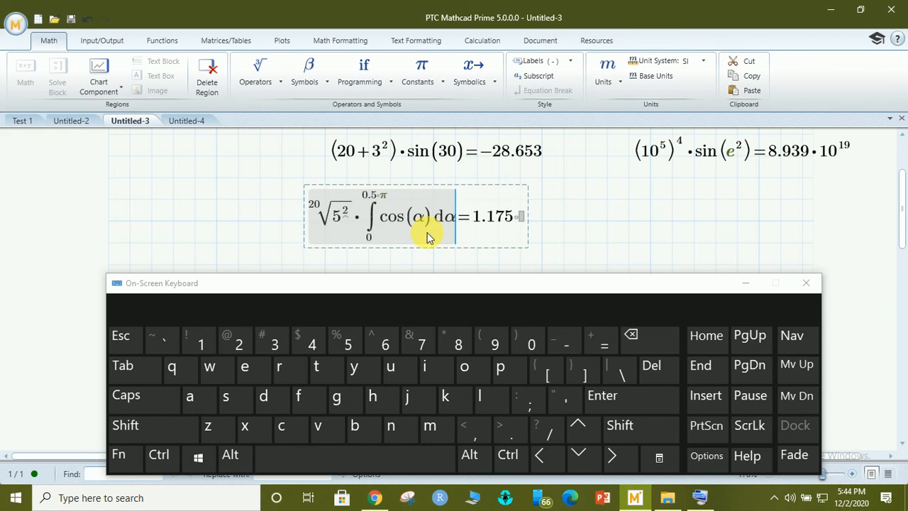
click(557, 430)
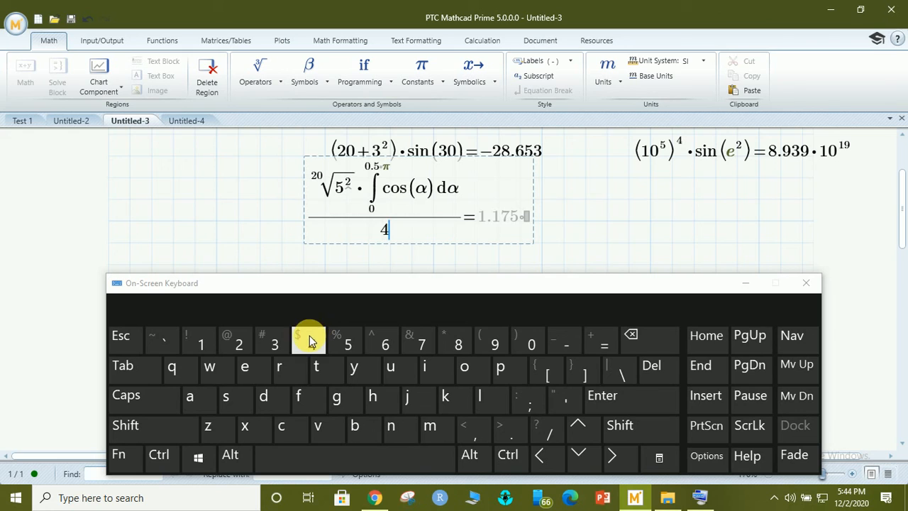
text(4)
click(592, 221)
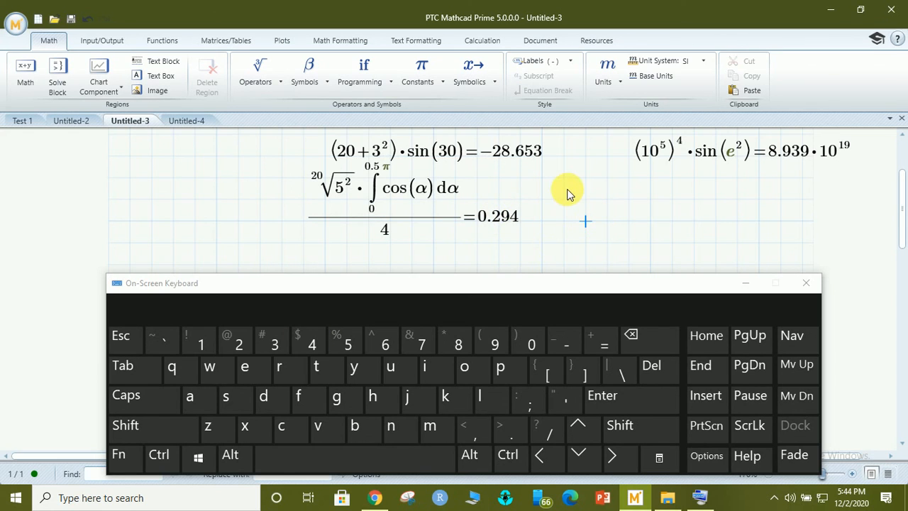
Undo the division of the root-and-integral product by 4
click(416, 222)
key(ctrl+z)
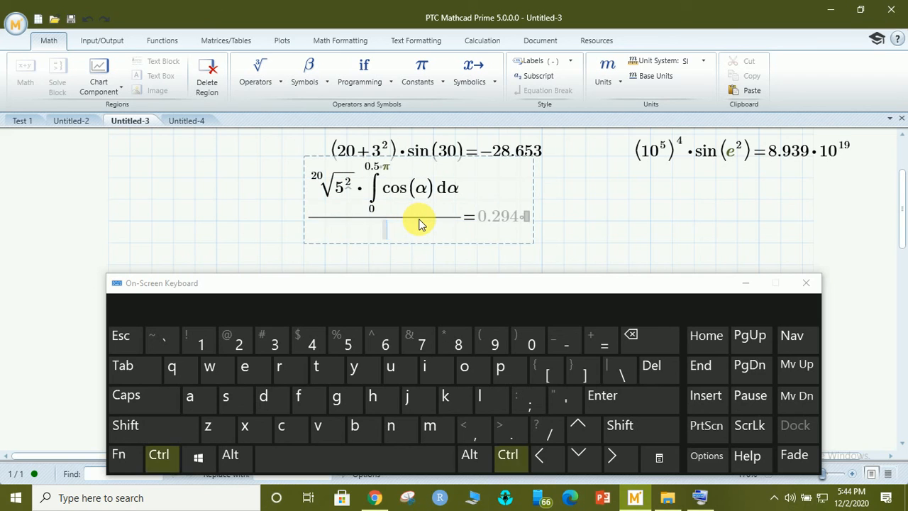
key(ctrl+z)
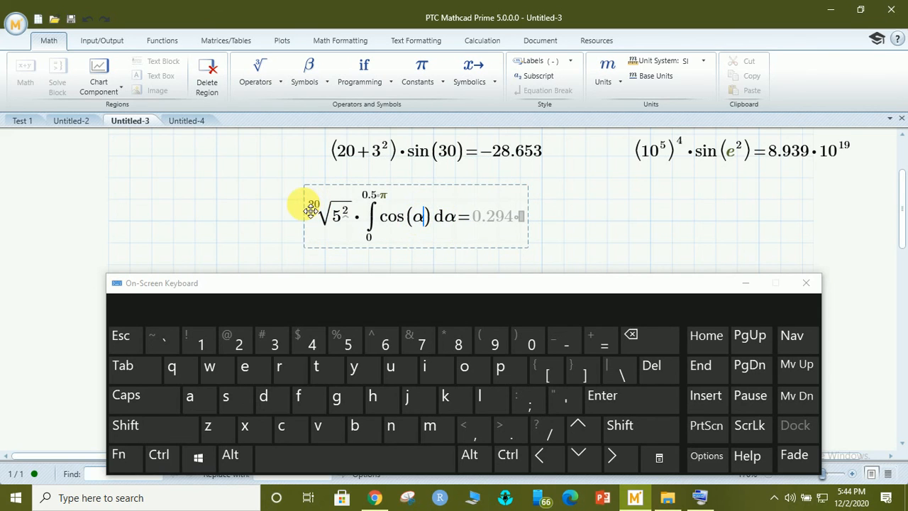
Turn the entire root-and-integral product into the denominator of a fraction with numerator 10 and recalculate
drag(310, 215, 454, 227)
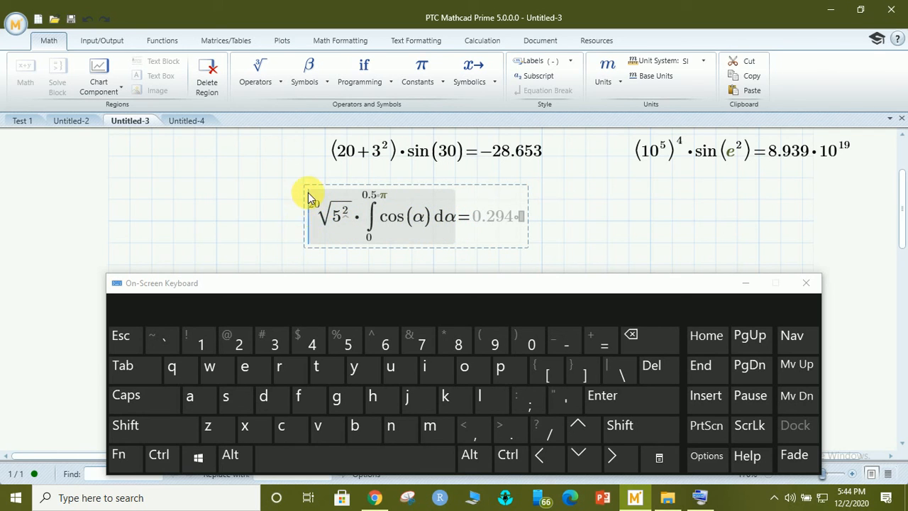
click(551, 429)
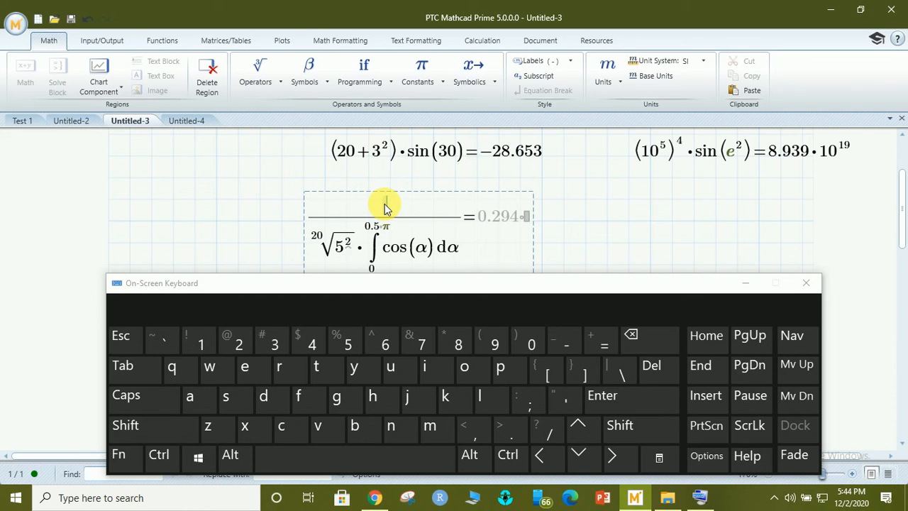
text(10)
click(586, 222)
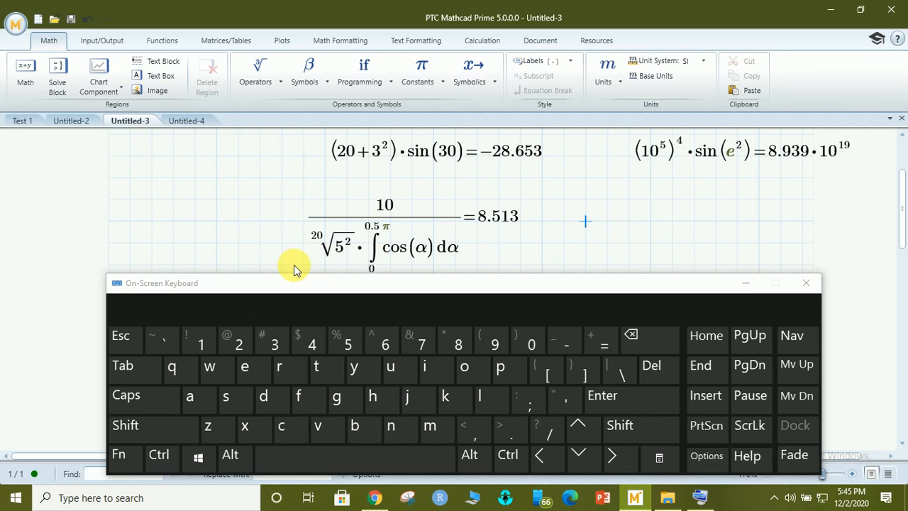
Switch to the Test 1 worksheet and examine its double-integral expression with the on-screen keyboard minimized
click(17, 122)
scroll(710, 213, down, 3)
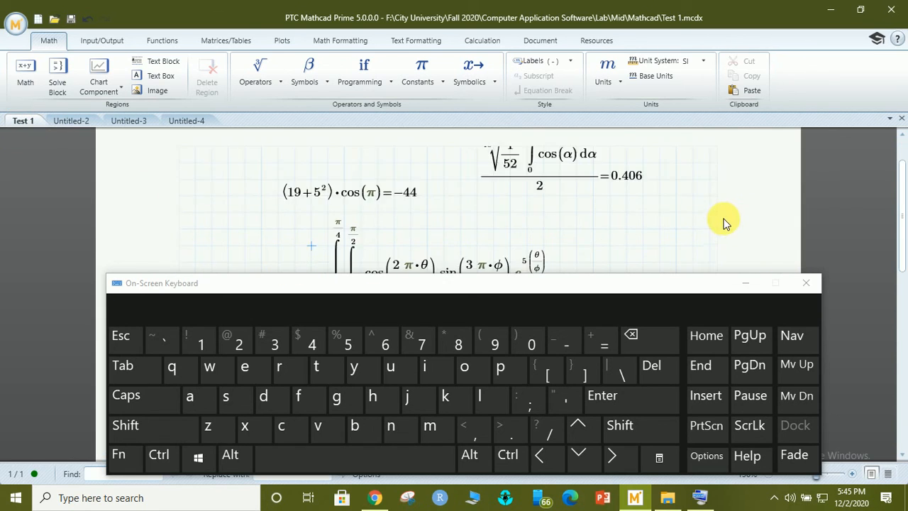
scroll(603, 223, down, 3)
scroll(614, 241, up, 1)
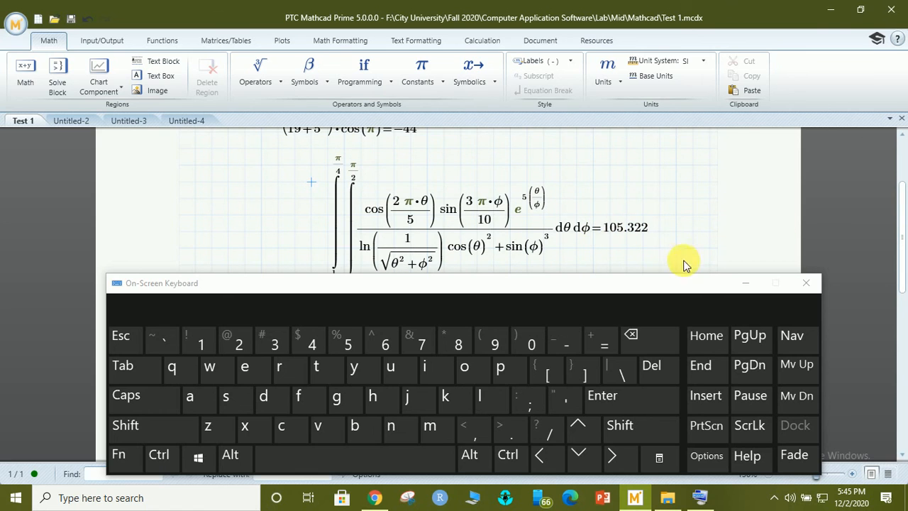
click(742, 285)
scroll(350, 266, up, 1)
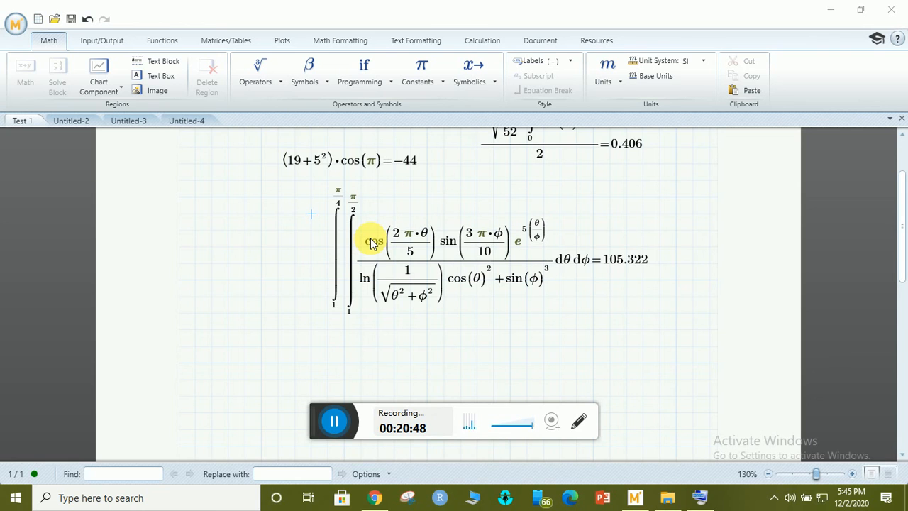
scroll(312, 254, up, 3)
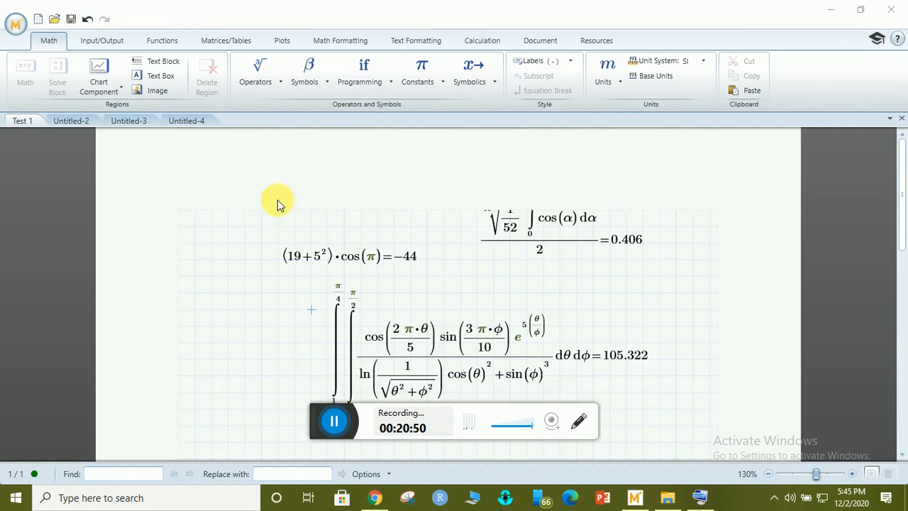
click(277, 225)
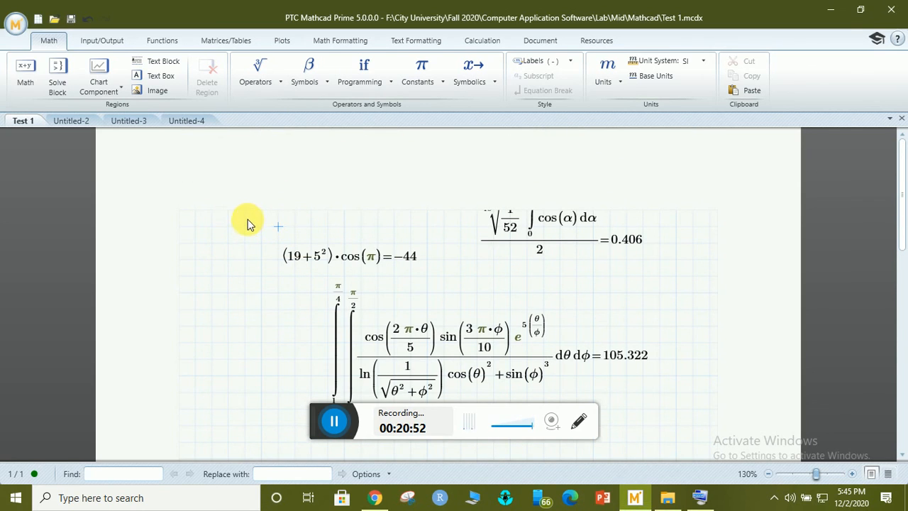